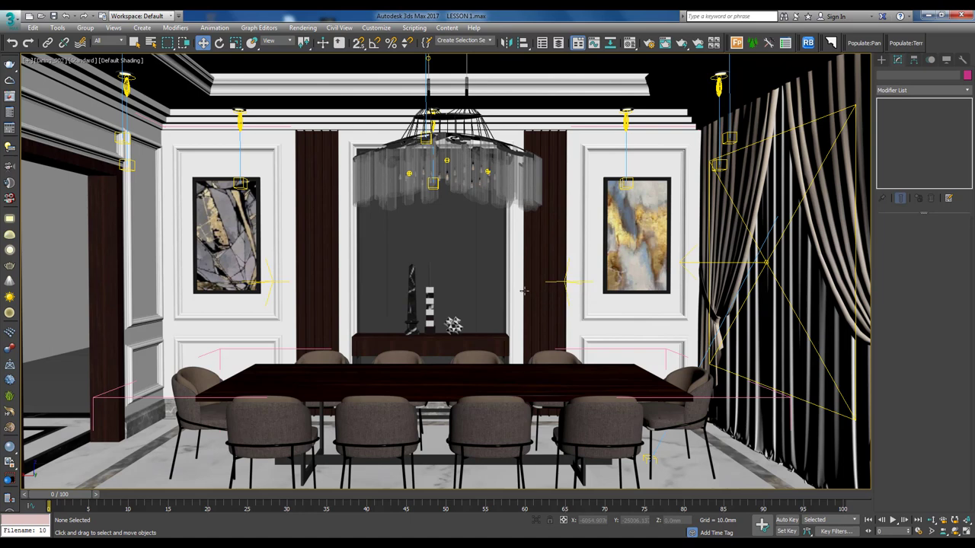
Orbit beneath the finished ceiling group and select Line001.
left_click(204, 43)
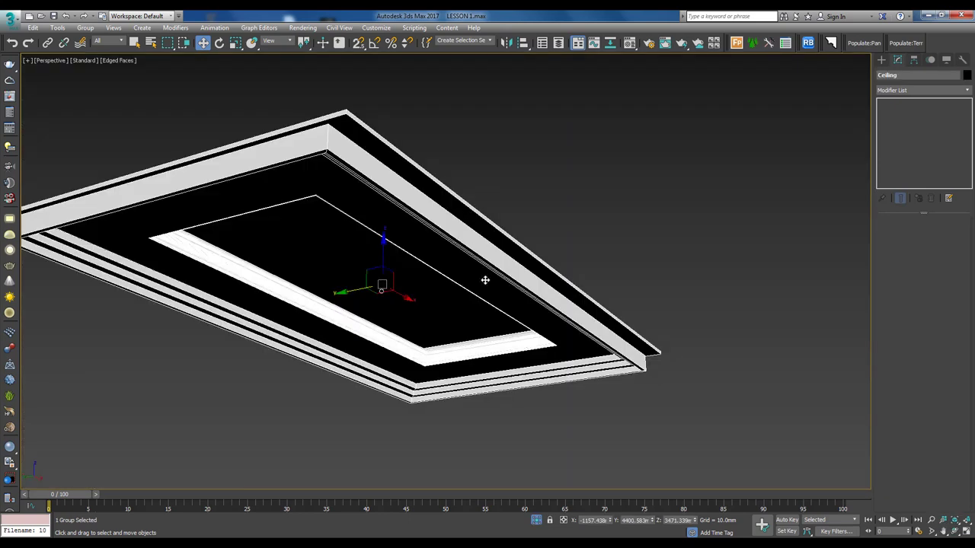
mouse_move(482, 278)
middle_mouse_down("alt")
mouse_move(533, 264)
mouse_move(646, 404)
mouse_move(518, 300)
mouse_move(468, 305)
mouse_move(457, 320)
middle_mouse_up("alt")
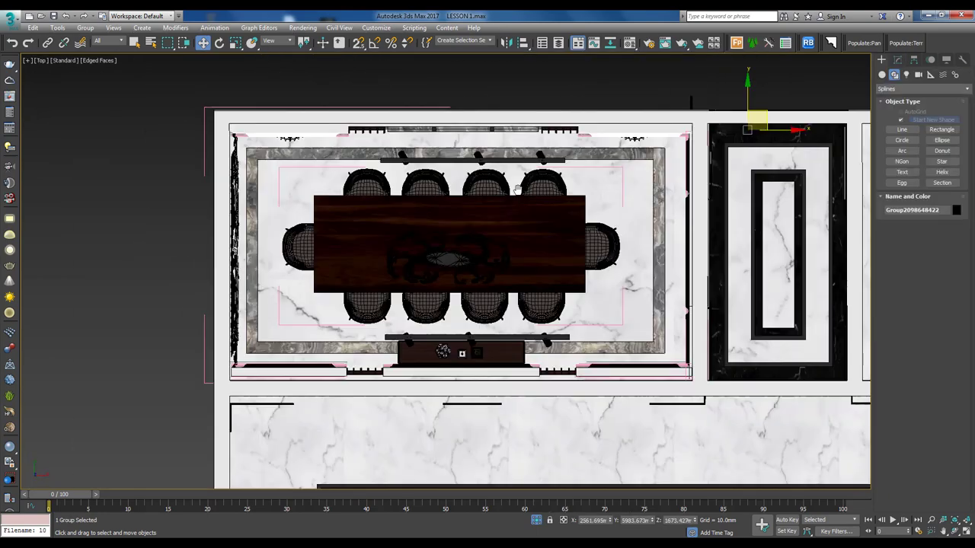
middle_click_drag(557, 192, 431, 182)
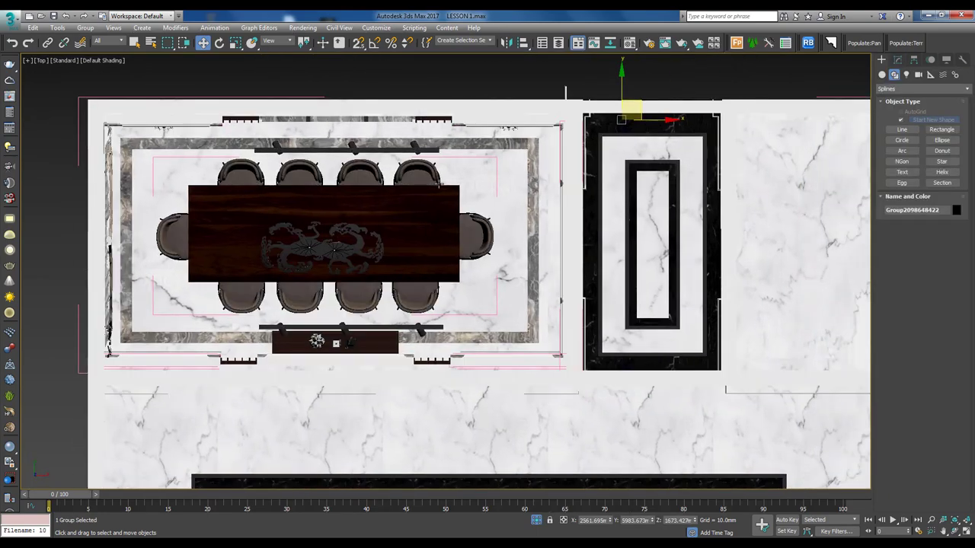
left_click(577, 109)
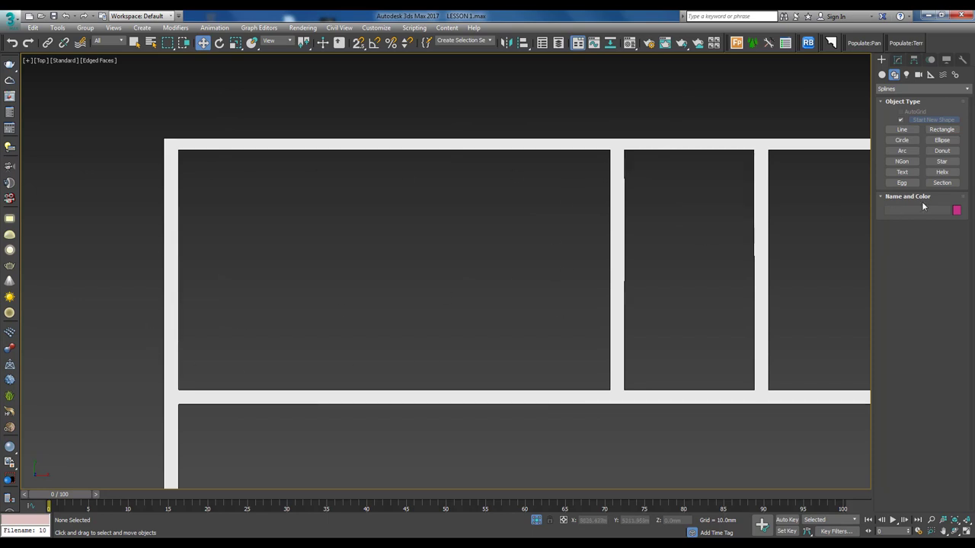
Turn on Snaps Toggle and set Grid and Snap Settings to snap to Vertex only.
left_click(943, 130)
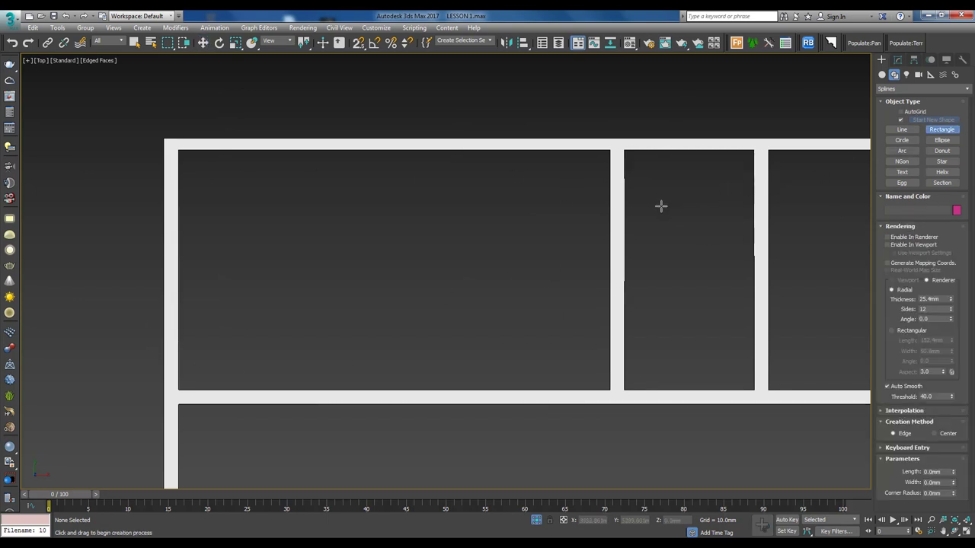
left_click(358, 46)
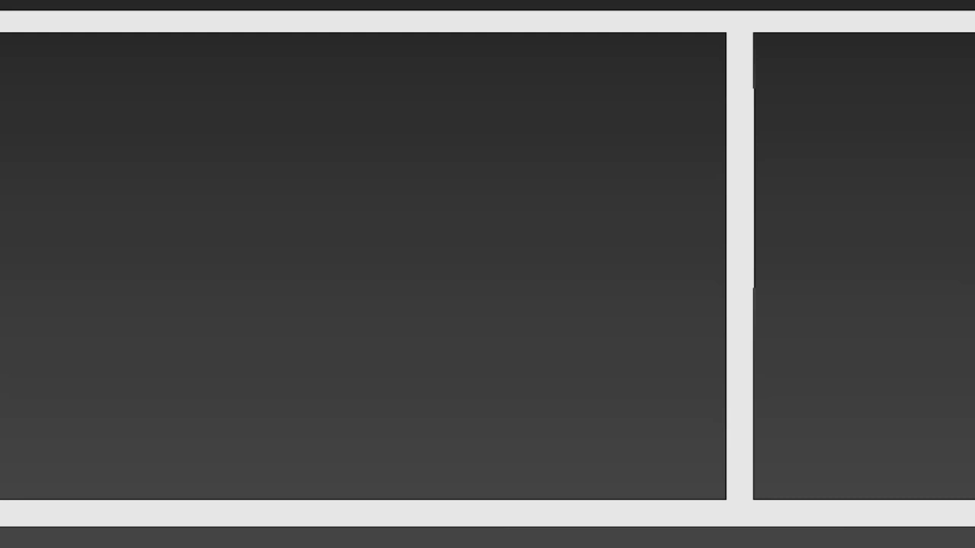
right_click(362, 47)
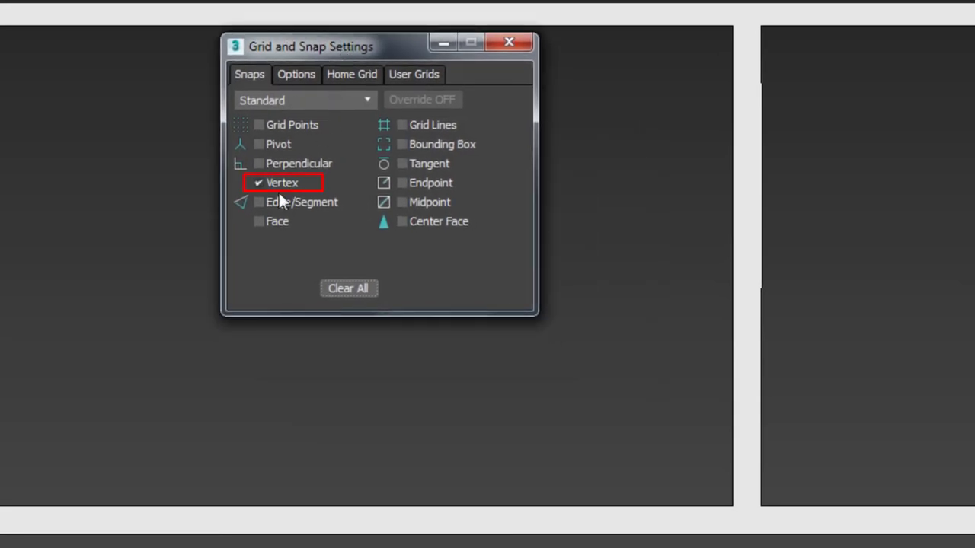
left_click(297, 74)
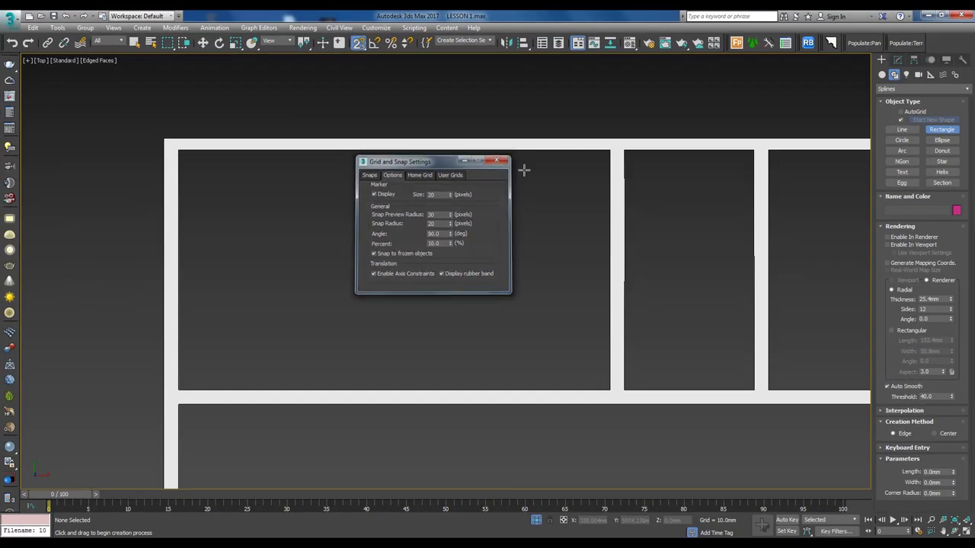
left_click(496, 160)
Trace a closed line through the left room's four inner corners.
left_click(902, 130)
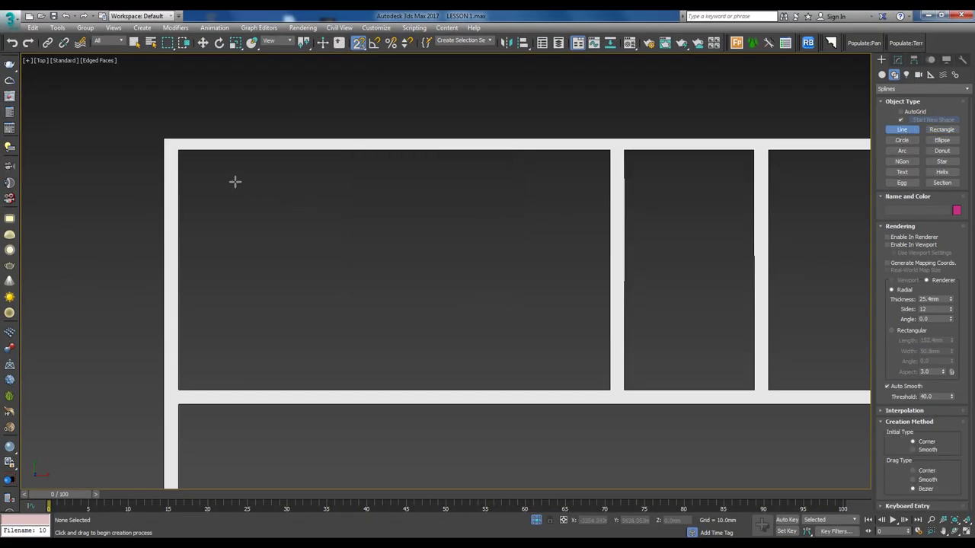
left_click(179, 150)
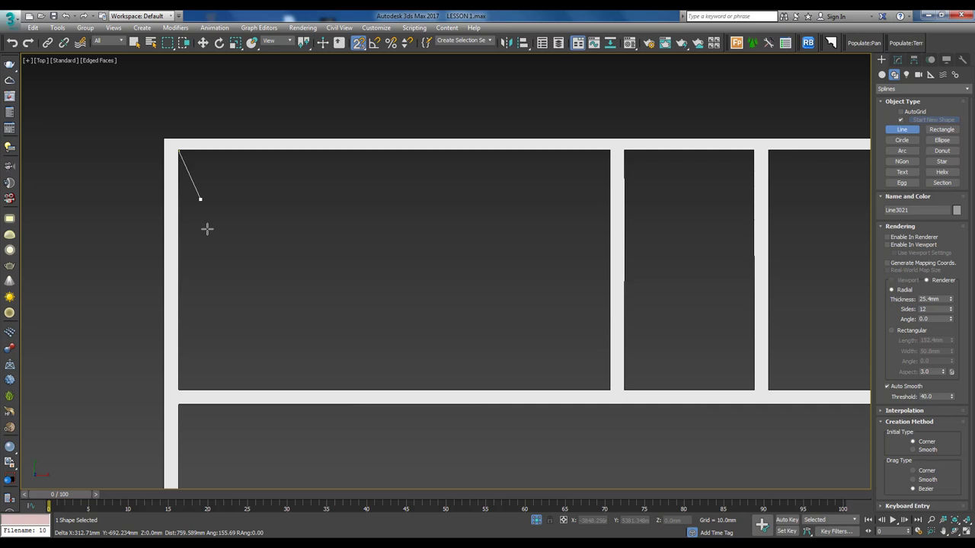
left_click(179, 389)
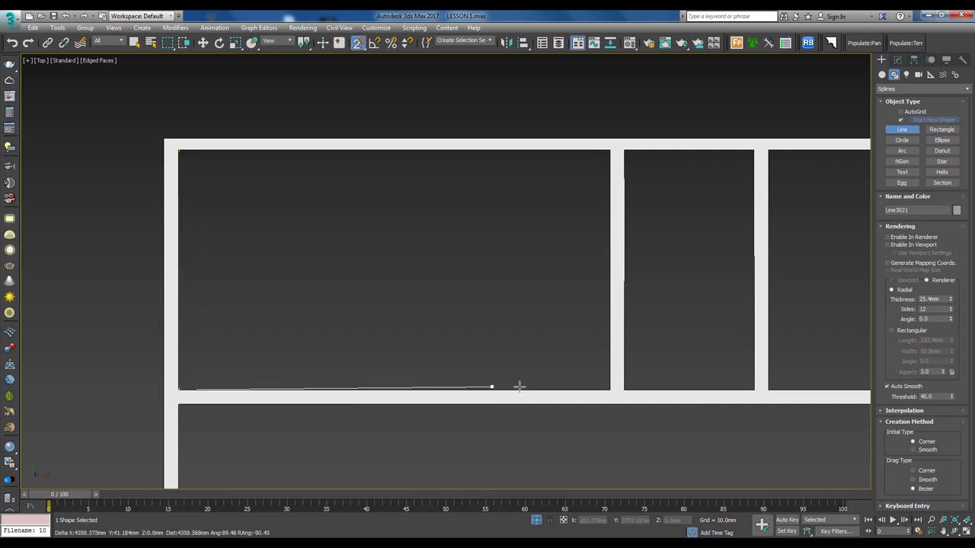
left_click(609, 390)
left_click(609, 151)
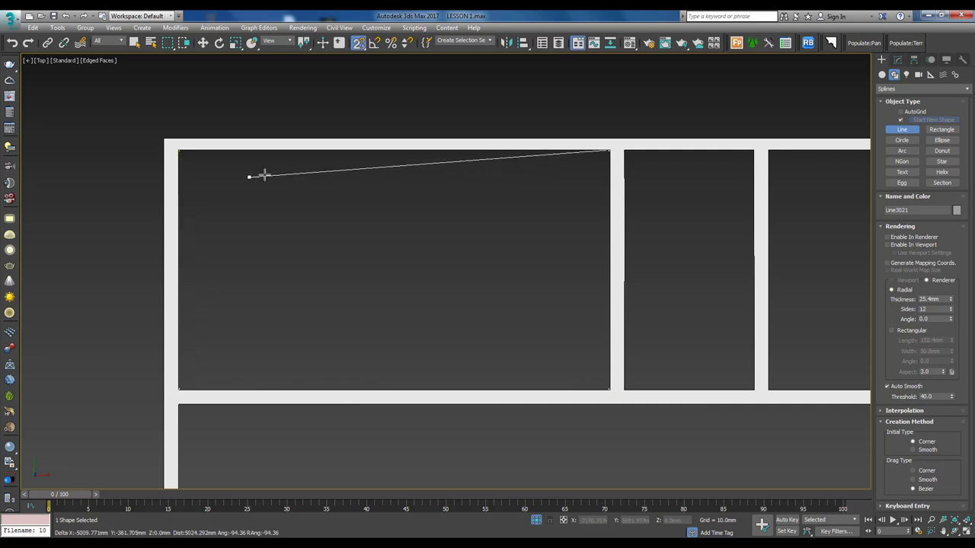
left_click(179, 149)
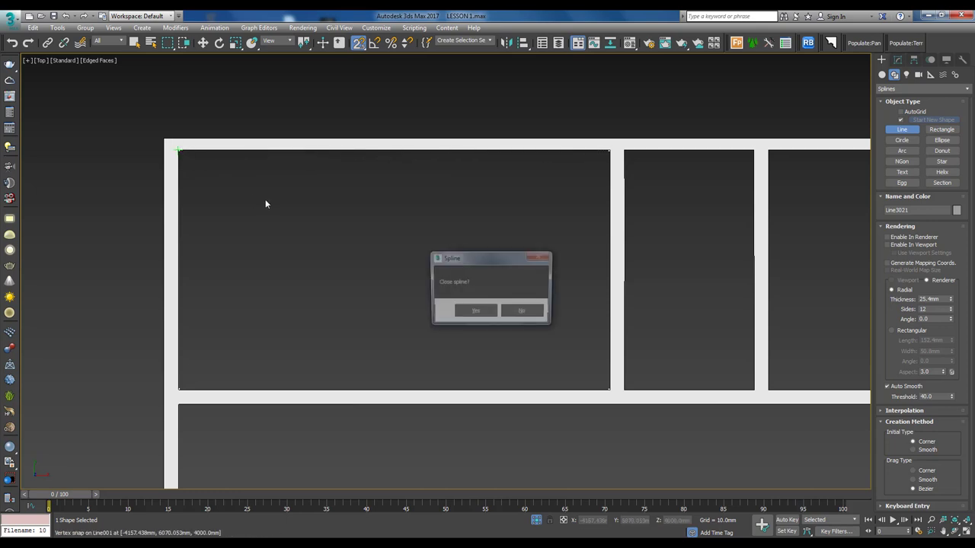
left_click(476, 313)
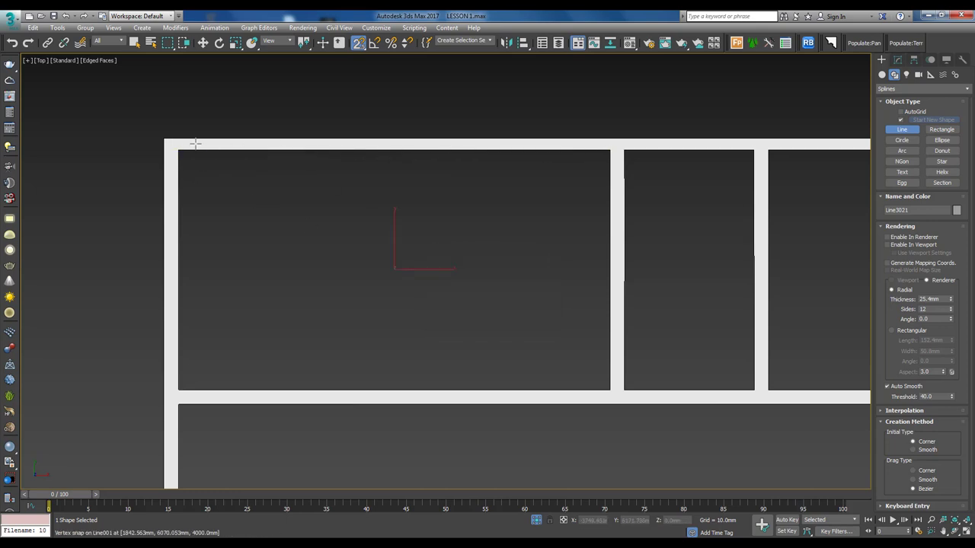
right_click(195, 142)
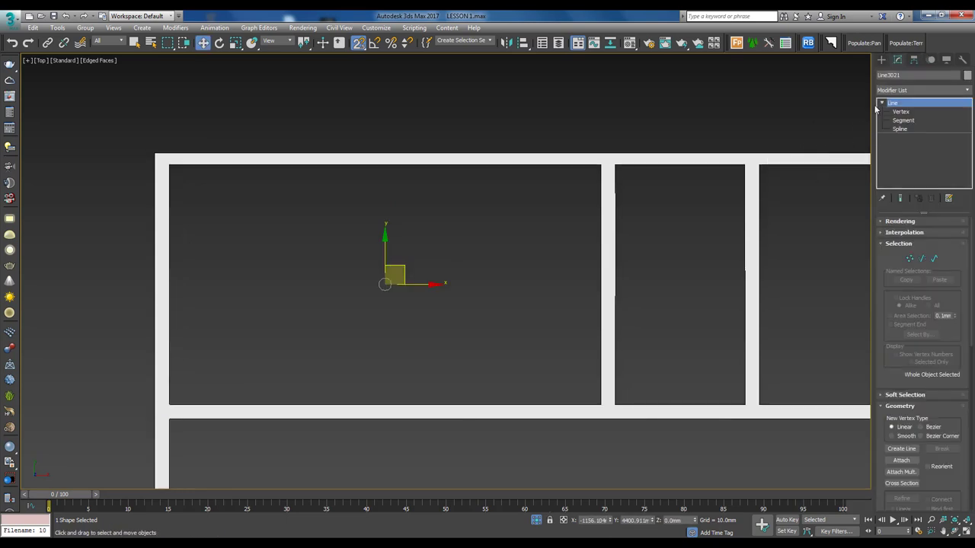
At Spline level, outline the traced spline inward to make an inset rectangle.
left_click(904, 131)
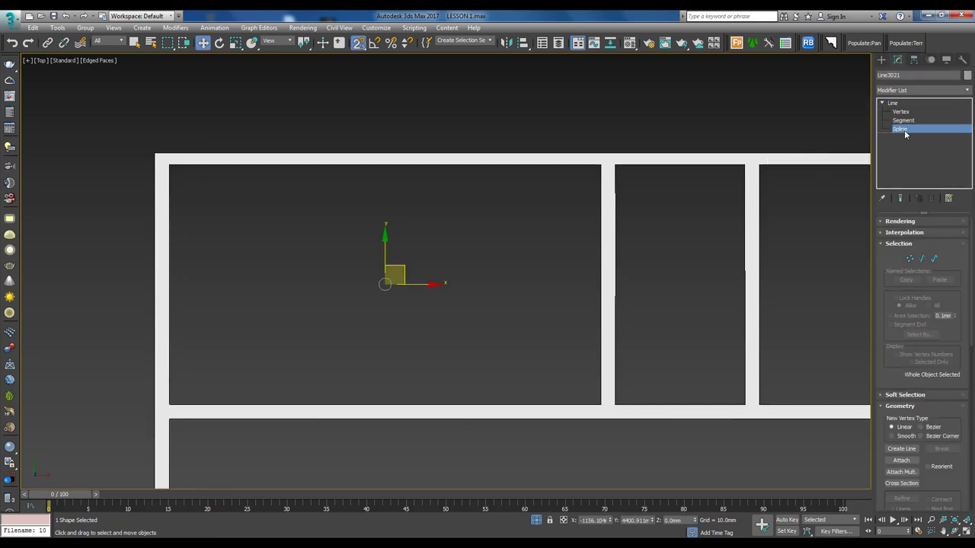
left_click_drag(588, 136, 666, 237)
key("F3")
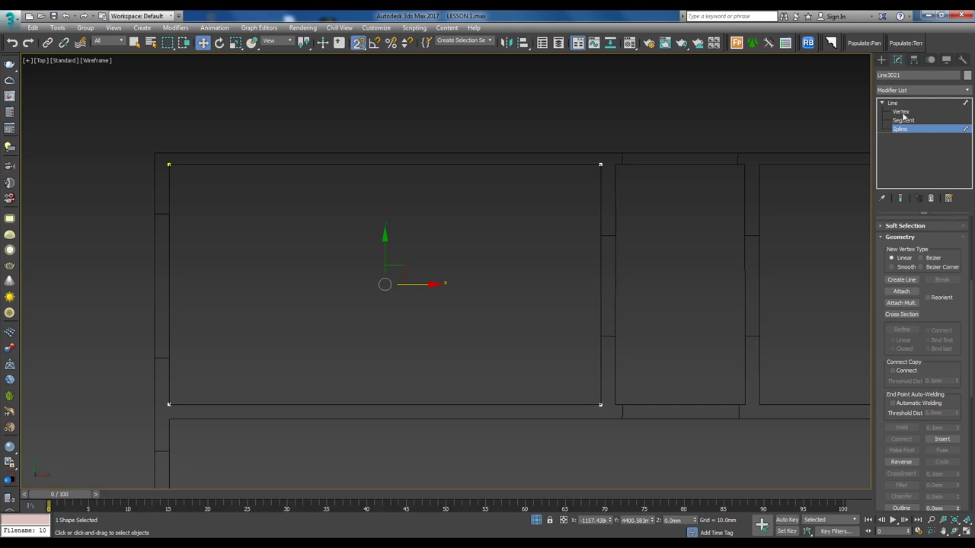
scroll(896, 346, "down", 5)
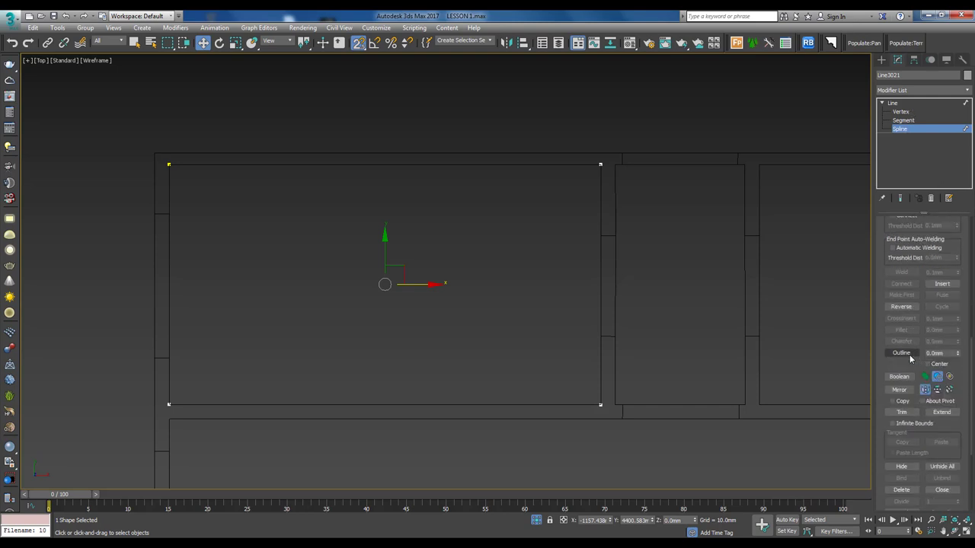
key("F3")
left_click(901, 352)
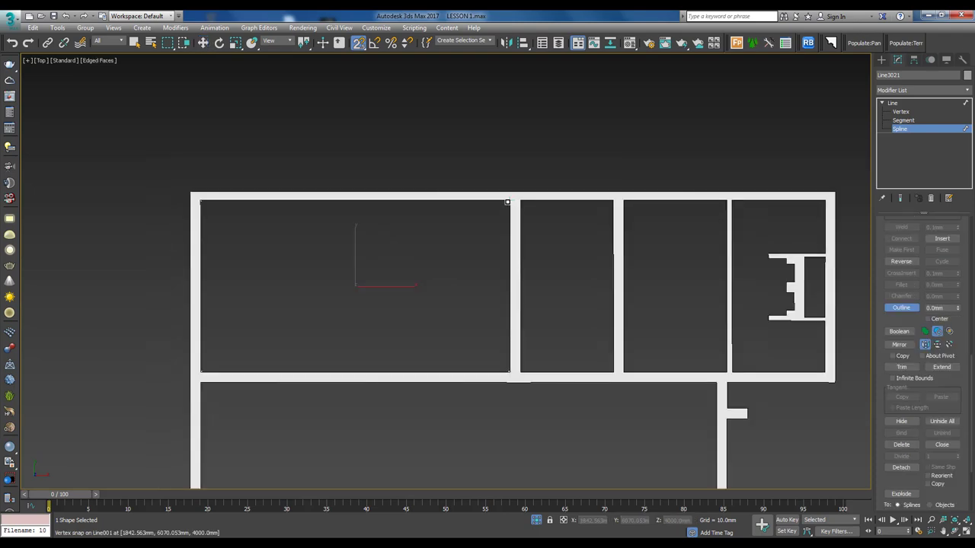
left_click_drag(510, 200, 542, 159)
scroll(466, 285, "up", 2)
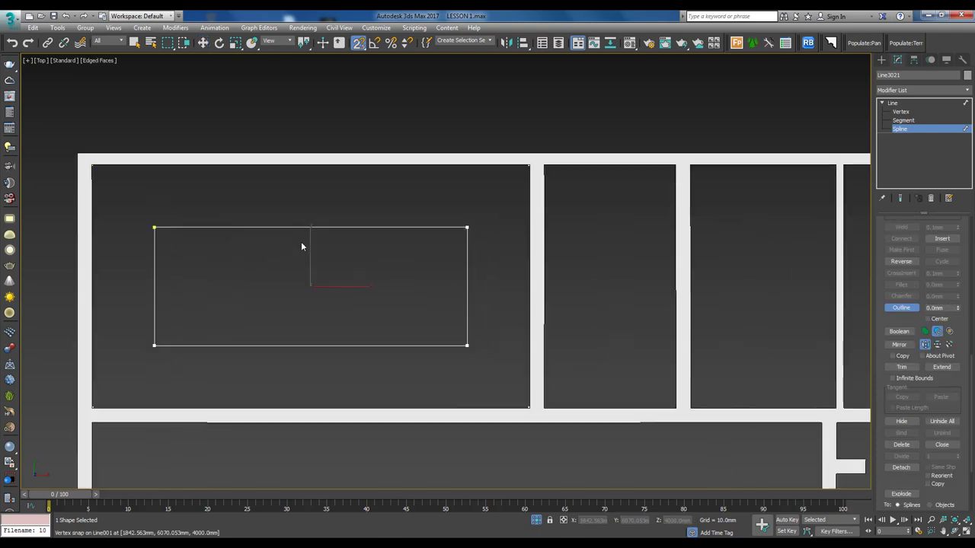
left_click(891, 103)
left_click(916, 90)
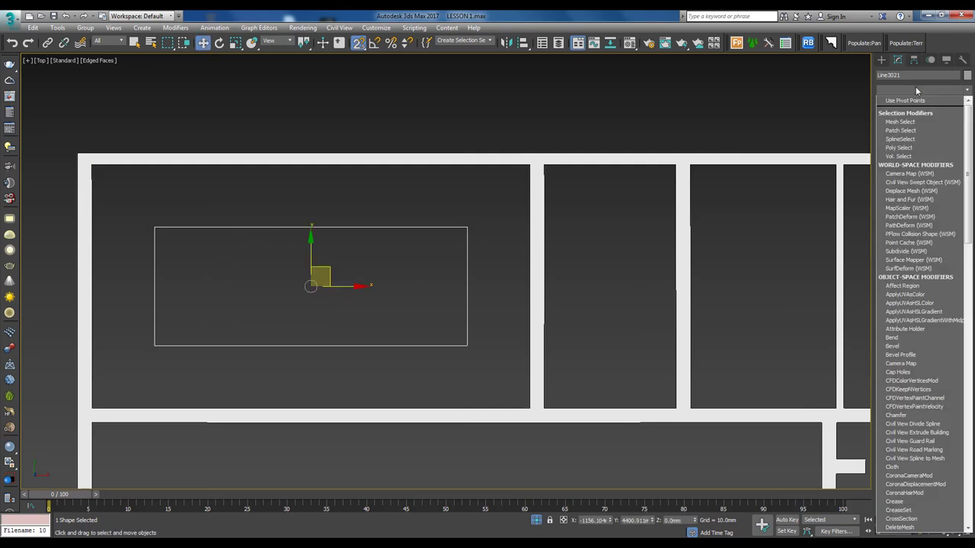
Extrude the outlined room spline 30 mm into a thin ceiling slab.
type("ex")
key("Return")
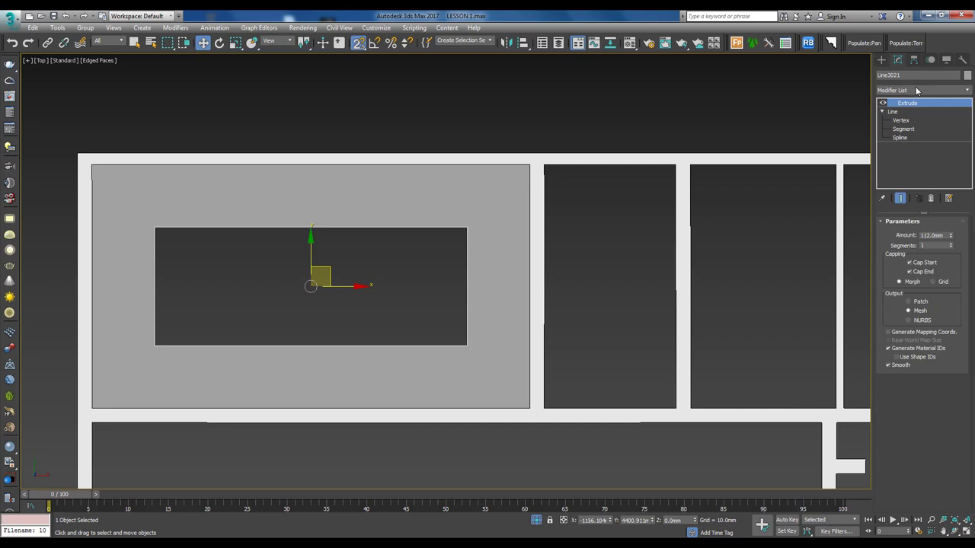
left_click(934, 236)
type("30")
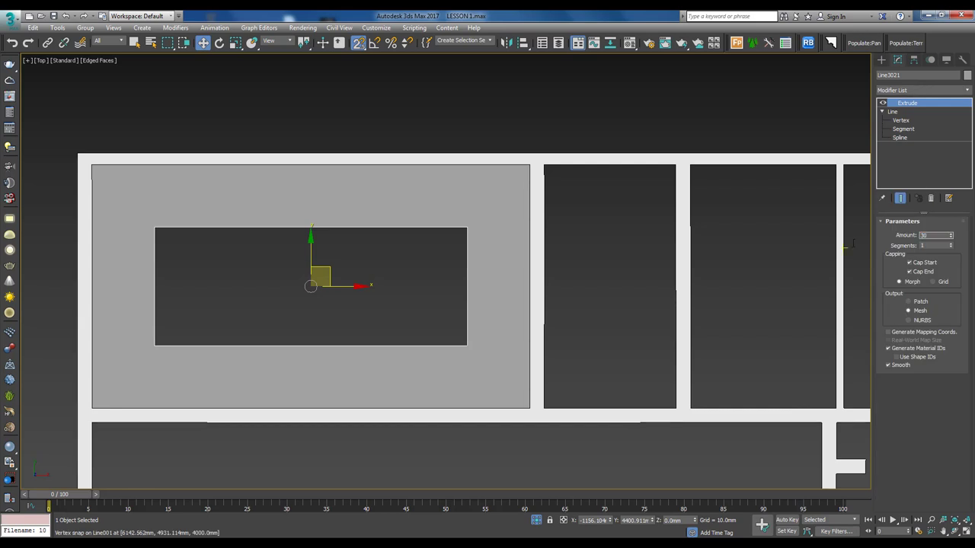
key("Return")
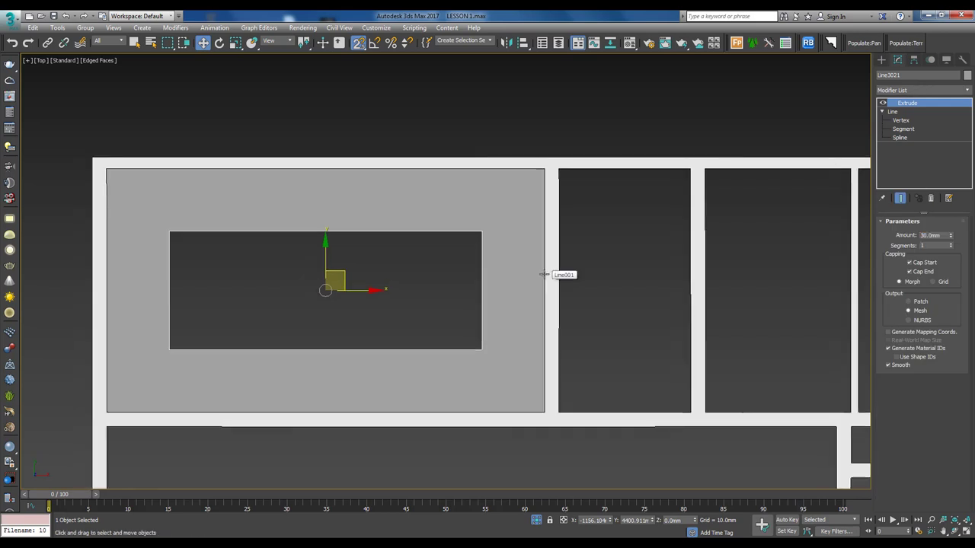
Raise the ceiling slab to 3000 mm height in the front view.
key("f")
middle_click_drag(503, 356, 499, 358)
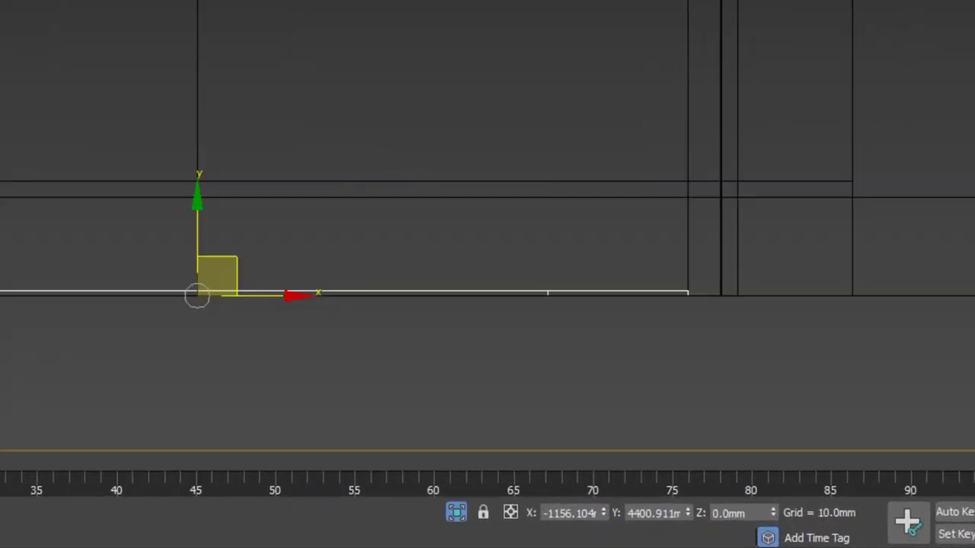
middle_click_drag(487, 91, 487, 43)
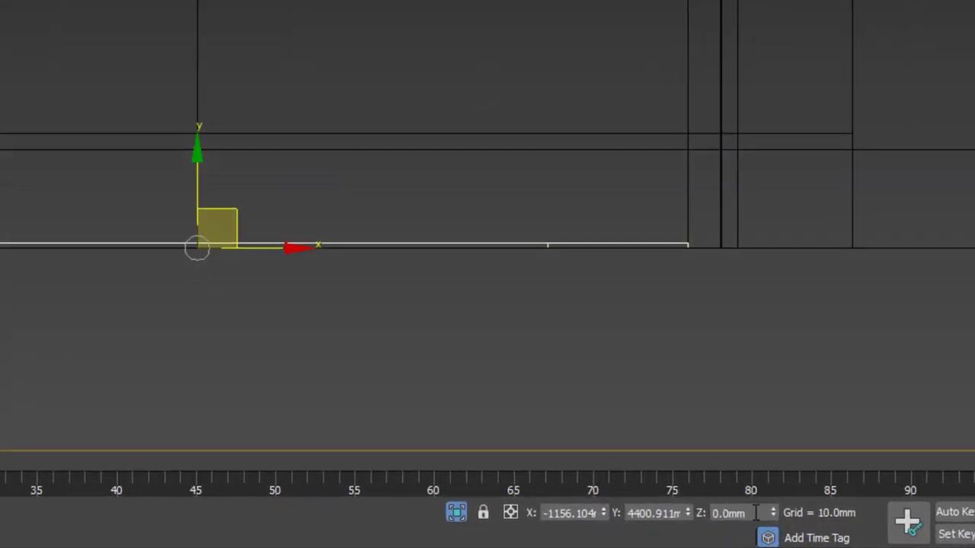
double_click(756, 512)
type("3000")
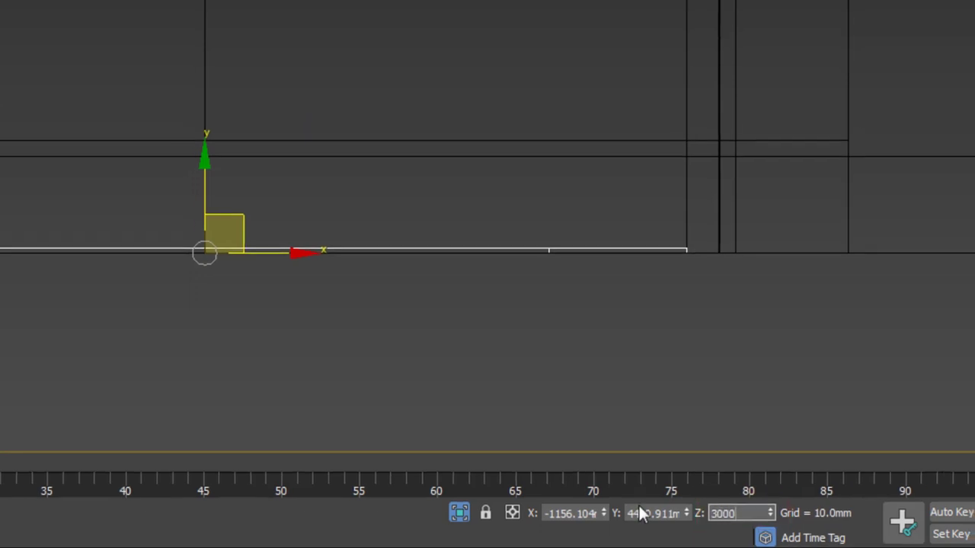
key("Return")
middle_click_drag(553, 140, 553, 191)
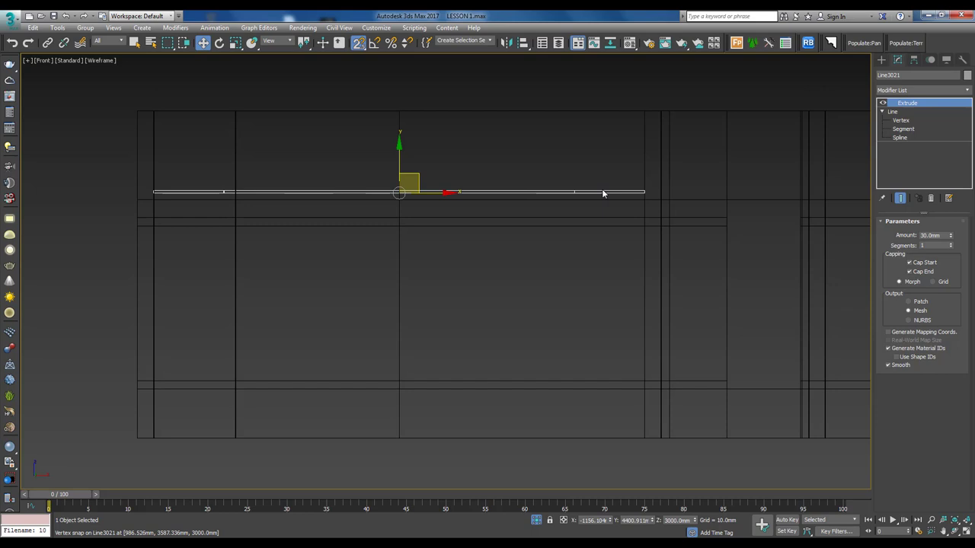
Select the cornice 1 profile and the ceiling frame, then isolate them with Alt+Q.
key("p")
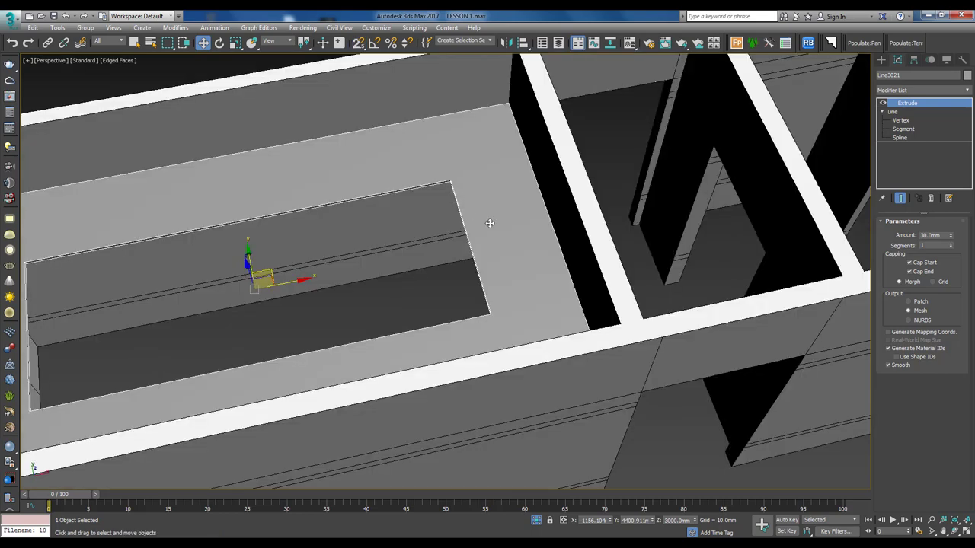
key("f")
key("F3")
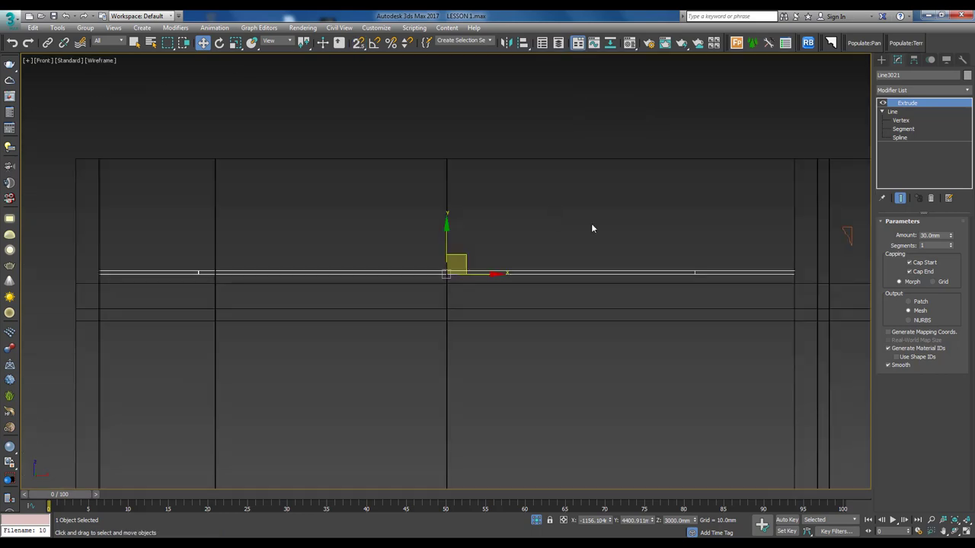
left_click_drag(640, 175, 709, 264)
key("ctrl+z")
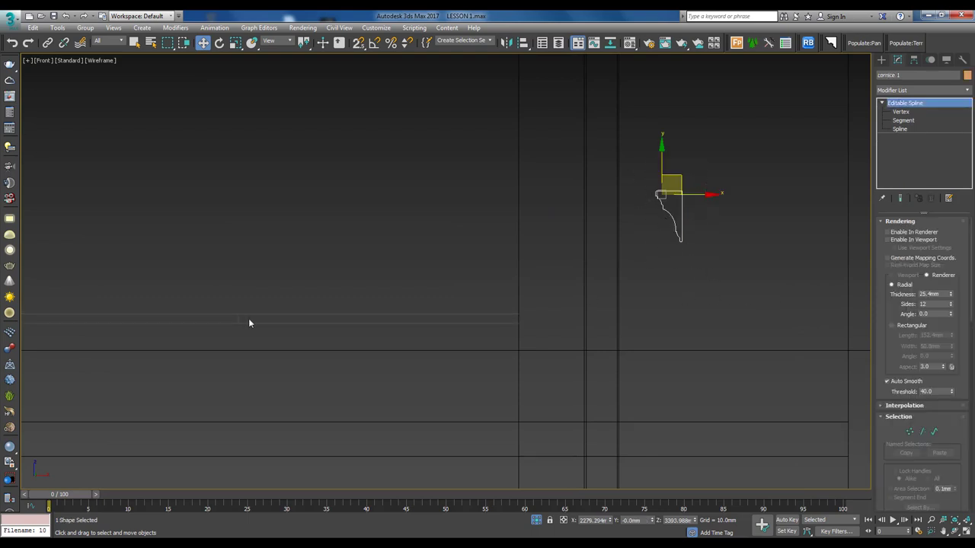
middle_click_drag(249, 320, 411, 302)
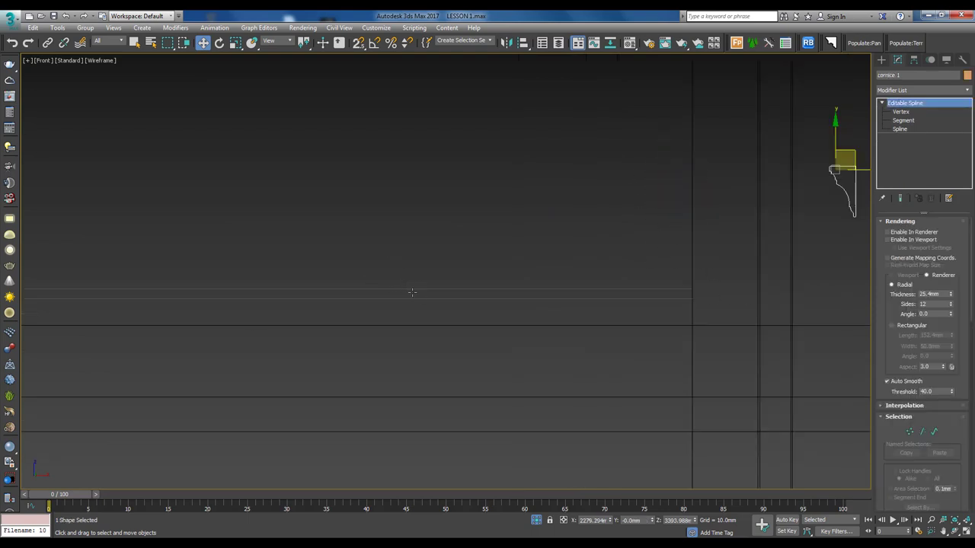
scroll(442, 289, "down", 4)
scroll(446, 290, "up", 2)
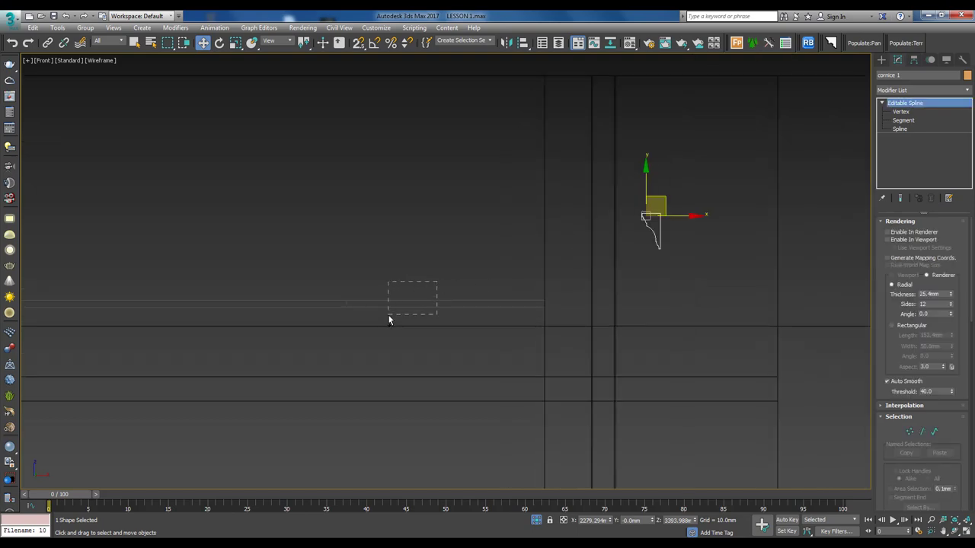
middle_click_drag(577, 319, 489, 292, "alt")
key("p")
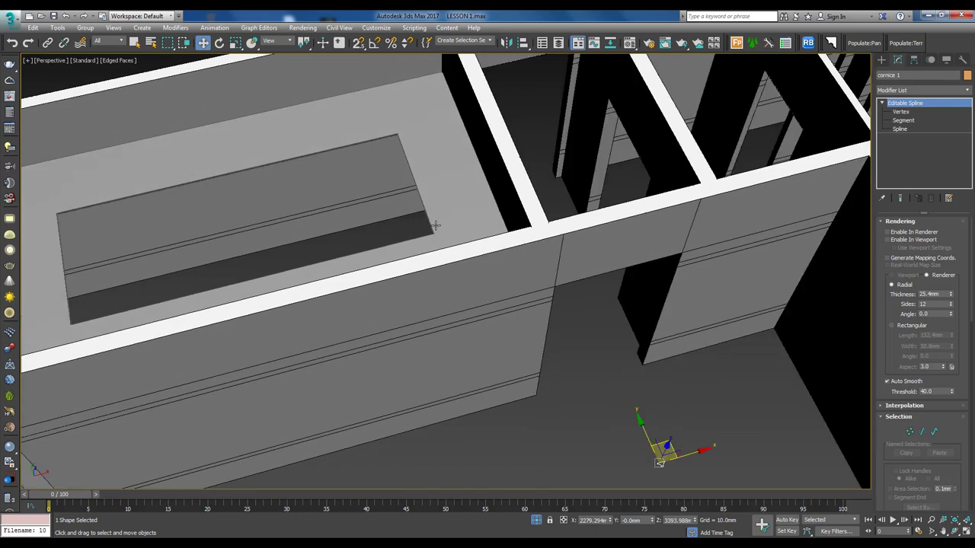
scroll(516, 230, "up", 2)
left_click(517, 230, "ctrl")
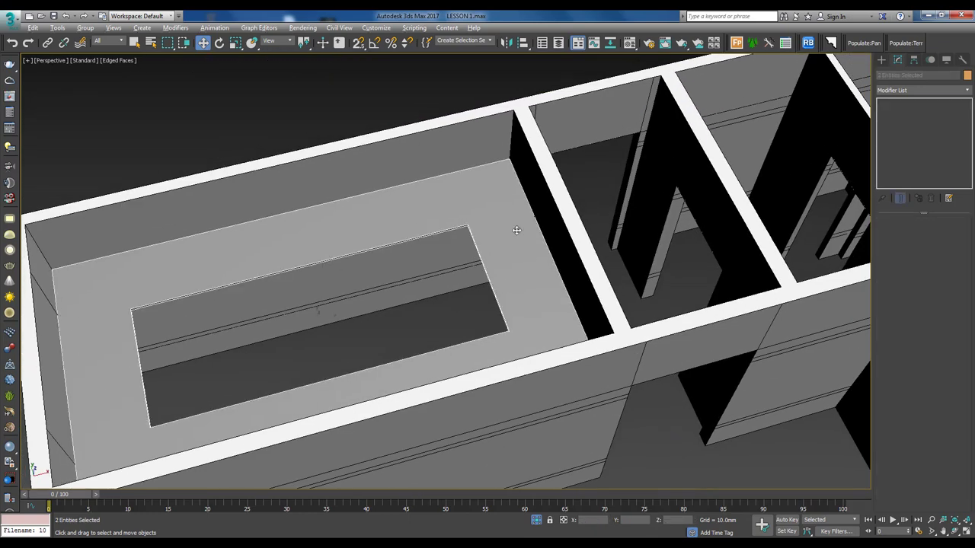
key("alt+q")
Clone the extruded ceiling frame as a separate copy.
key("f")
left_click(484, 335)
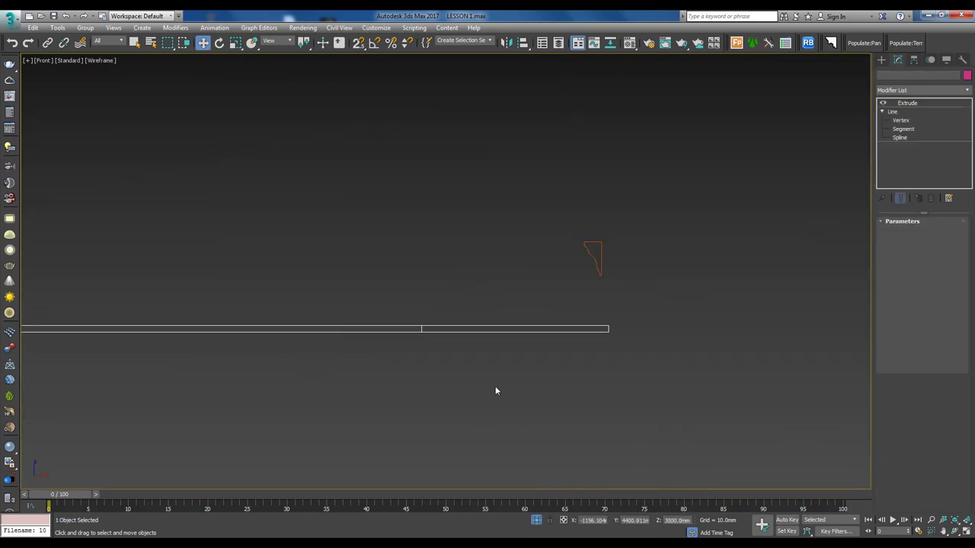
key("p")
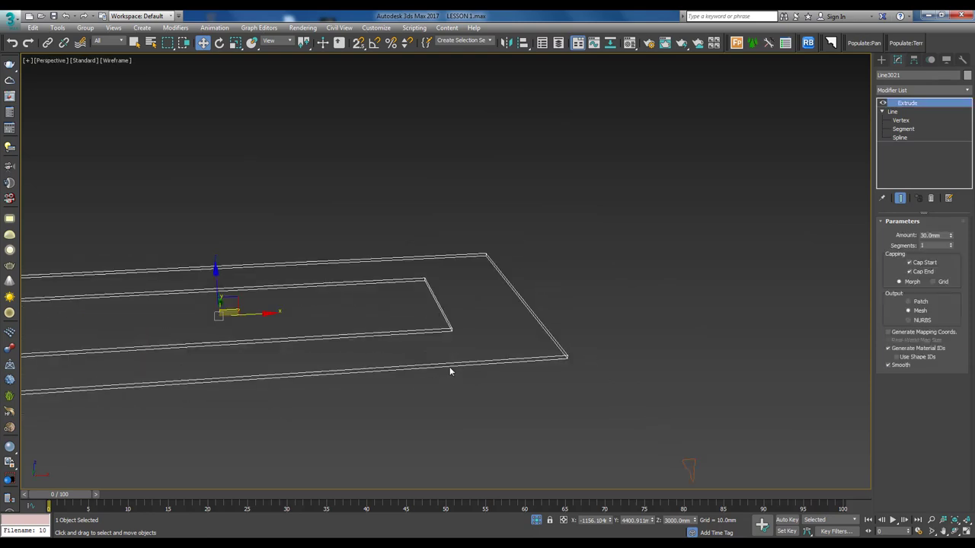
middle_click_drag(450, 381, 495, 286, "alt")
key("ctrl+v")
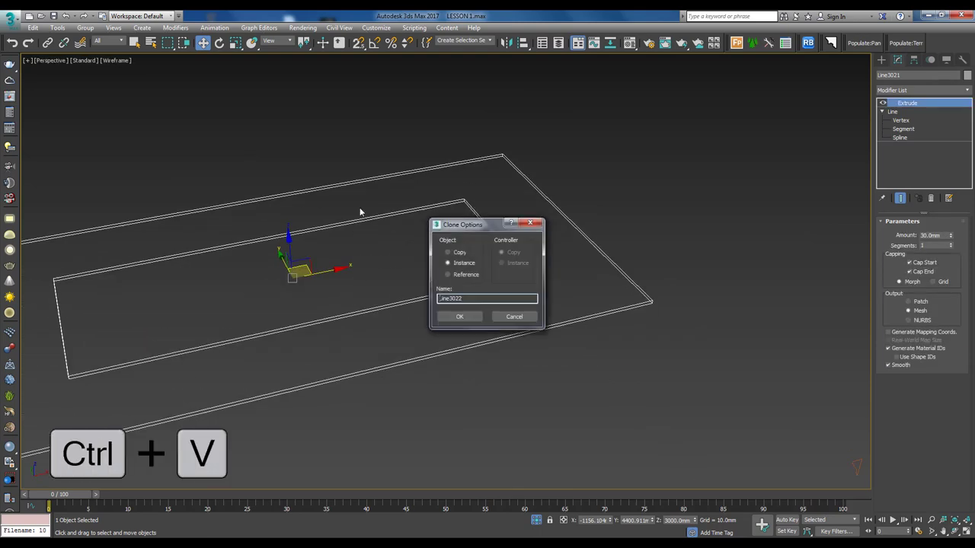
left_click_drag(457, 225, 595, 222)
left_click(599, 313)
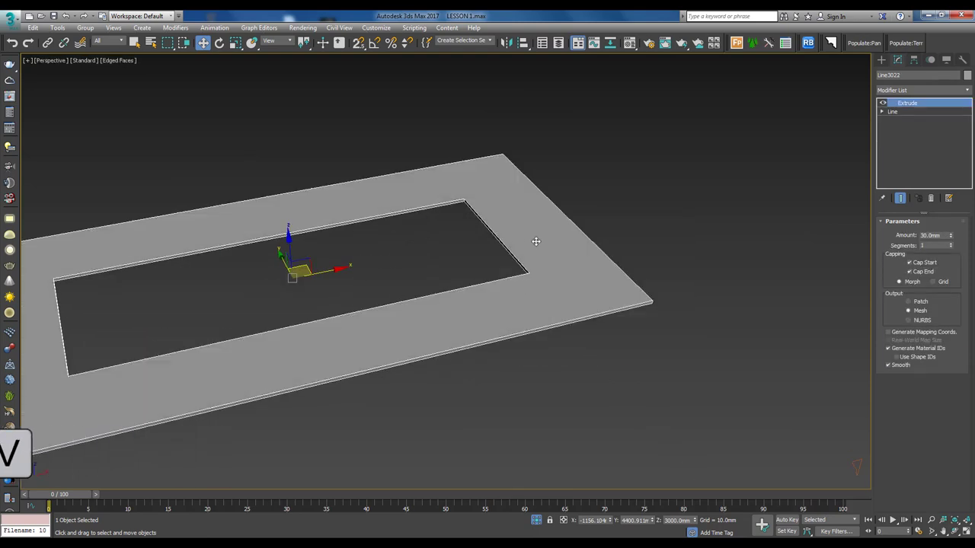
middle_click_drag(552, 241, 581, 260)
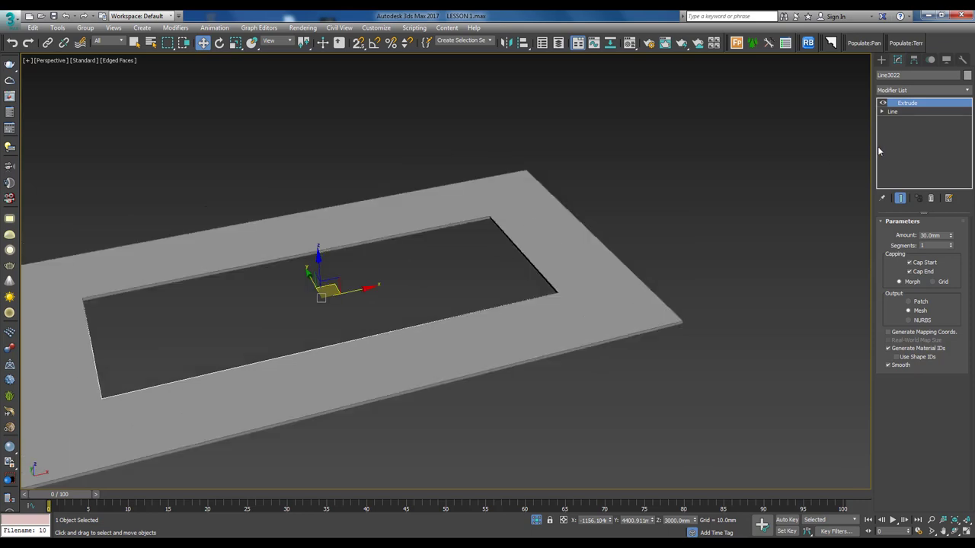
Remove the copy's Extrude and delete its outer spline, keeping only the inner opening.
left_click(931, 198)
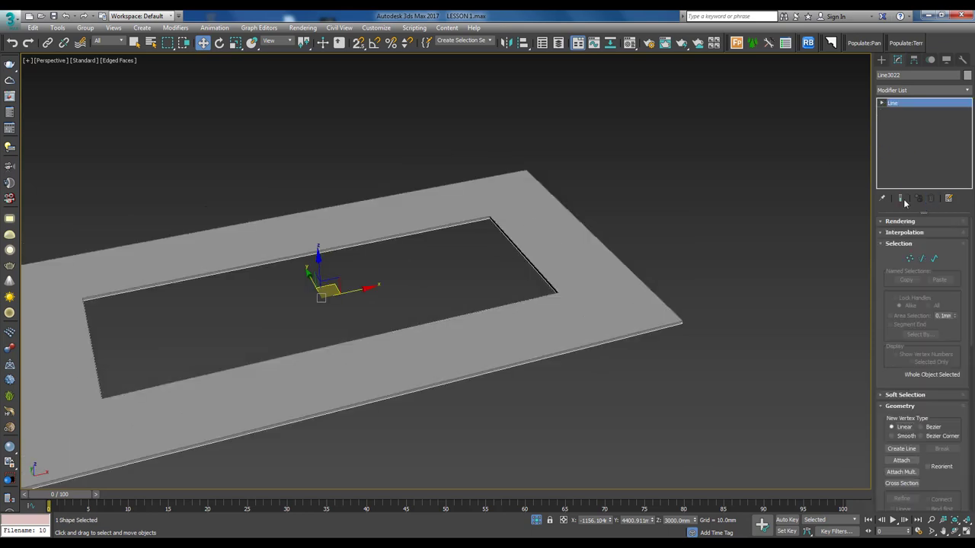
left_click(882, 103)
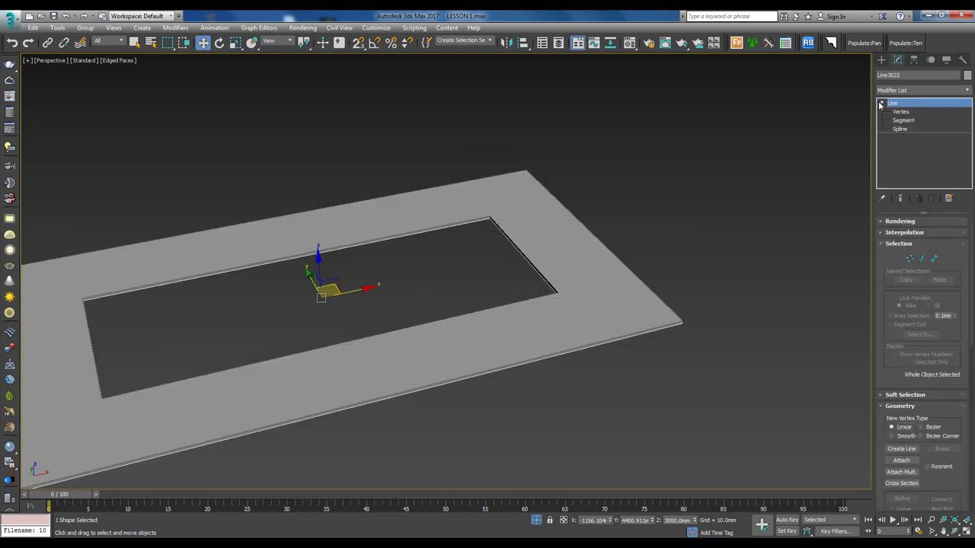
left_click(907, 129)
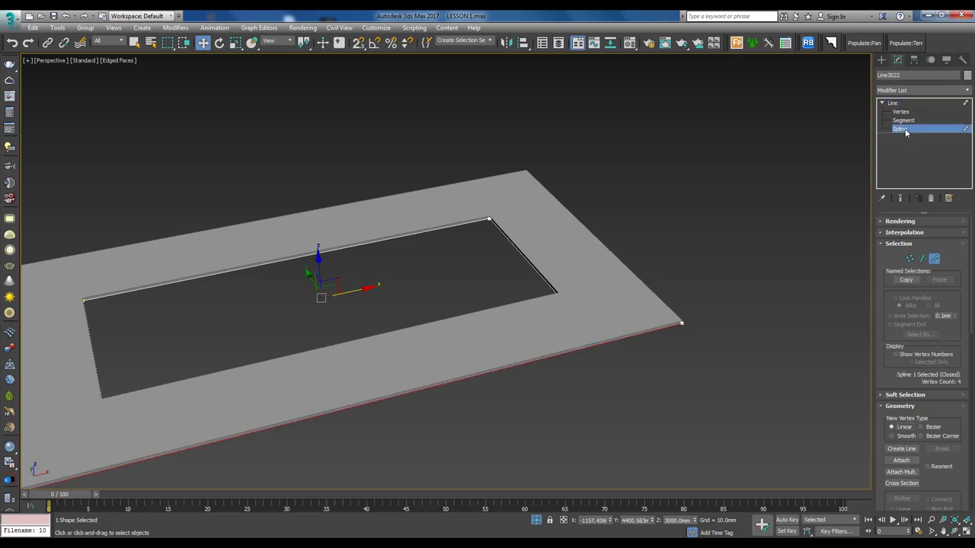
left_click(764, 404)
key("F3")
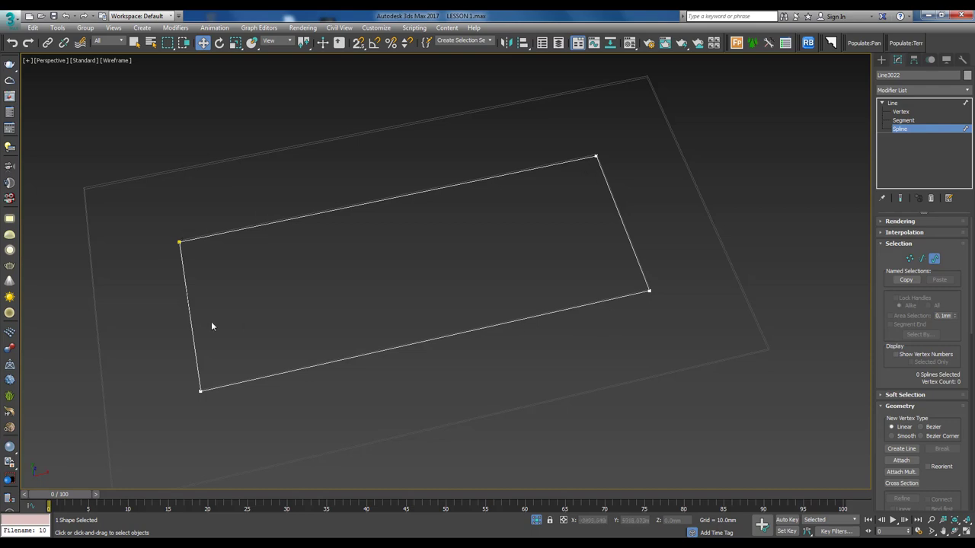
middle_click_drag(520, 259, 573, 207, "alt")
key("ctrl+a")
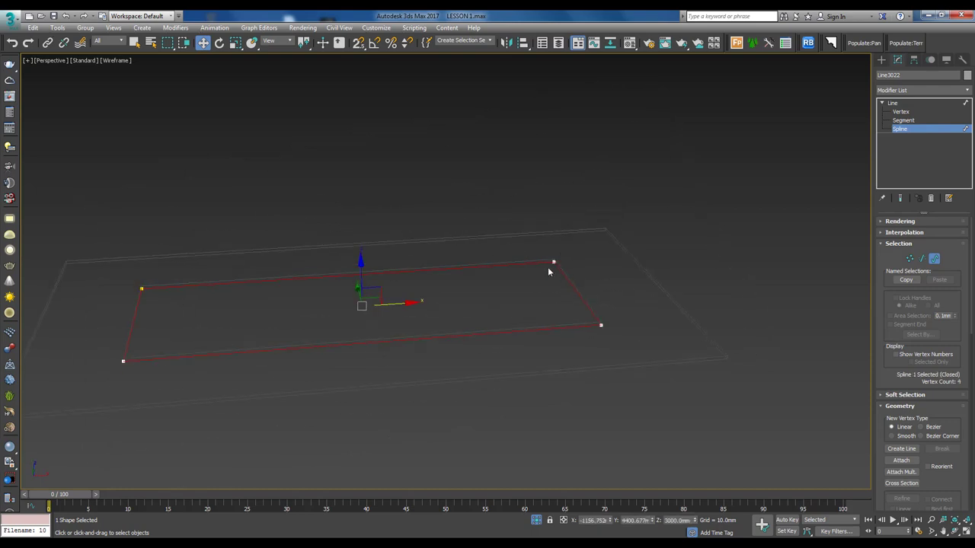
left_click(934, 103)
Add a Sweep modifier using the cornice 1 profile as a custom section.
key("u")
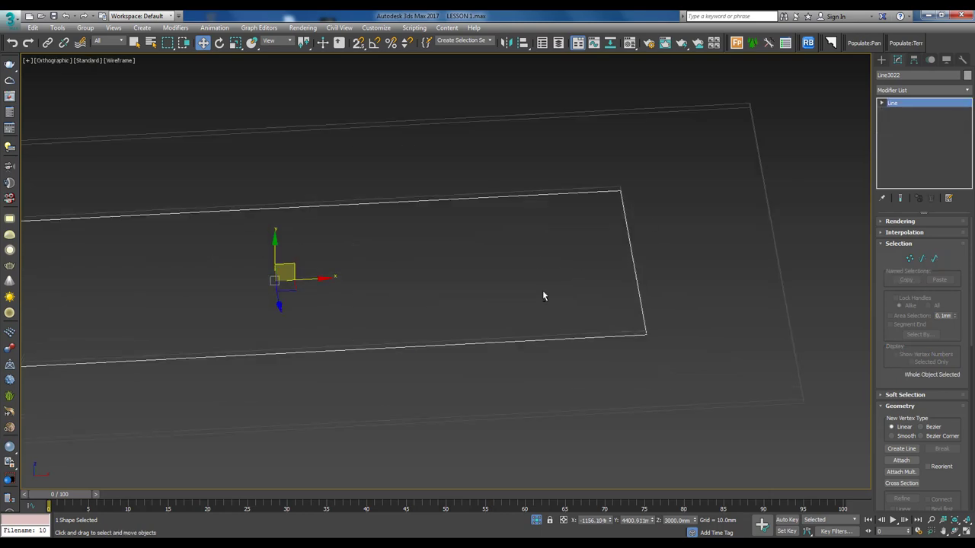
key("f")
left_click(914, 92)
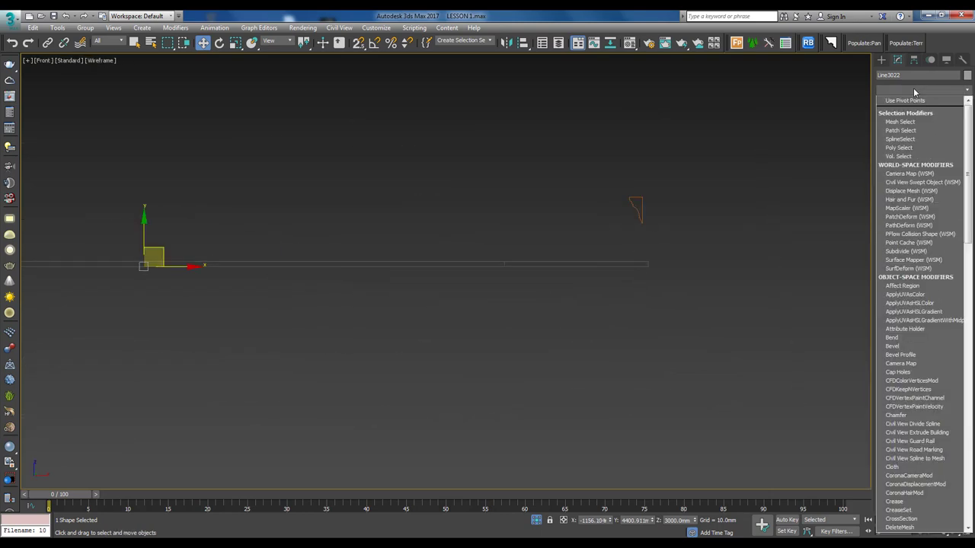
type("sweep")
key("Return")
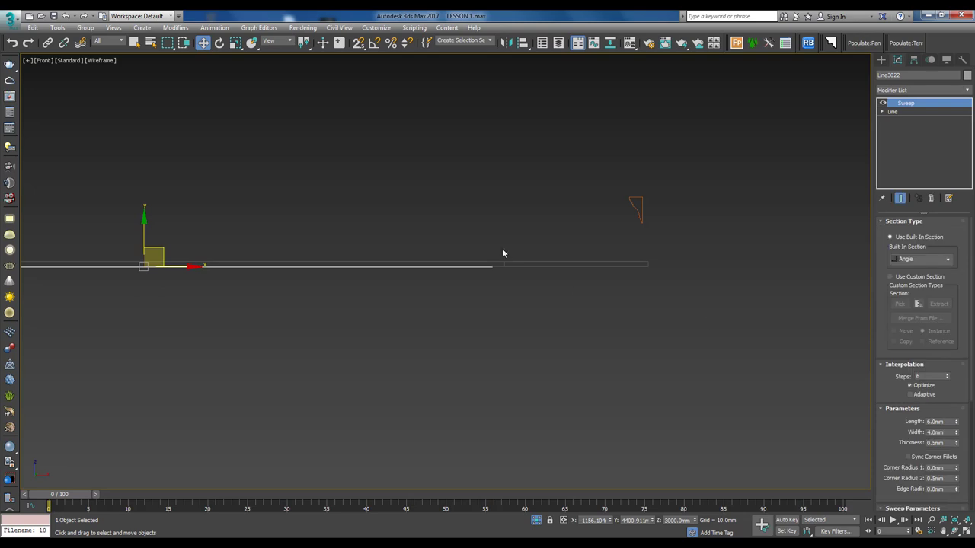
middle_click_drag(502, 253, 569, 295)
scroll(678, 301, "up", 3)
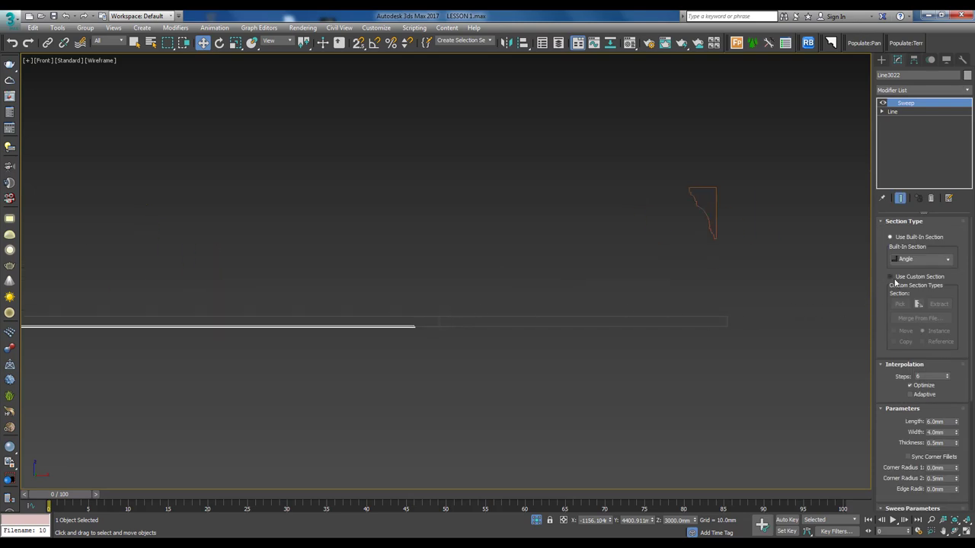
left_click(892, 278)
left_click(899, 304)
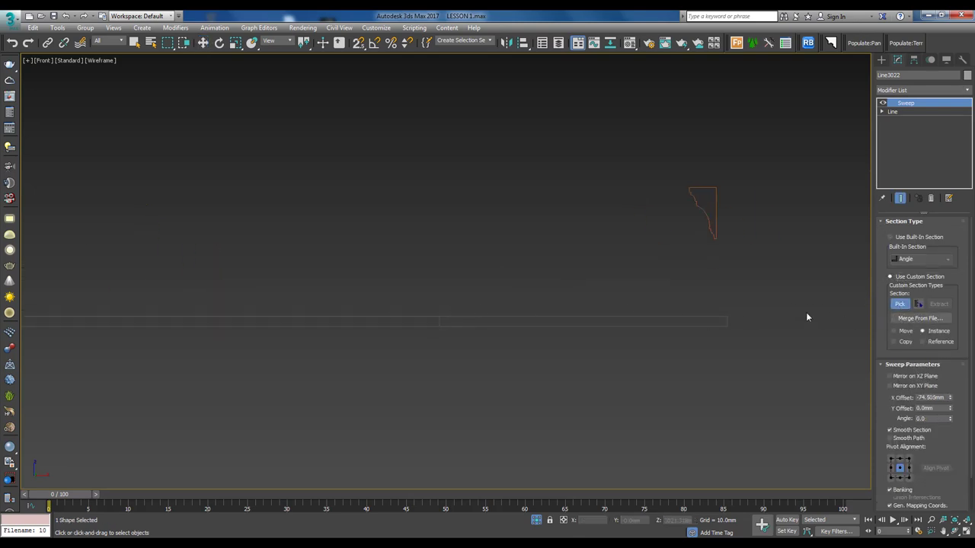
left_click(713, 187)
key("w")
scroll(722, 310, "down", 2)
scroll(685, 259, "up", 2)
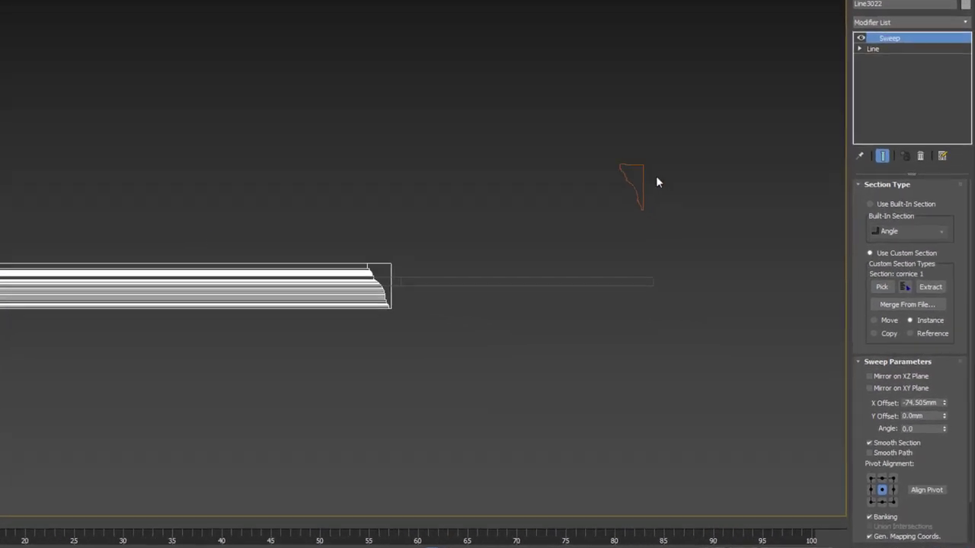
scroll(329, 274, "up", 2)
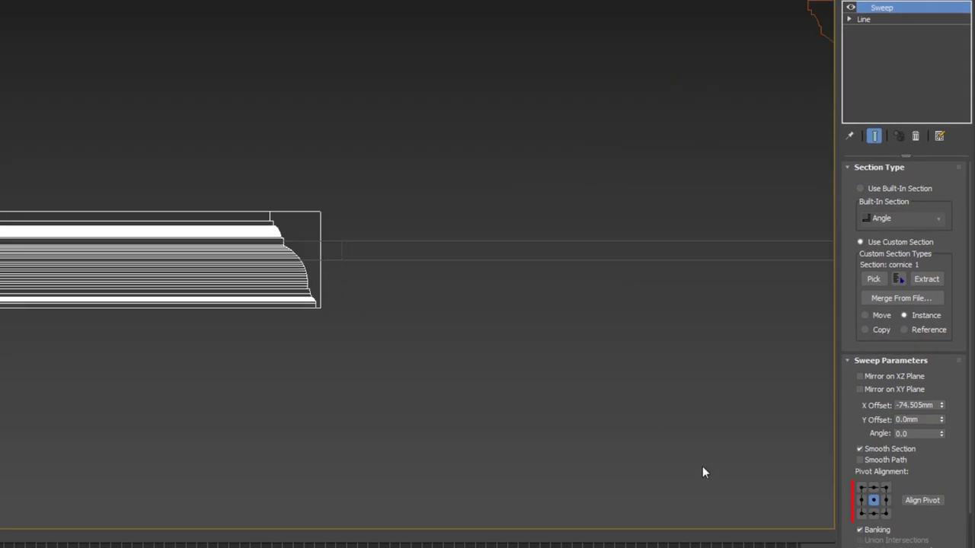
Set the sweep's pivot alignment to bottom-left and X Offset to about -79.5 mm.
left_click(864, 515)
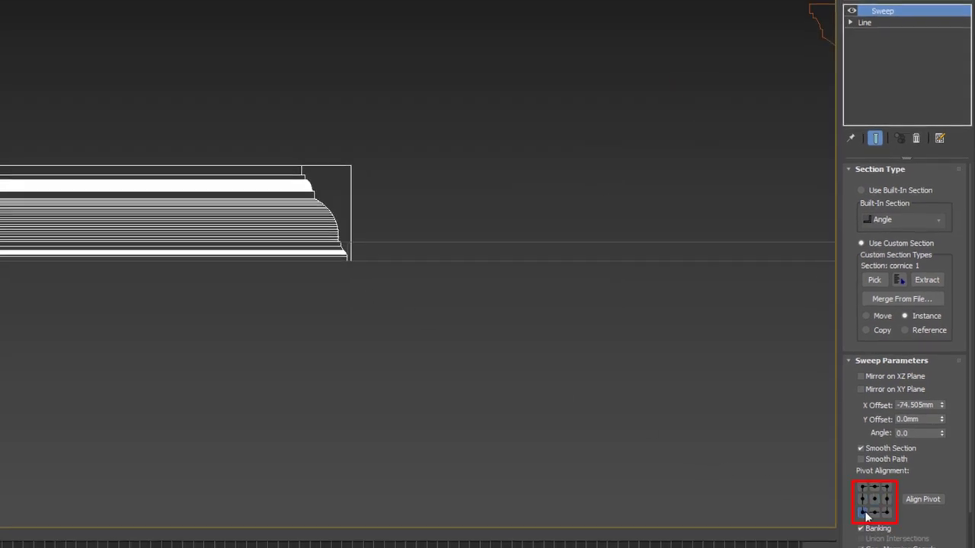
scroll(369, 302, "down", 2)
scroll(453, 331, "up", 3)
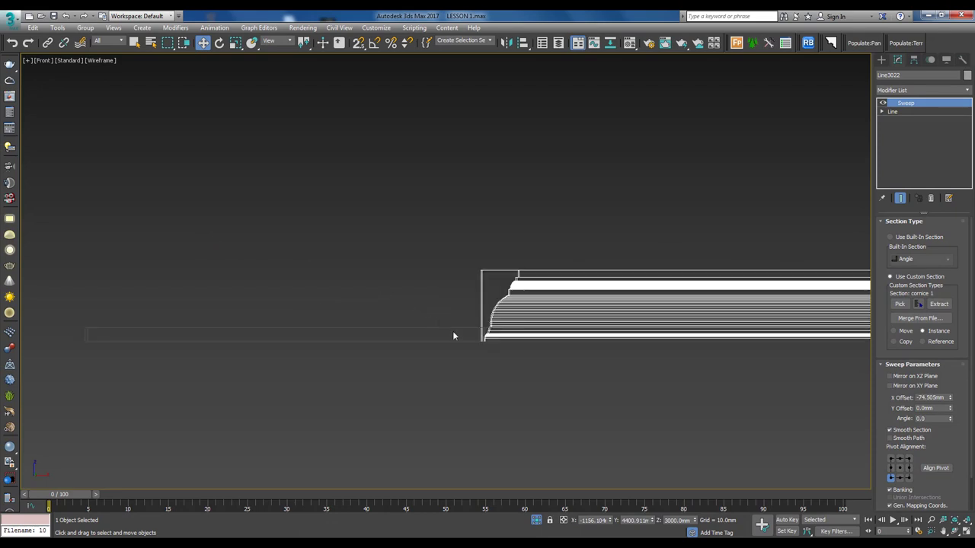
scroll(607, 210, "up", 3)
left_click(594, 221)
left_click_drag(594, 212, 632, 270)
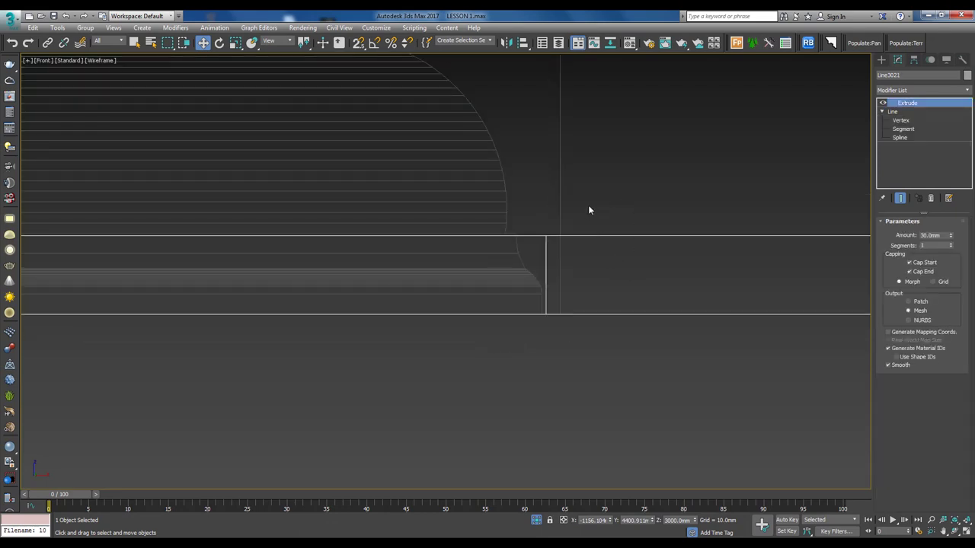
left_click_drag(604, 170, 464, 114)
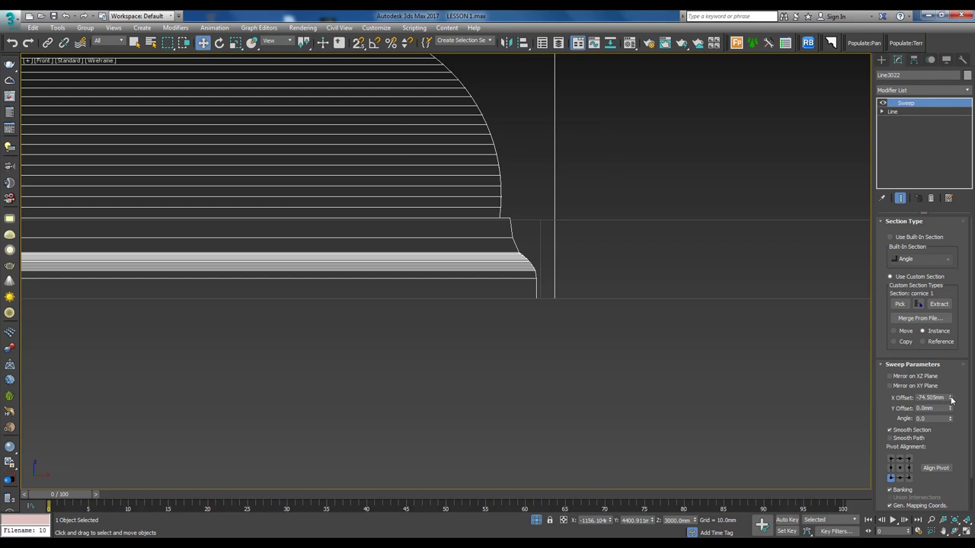
left_click_drag(951, 400, 951, 402)
left_click_drag(951, 400, 950, 395)
scroll(574, 331, "up", 2)
scroll(512, 260, "up", 2)
scroll(681, 322, "down", 3)
scroll(672, 315, "down", 2)
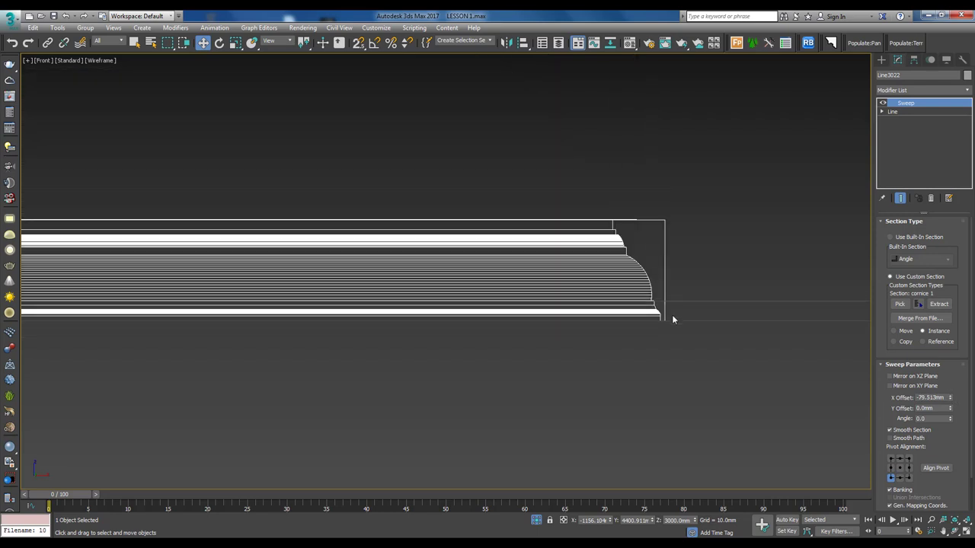
key("p")
key("F4")
scroll(566, 343, "up", 3)
scroll(509, 194, "up", 3)
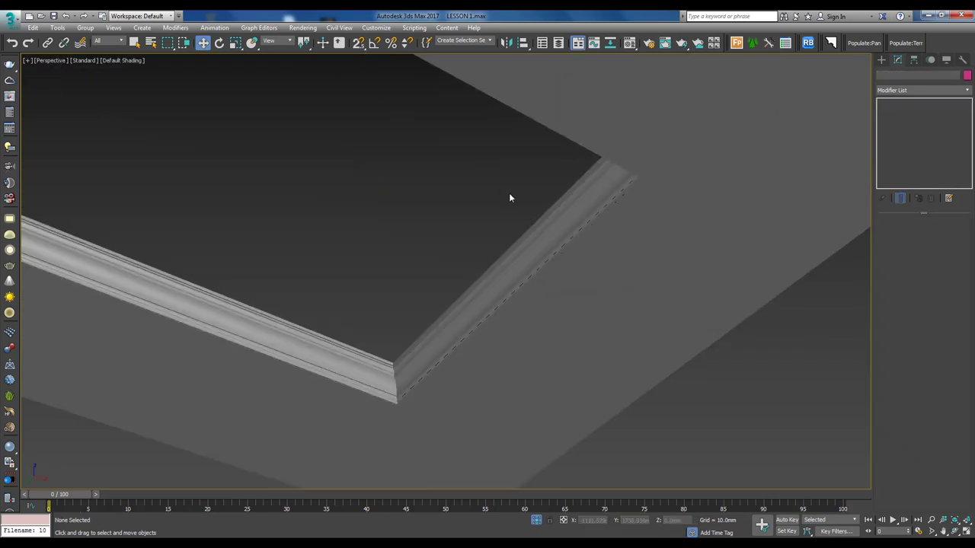
Orbit to inspect the molding corner in the perspective view.
left_click(616, 315, "ctrl")
key("F4")
mouse_move(616, 314)
middle_mouse_down("alt")
mouse_move(561, 290)
mouse_move(563, 320)
middle_mouse_up("alt")
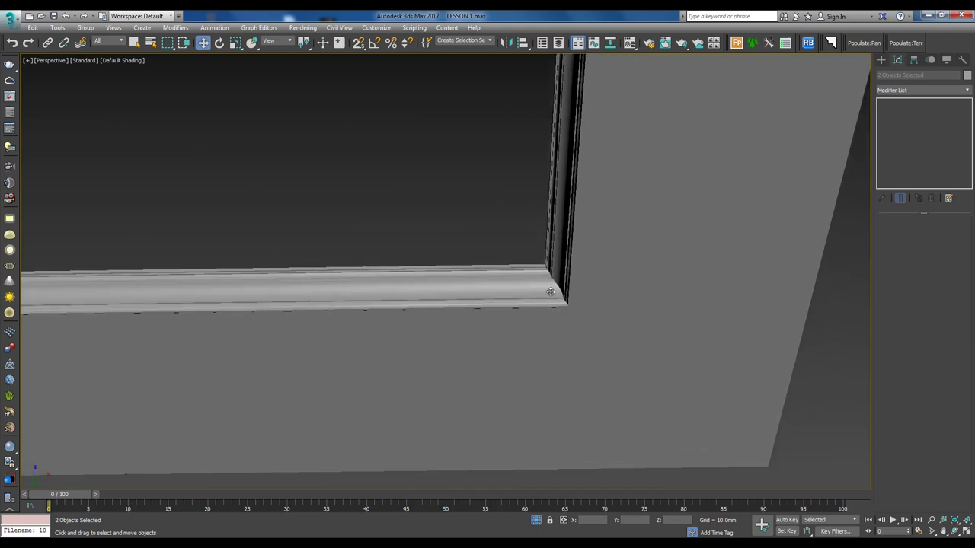
In the front view, copy the extruded ceiling frame as Line3023.
key("f")
left_click(650, 277)
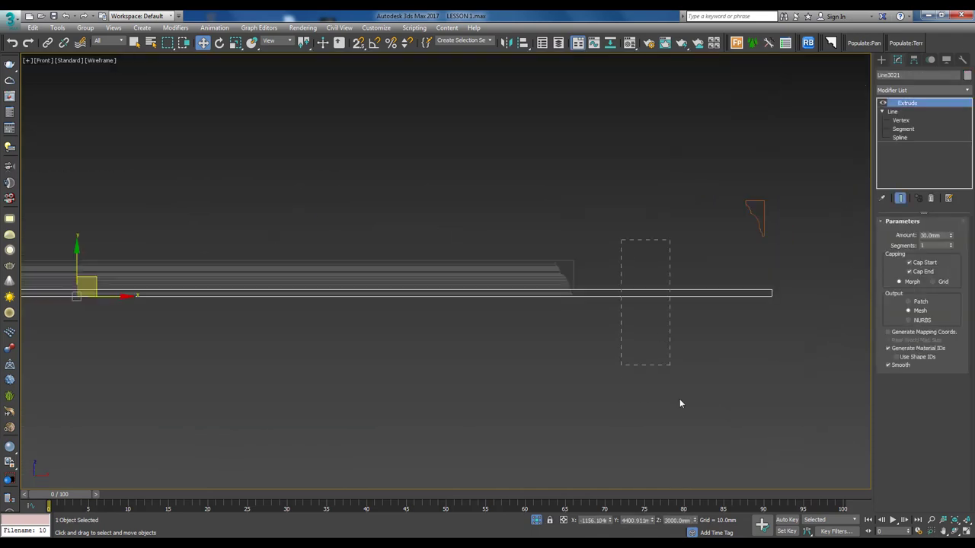
middle_click_drag(680, 399, 625, 347, "alt")
key("F3")
key("f")
key("F4")
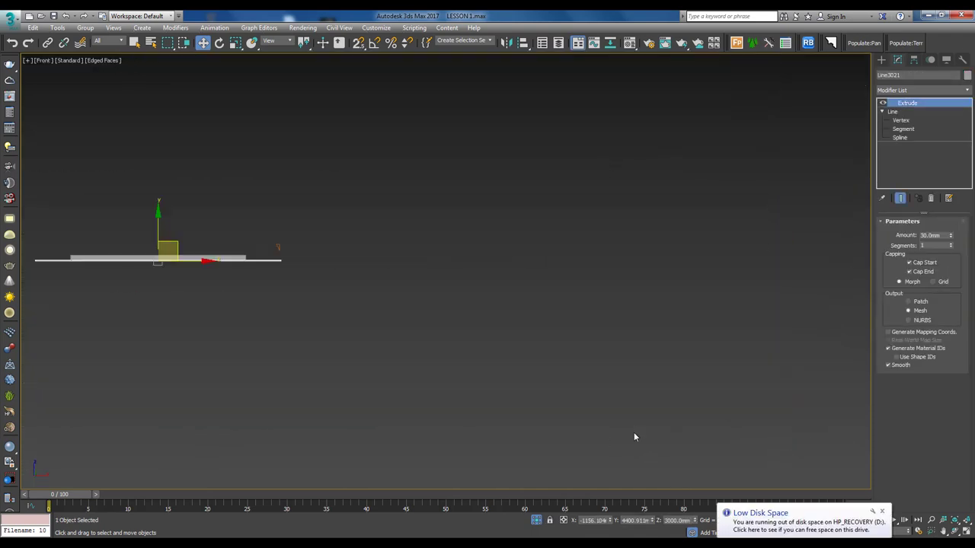
middle_click_drag(686, 306, 555, 333)
scroll(587, 298, "up", 2)
middle_click_drag(587, 298, 622, 318)
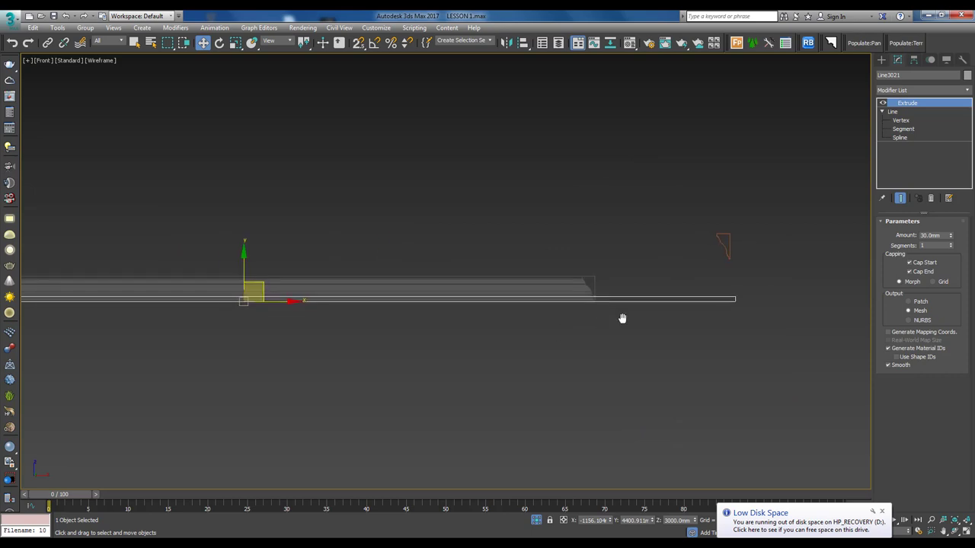
key("F3")
key("ctrl+v")
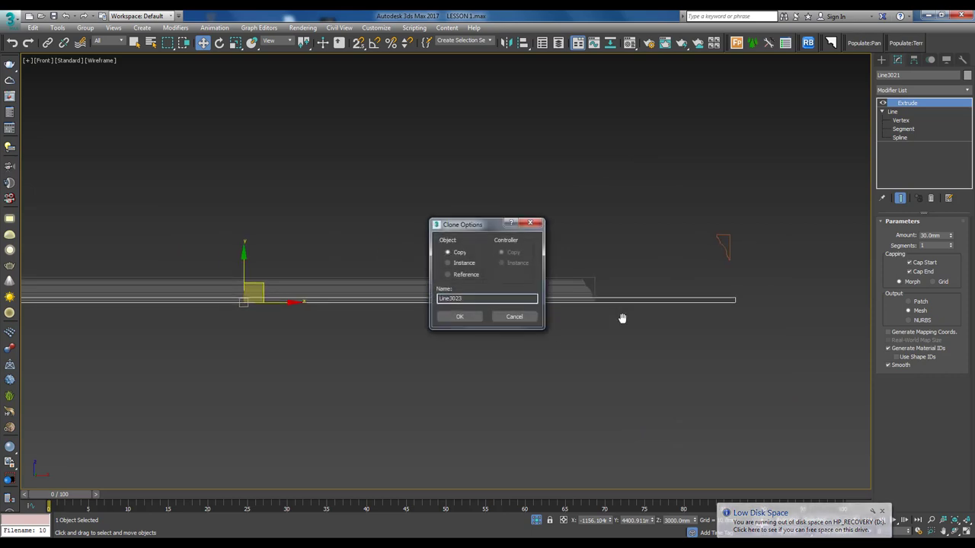
left_click(460, 318)
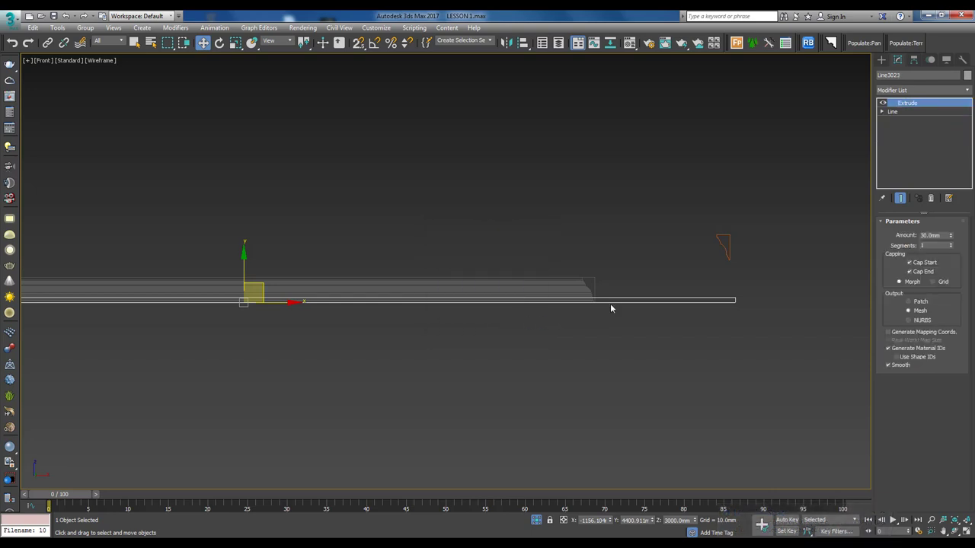
Enter the Line3023 copy's Spline level and inspect the frame at an angle.
left_click(881, 112)
left_click(900, 138)
middle_click_drag(725, 314, 715, 202, "alt")
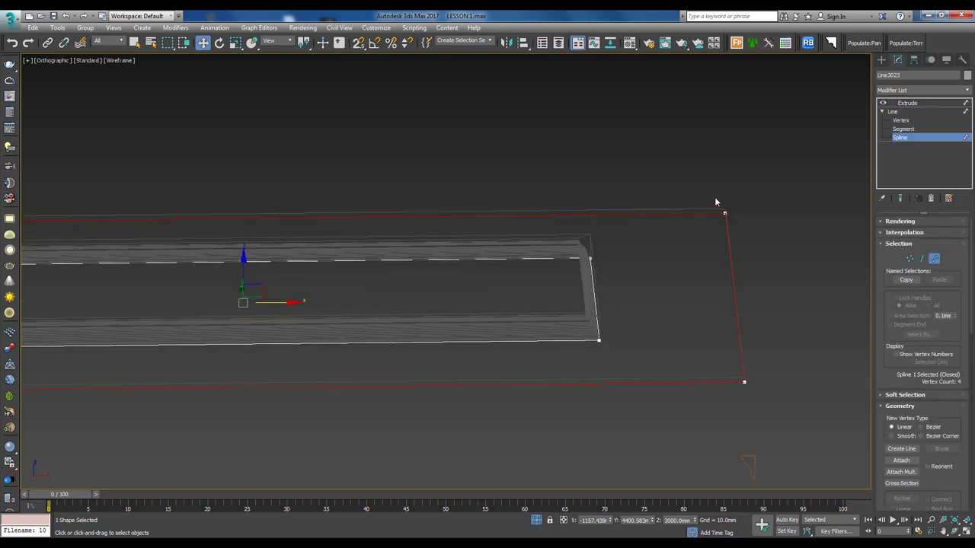
left_click(788, 292)
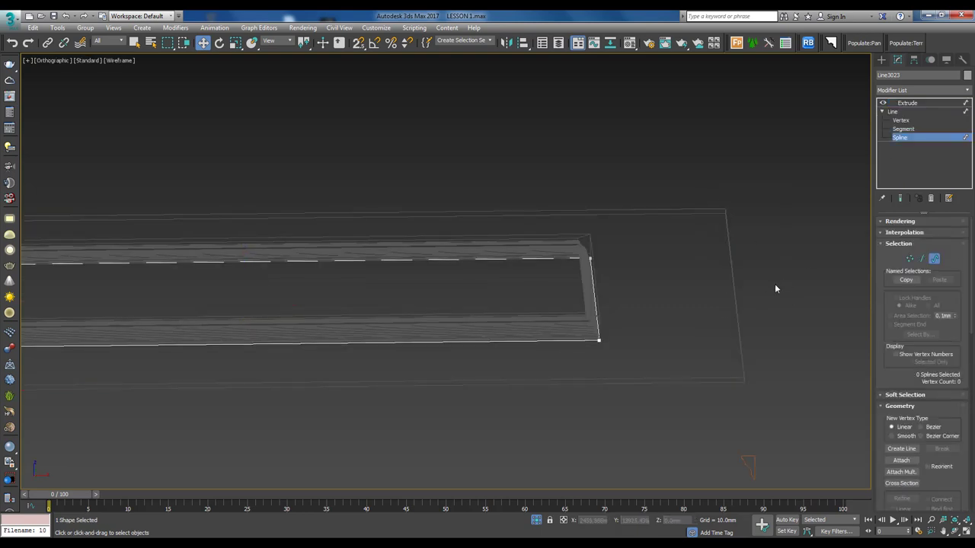
left_click(907, 103)
scroll(602, 267, "up", 5)
key("F3")
scroll(579, 304, "up", 3)
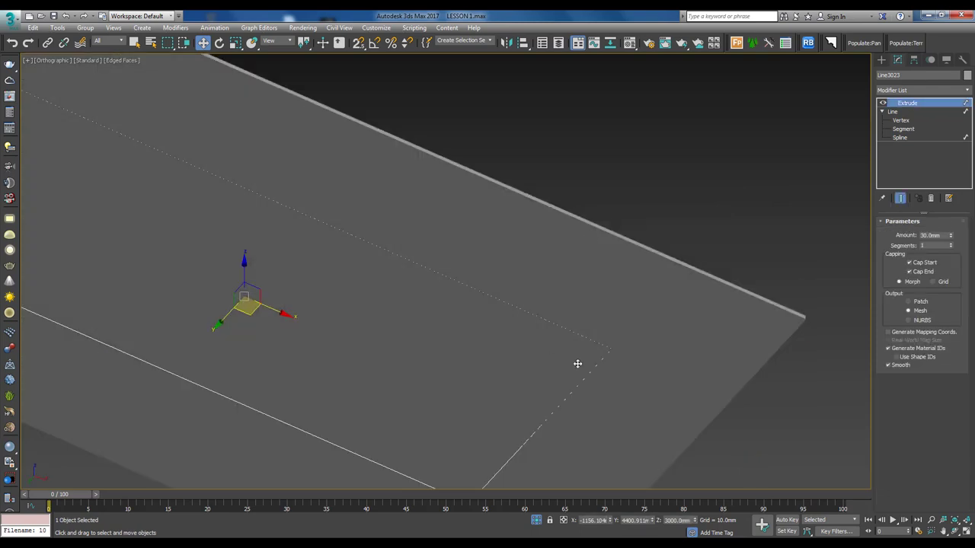
Hide the Extrude result and select the whole spline in a zoomed wireframe Top view.
left_click(882, 103)
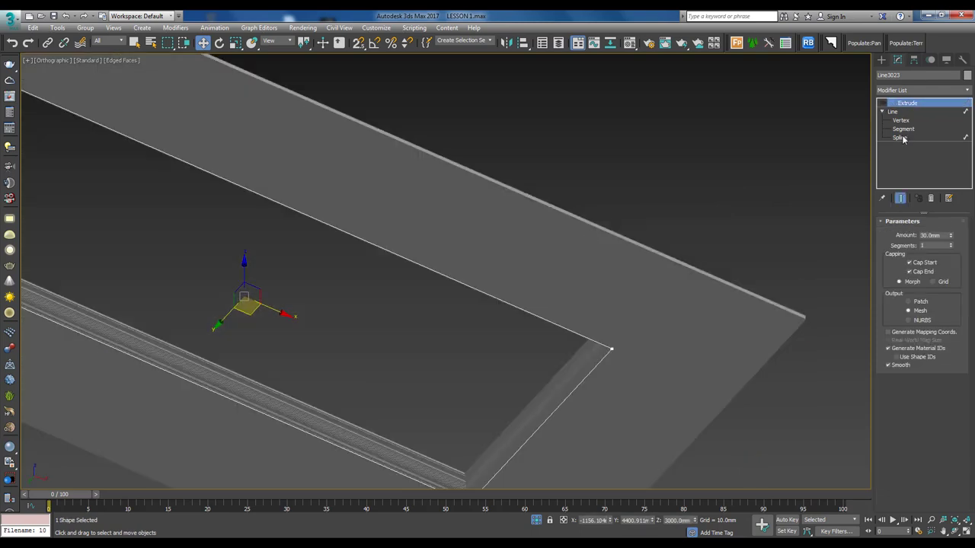
left_click(901, 137)
key("ctrl+a")
key("t")
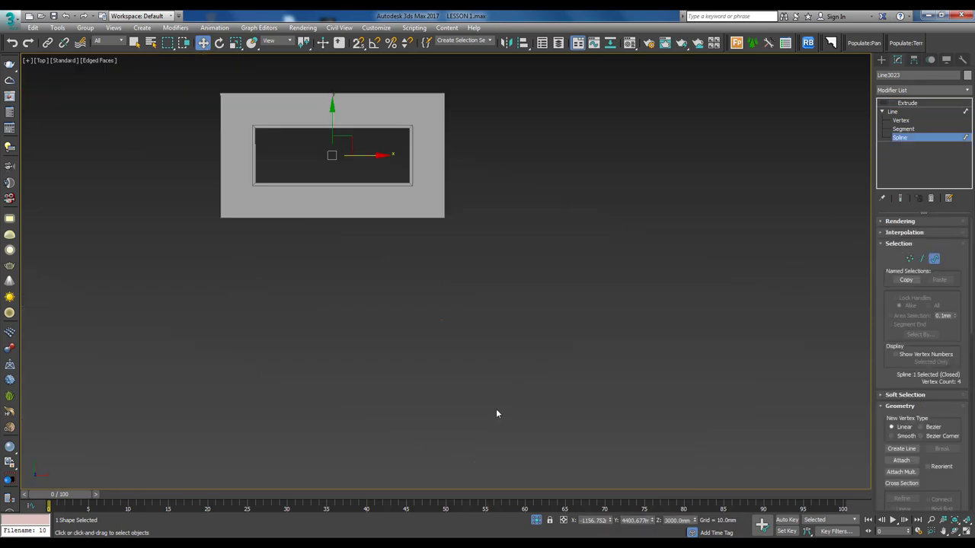
key("z")
scroll(569, 176, "down", 2)
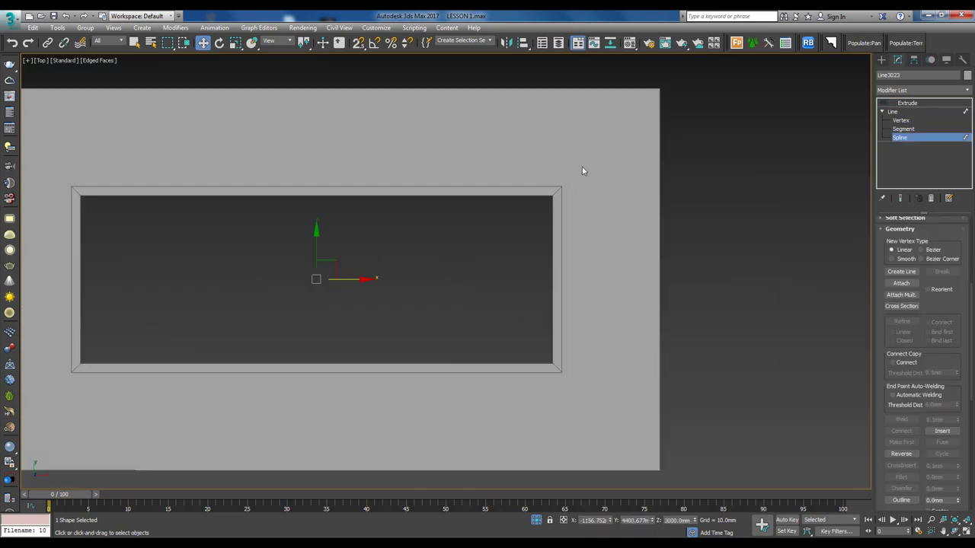
key("F3")
Outline the spline about 149 mm outward, beyond the ceiling opening.
left_click(901, 499)
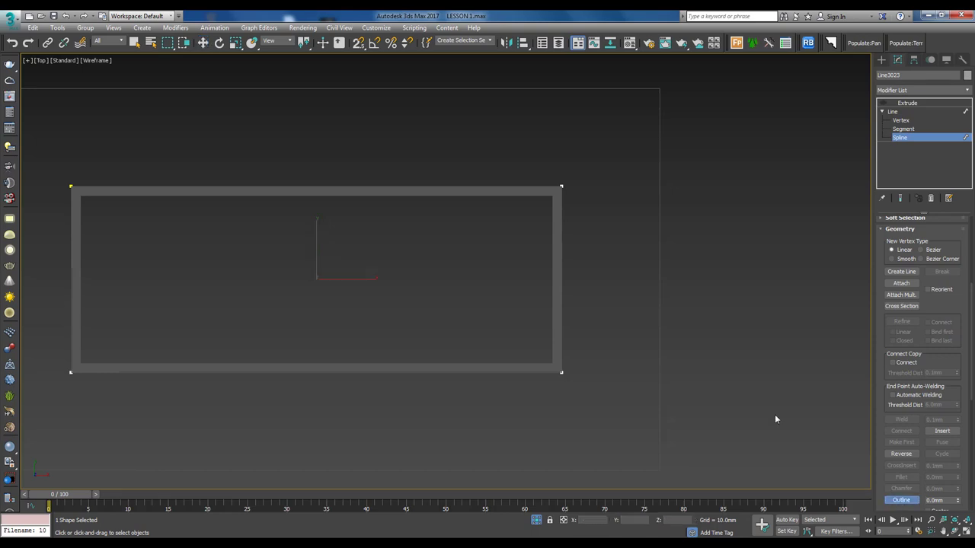
scroll(566, 206, "up", 2)
scroll(566, 206, "up", 1)
left_click_drag(554, 190, 563, 235)
key("z")
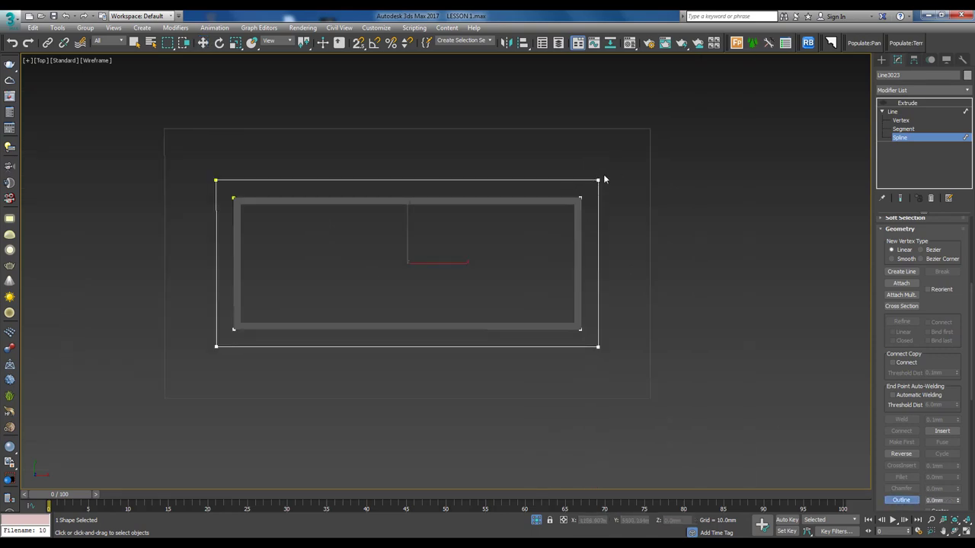
scroll(590, 195, "up", 4)
scroll(587, 201, "down", 2)
left_click_drag(579, 211, 500, 265)
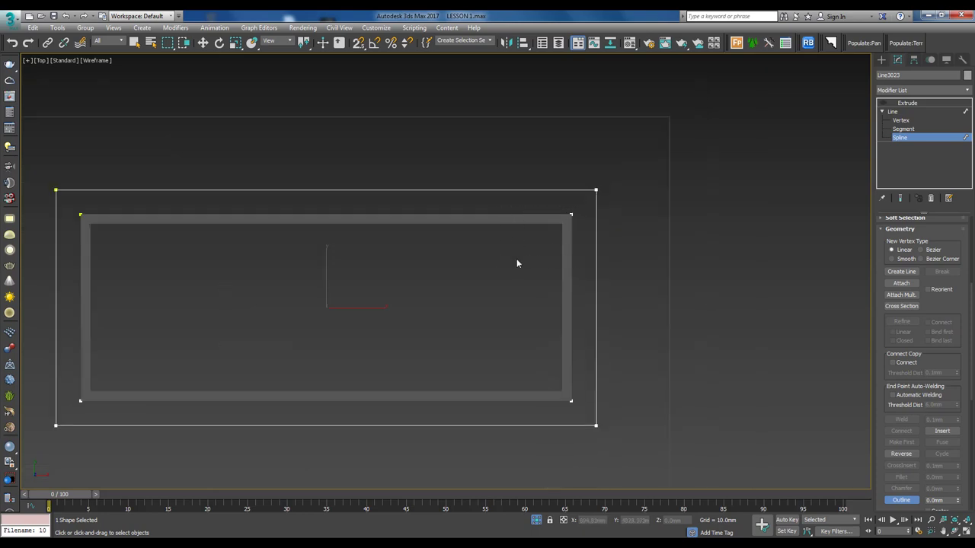
middle_click_drag(517, 260, 554, 191, "alt")
key("p")
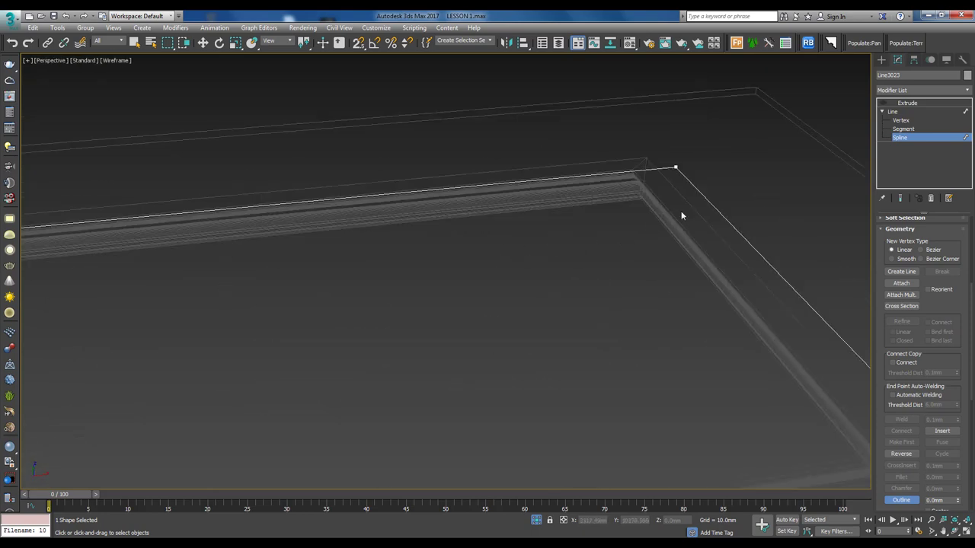
left_click(681, 215)
scroll(636, 259, "down", 3)
key("f")
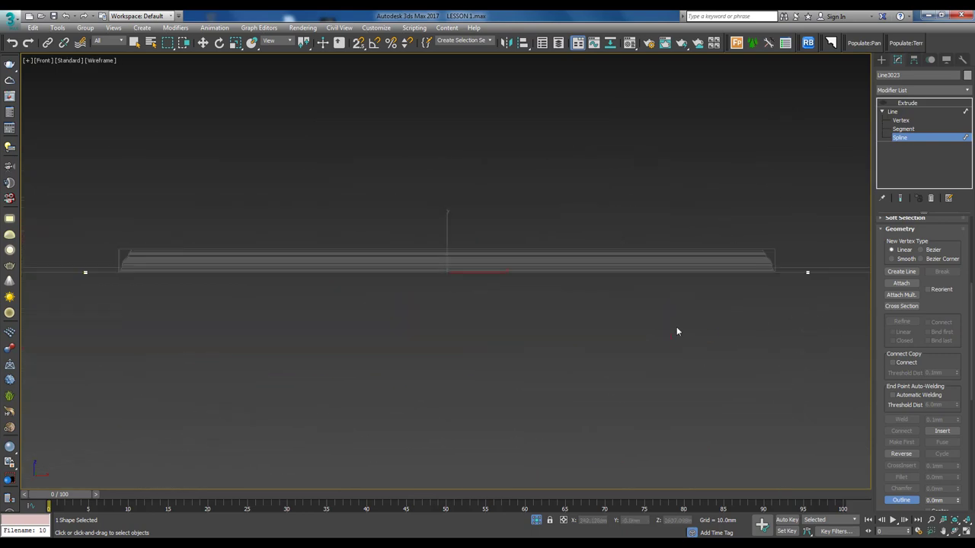
key("t")
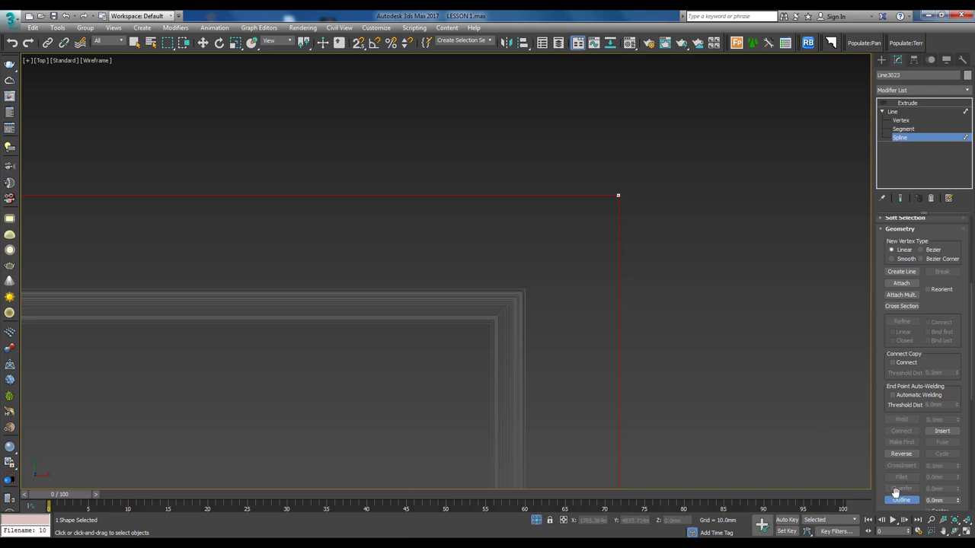
Give the spline a 2 mm outline to make a thin loop.
left_click(937, 500)
type("2")
key("Return")
scroll(880, 441, "down", 3)
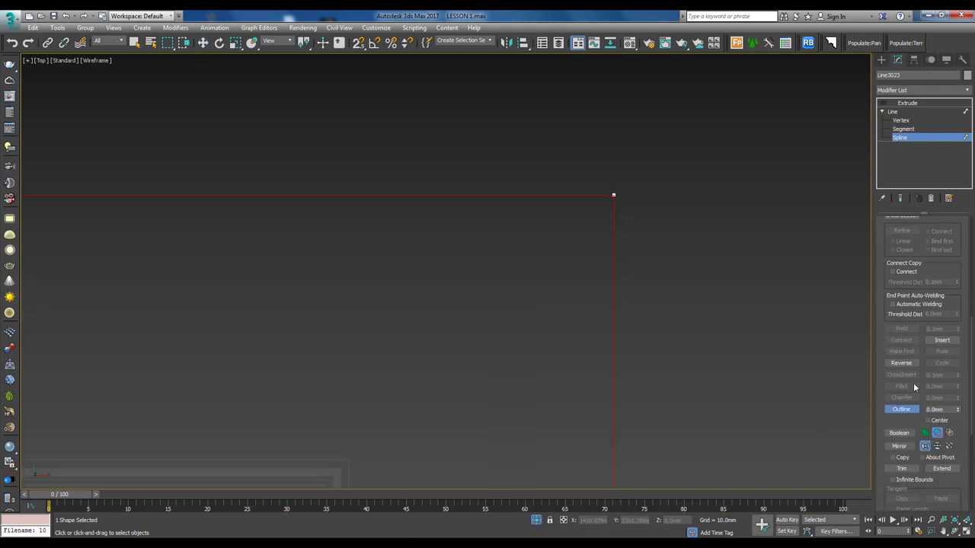
middle_click_drag(659, 243, 621, 249)
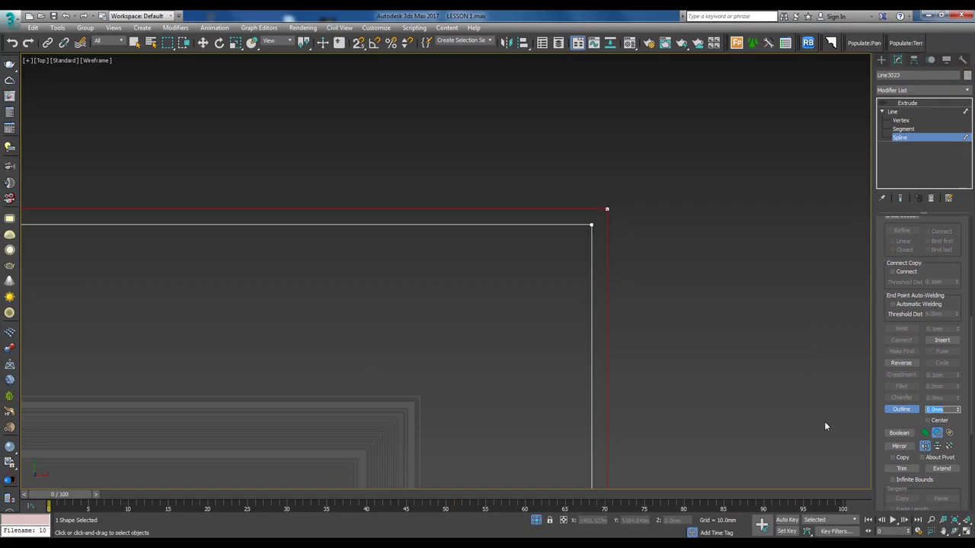
scroll(578, 217, "down", 3)
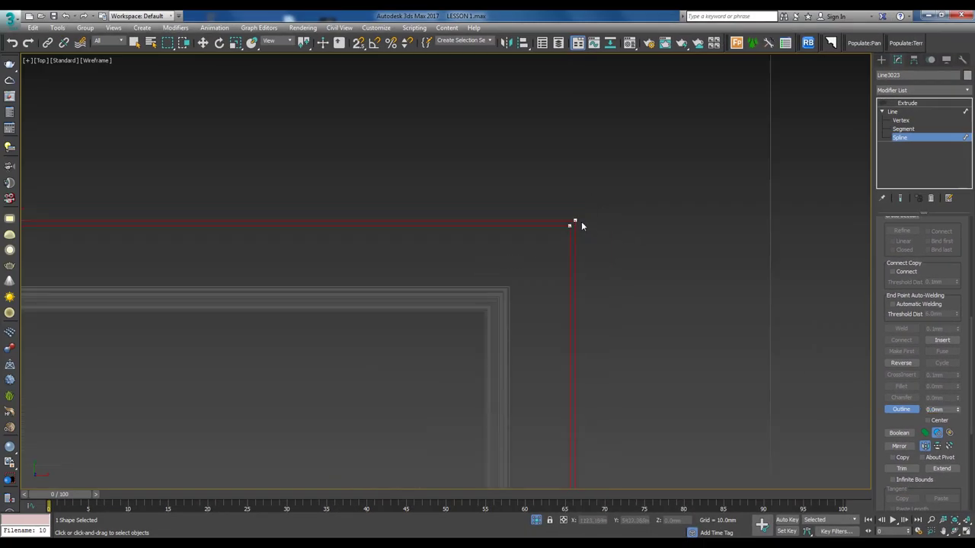
Set the loop's Extrude Amount to 250 mm.
left_click(893, 103)
key("f")
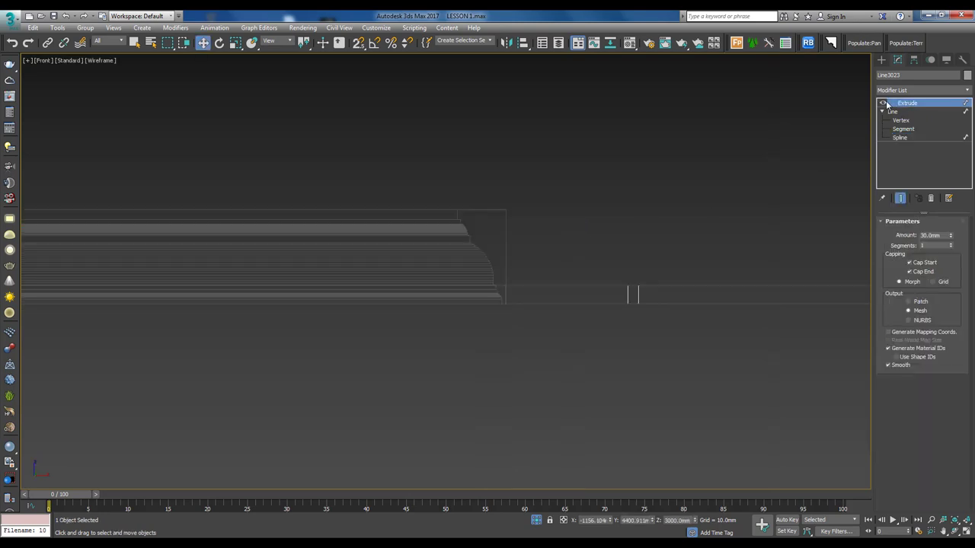
left_click_drag(945, 236, 874, 239)
type("150")
key("Return")
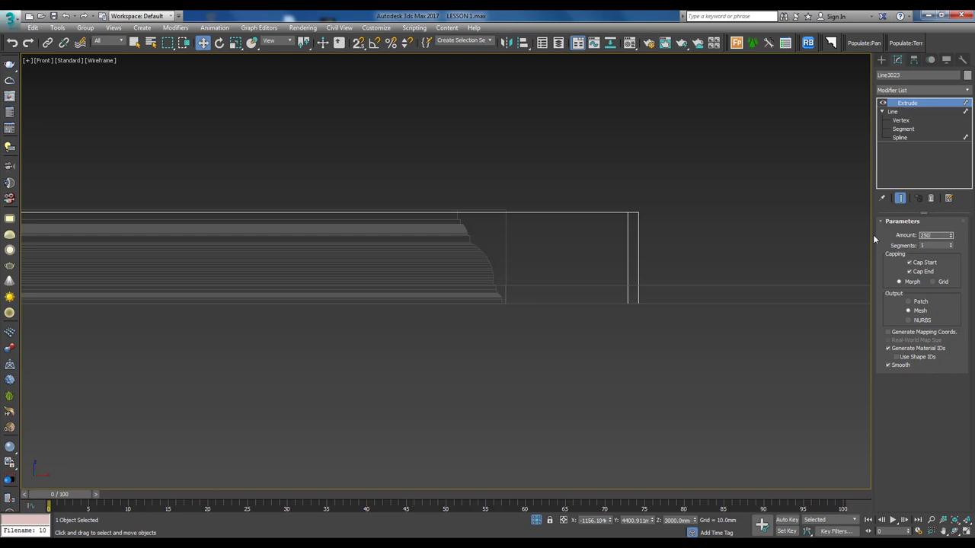
key("Return")
With vertex snap on, move the band onto the ceiling slab and check it.
key("s")
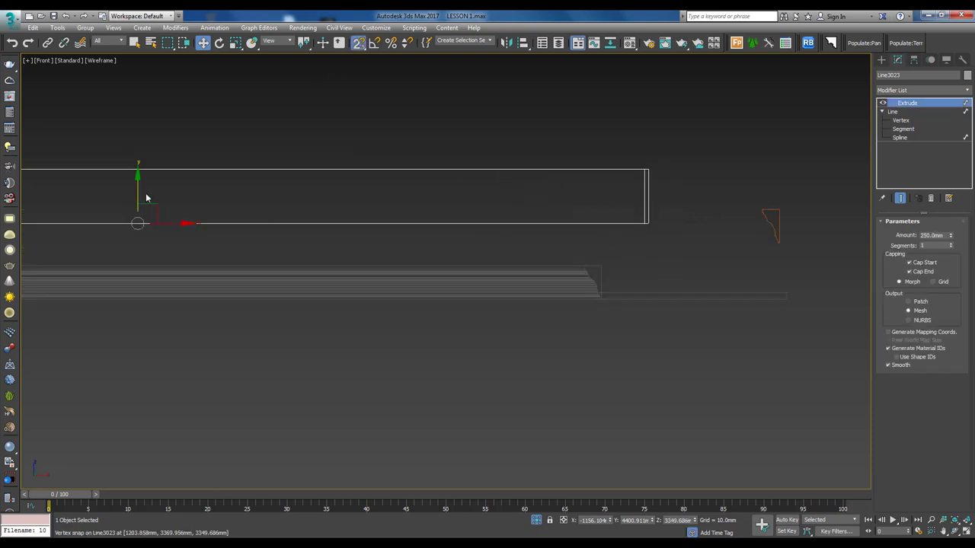
mouse_move(137, 223)
left_mouse_down()
mouse_move(788, 285)
mouse_move(743, 285)
left_mouse_up()
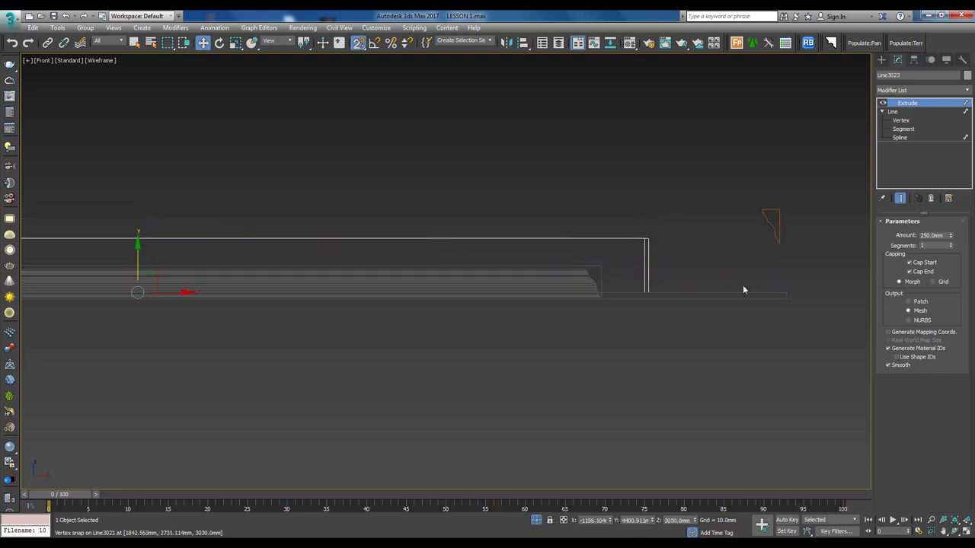
middle_click_drag(631, 259, 619, 270, "alt")
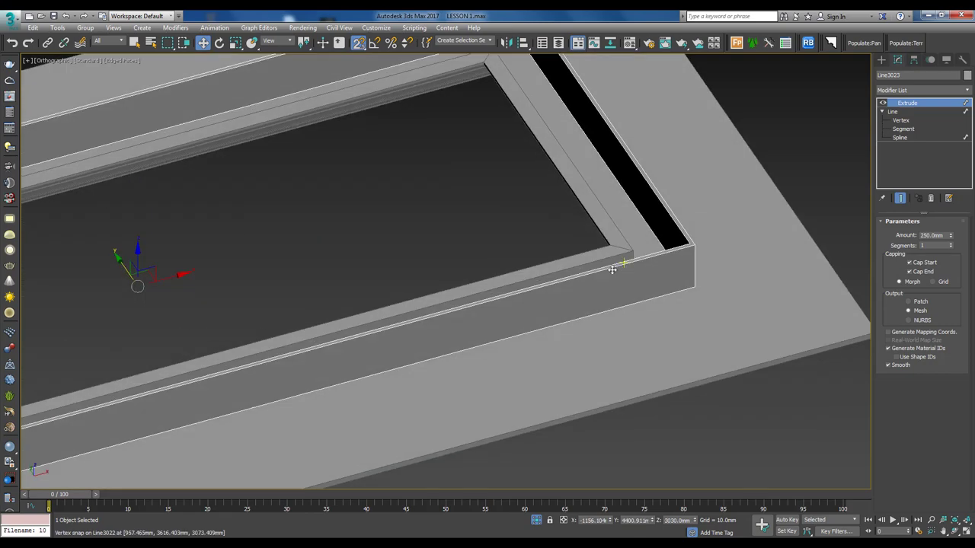
key("p")
mouse_move(536, 303)
middle_mouse_down("alt")
mouse_move(688, 243)
mouse_move(634, 187)
mouse_move(676, 128)
middle_mouse_up("alt")
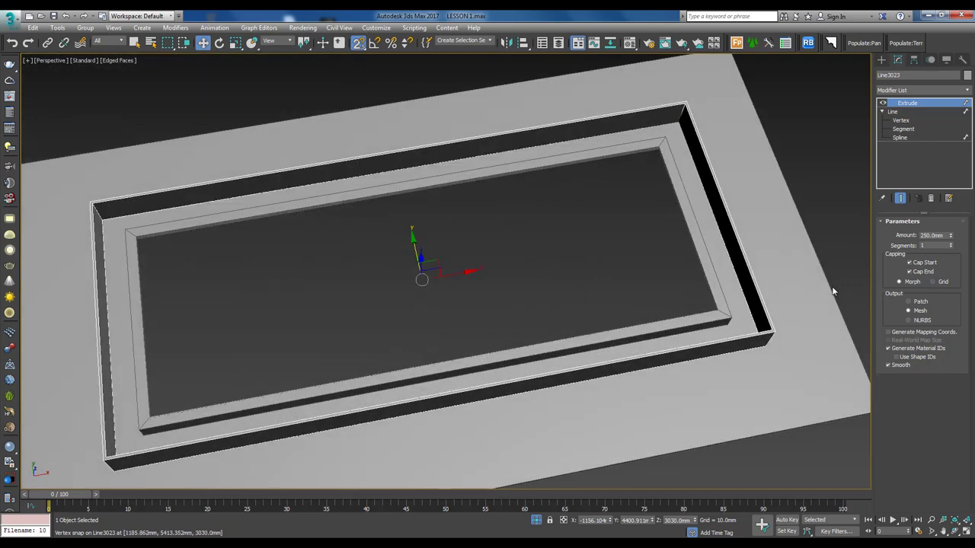
key("f")
key("F3")
mouse_move(806, 276)
middle_mouse_down()
mouse_move(635, 258)
mouse_move(706, 253)
middle_mouse_up()
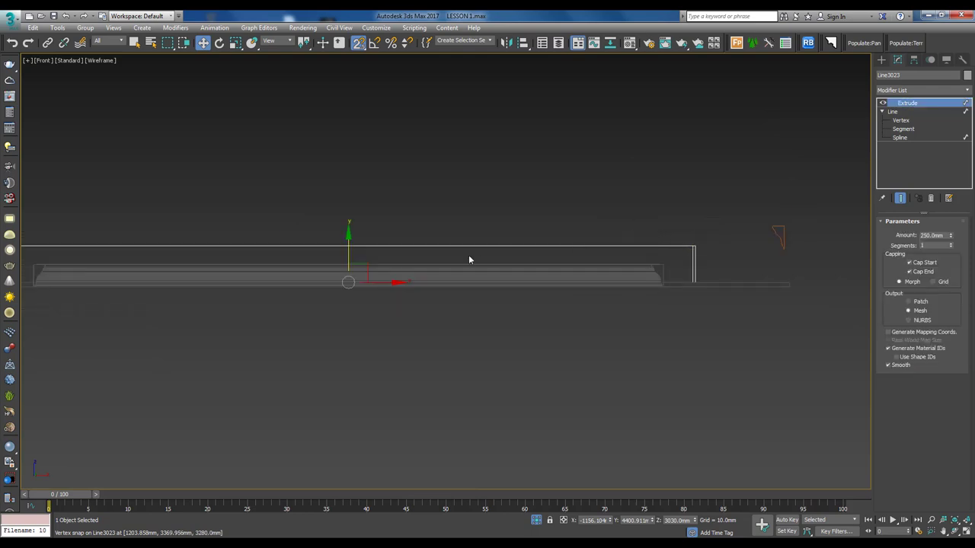
Clone the band onto its top and set the copy's extrusion to 18 mm.
left_click_drag(469, 255, 698, 240, "shift")
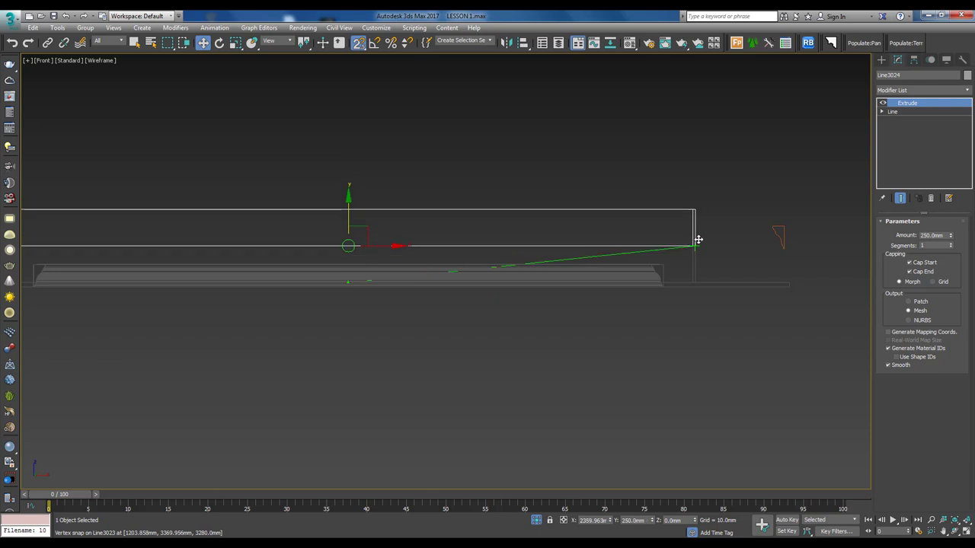
double_click(931, 235)
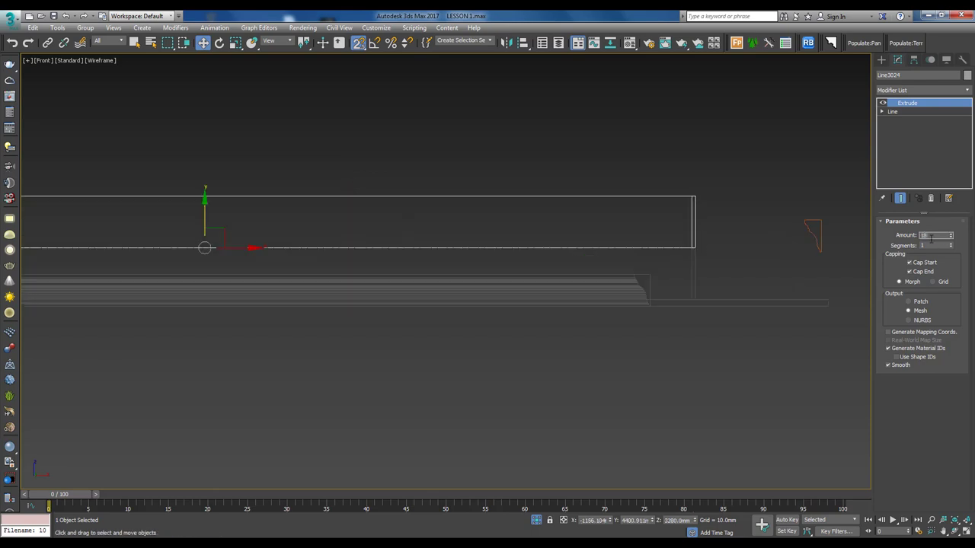
type("18")
key("Return")
left_click_drag(672, 263, 707, 240)
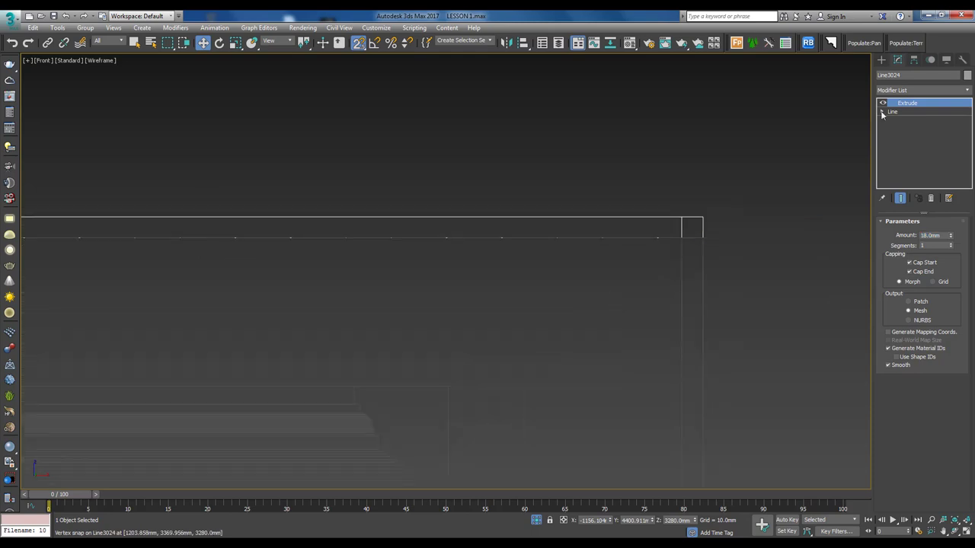
key("super+shift")
middle_click_drag(488, 252, 528, 217, "alt")
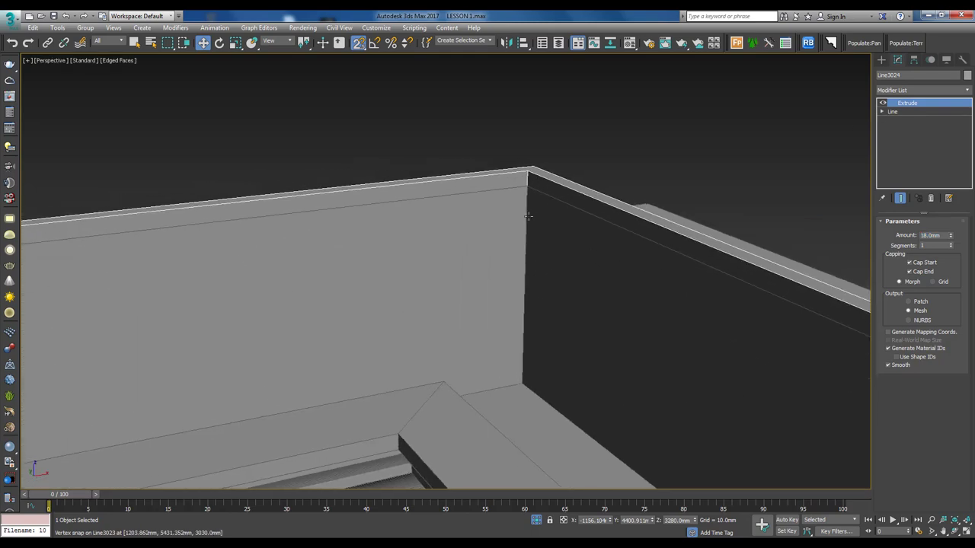
Check the trim's spline, then return to its 18 mm Extrude in Front view.
left_click(882, 112)
left_click(900, 138)
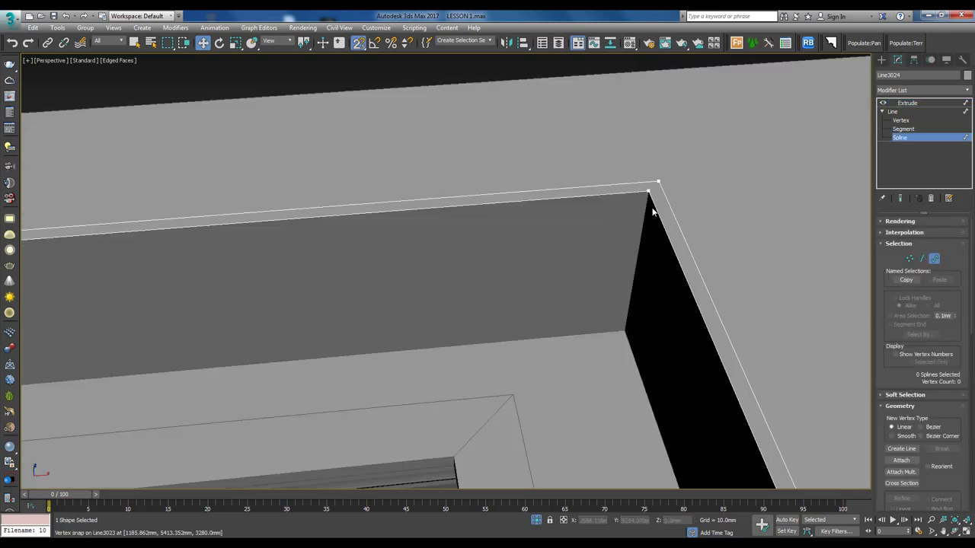
left_click(668, 246)
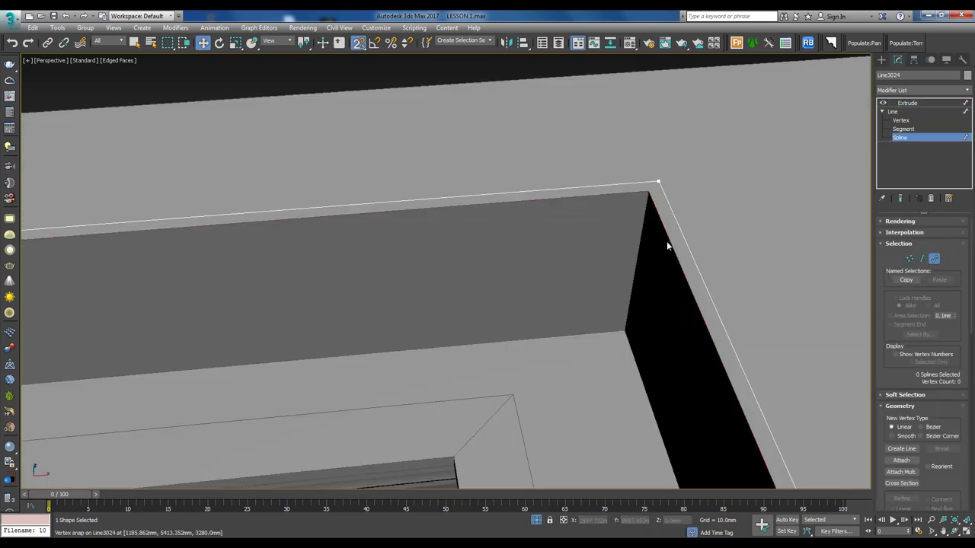
key("ctrl+z")
left_click(907, 104)
key("z")
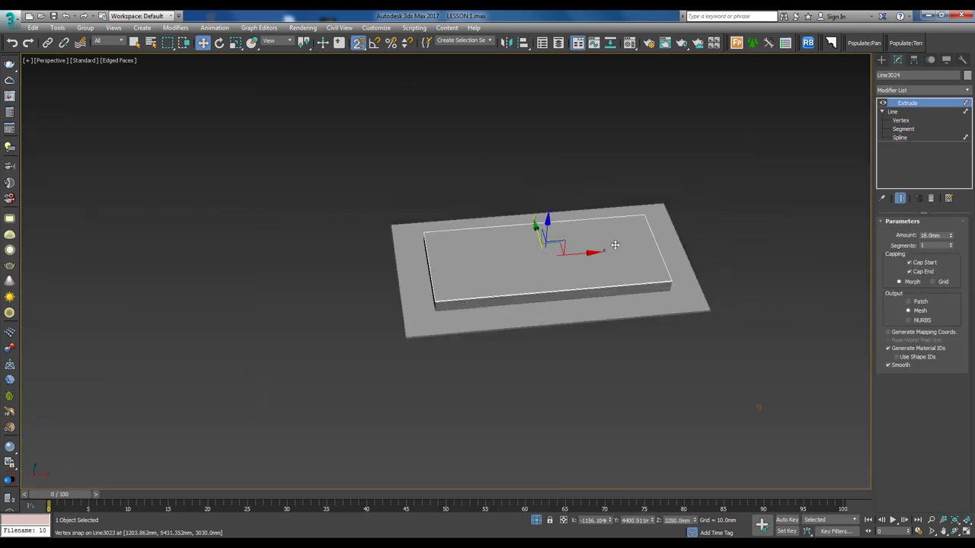
middle_click_drag(595, 176, 596, 143, "alt")
key("f")
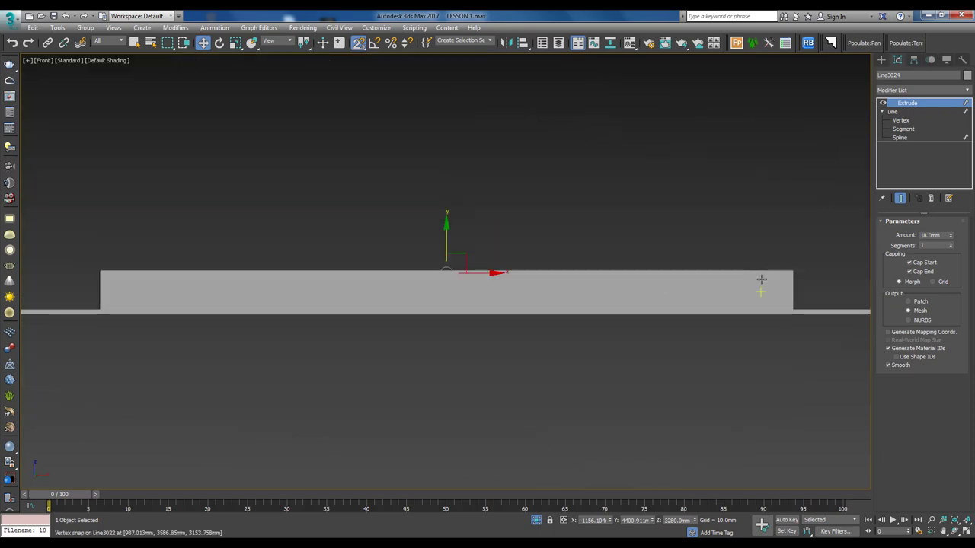
key("F3")
middle_click_drag(761, 280, 647, 279)
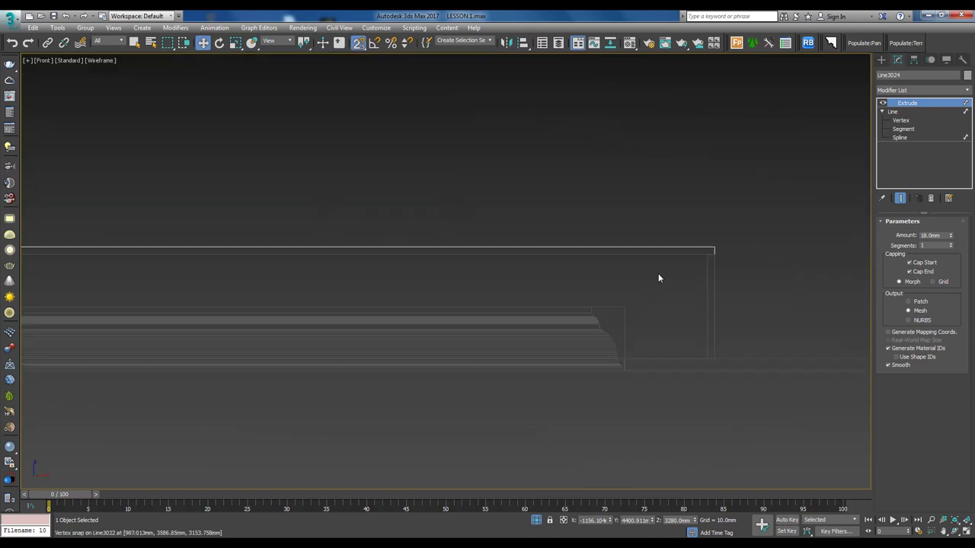
Crossing-select all four ceiling frame pieces and view them in Perspective.
left_click(678, 295, "ctrl")
scroll(692, 288, "down", 3)
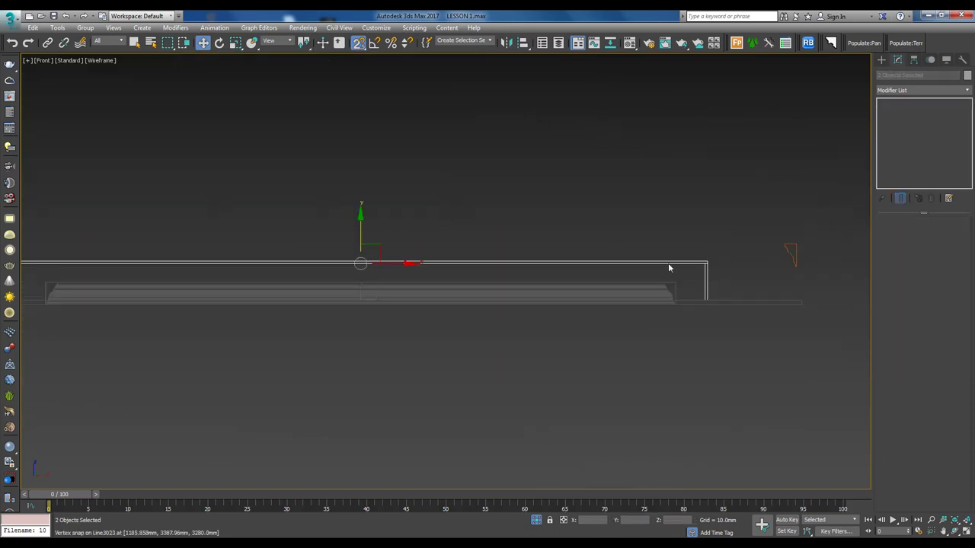
middle_click_drag(650, 300, 708, 302)
left_click_drag(780, 233, 579, 369)
key("p")
key("F3")
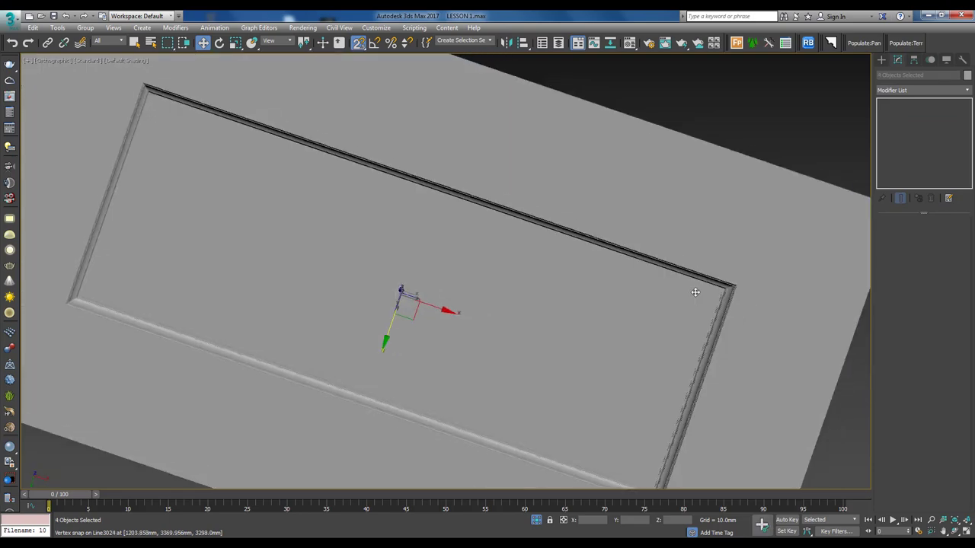
key("F4")
key("z")
middle_click_drag(630, 325, 772, 139, "alt")
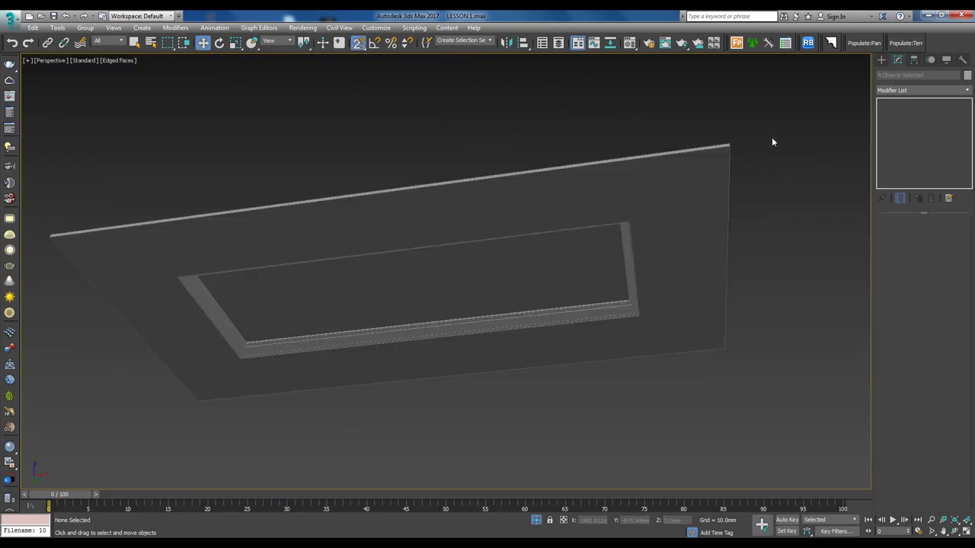
left_click_drag(772, 139, 506, 332)
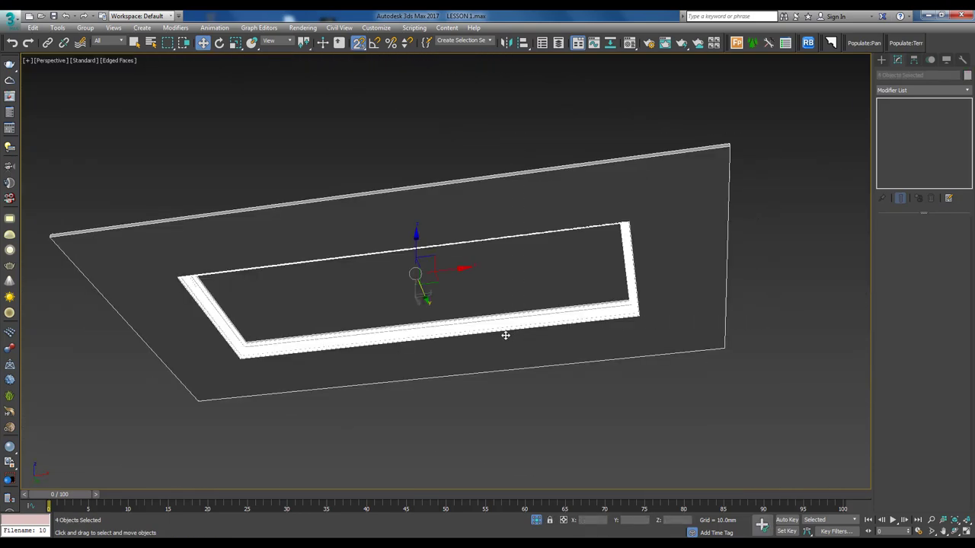
Assign the white VRayMtl to the four ceiling pieces, then deselect in wireframe Top view.
left_click(628, 45)
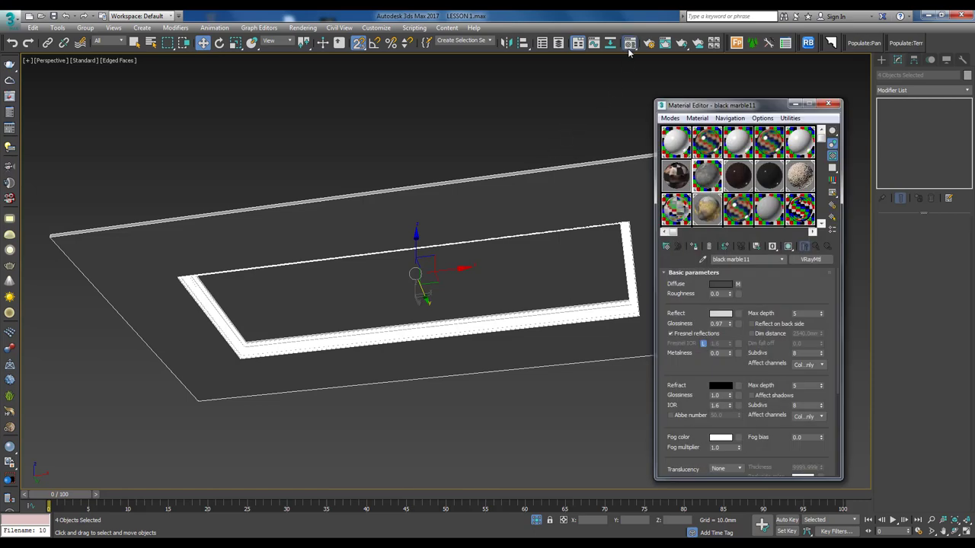
left_click(696, 250)
key("m")
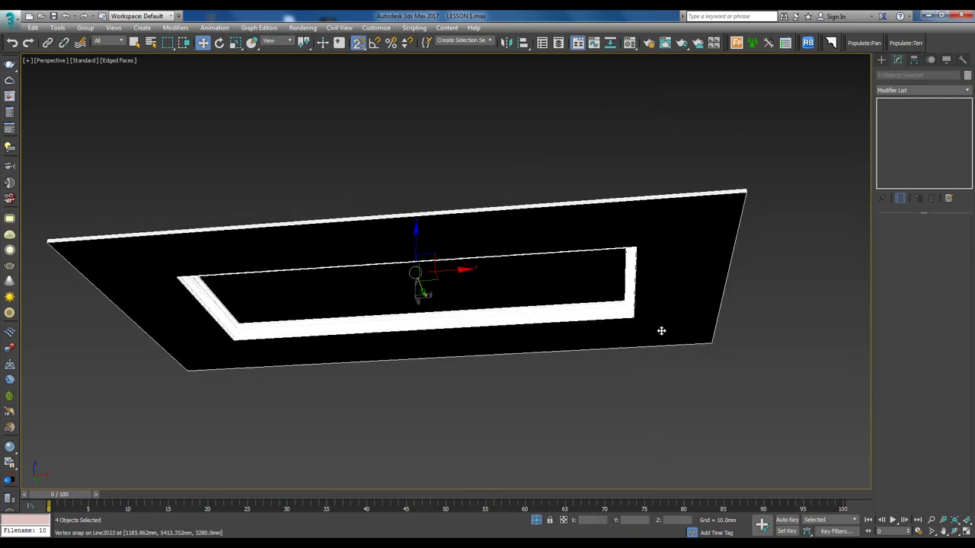
key("t")
key("F3")
key("ctrl+d")
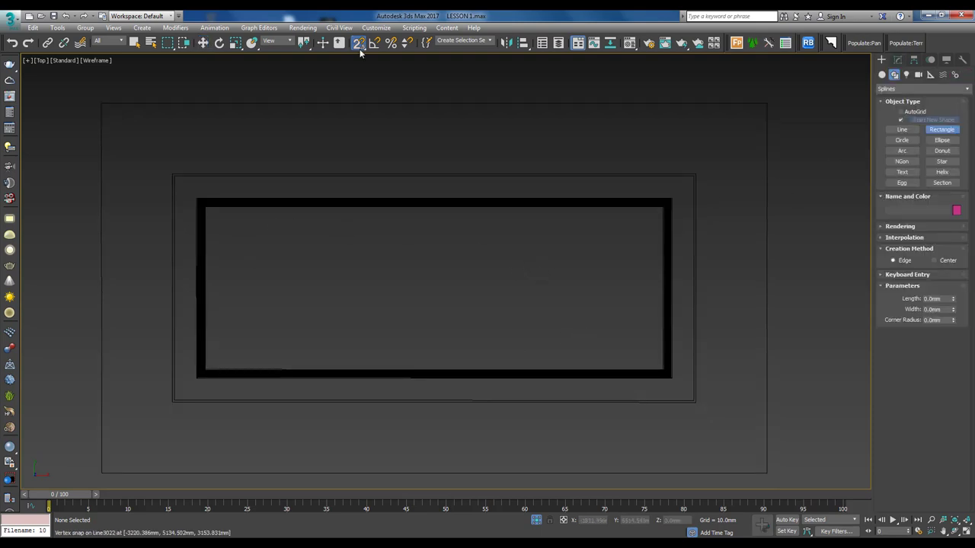
Draw a rectangle inside the tray opening and raise it onto the tray box.
left_click_drag(183, 187, 686, 390)
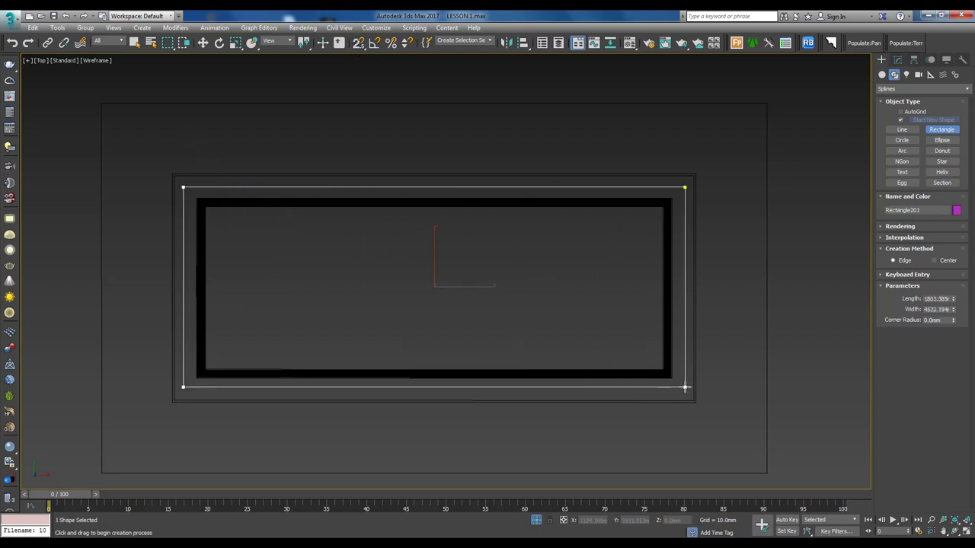
key("w")
key("f")
left_click_drag(484, 406, 500, 284)
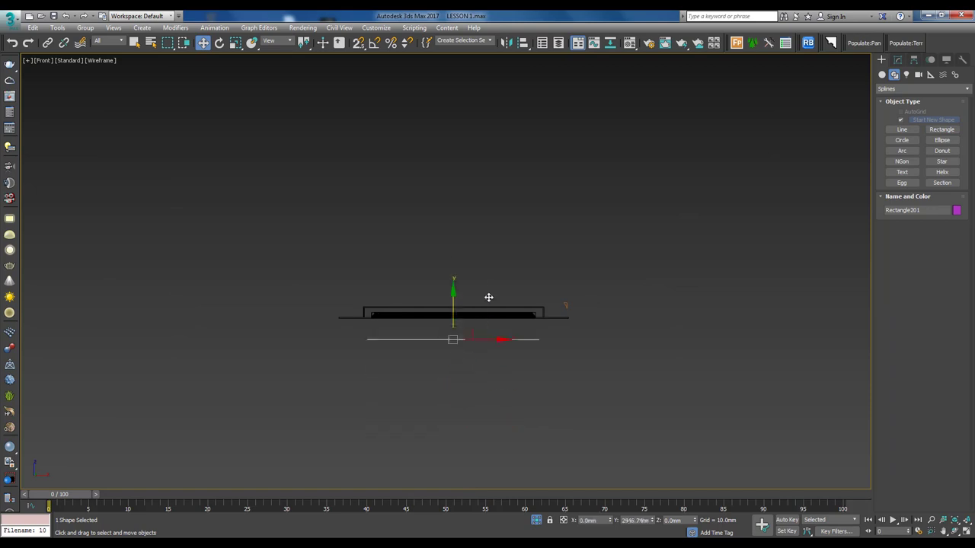
scroll(487, 305, "up", 5)
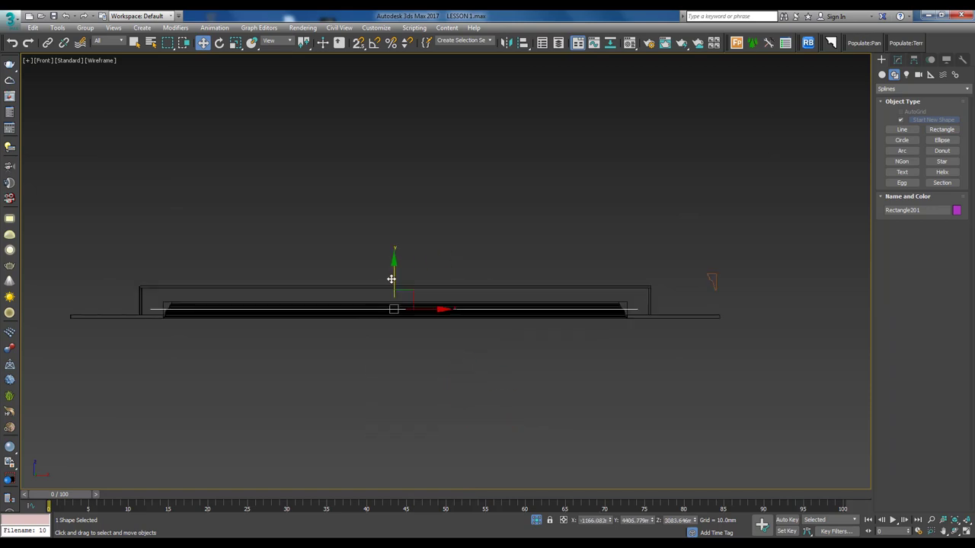
key("p")
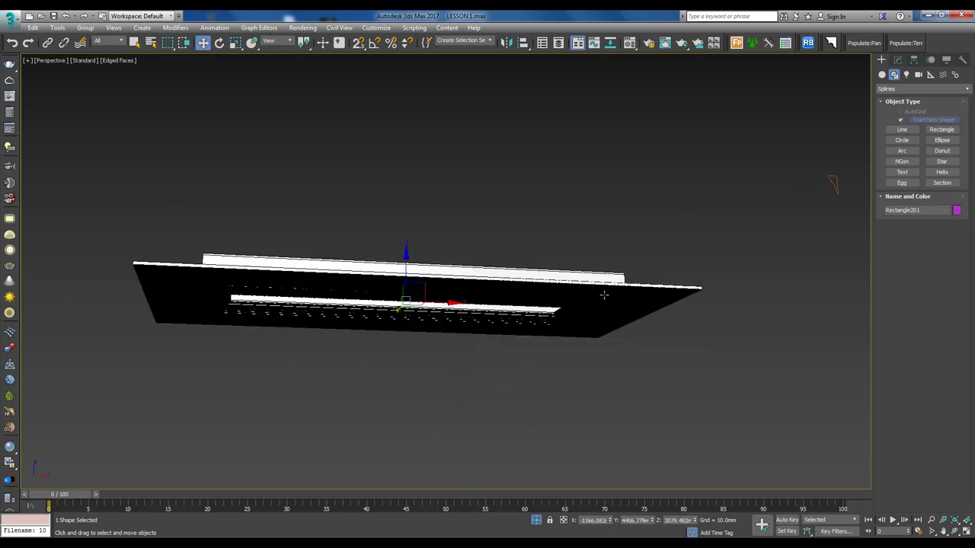
key("f")
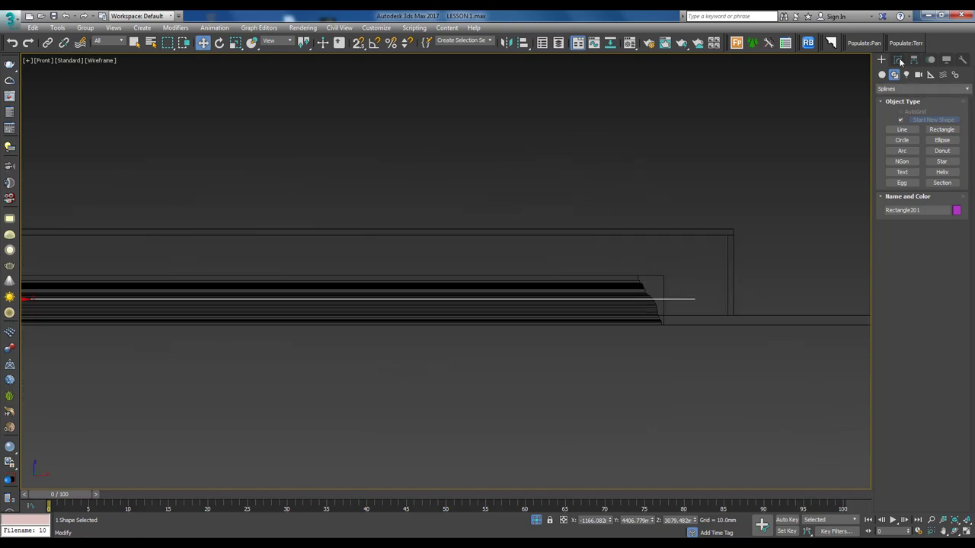
Make the rectangle render in viewport and renderer as a 30.734 mm radial tube.
left_click(899, 60)
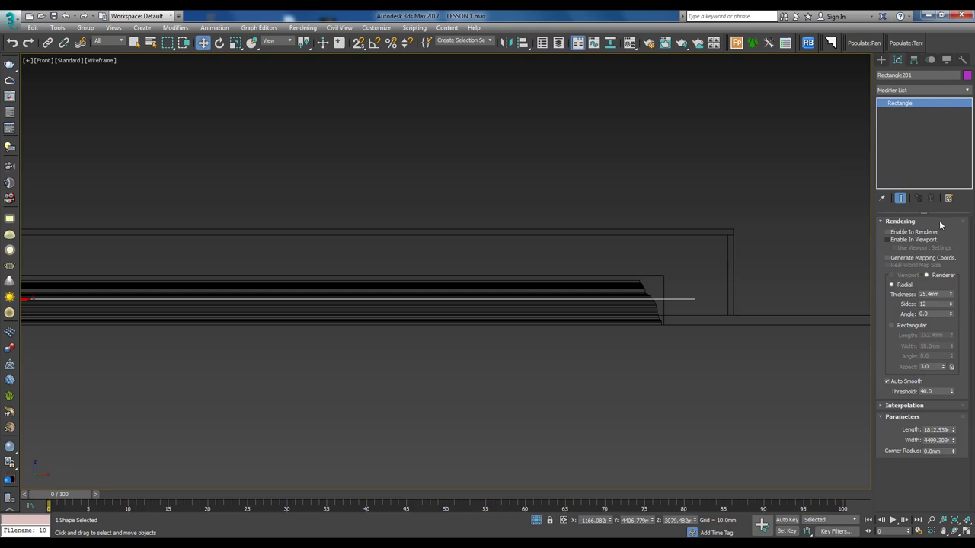
left_click(888, 233)
left_click(893, 241)
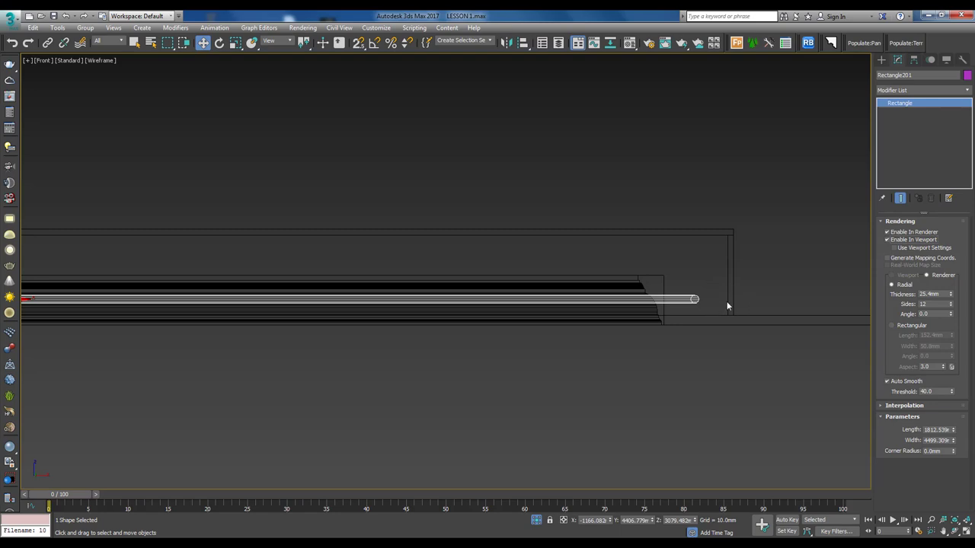
scroll(727, 306, "up", 3)
left_click_drag(949, 297, 950, 279)
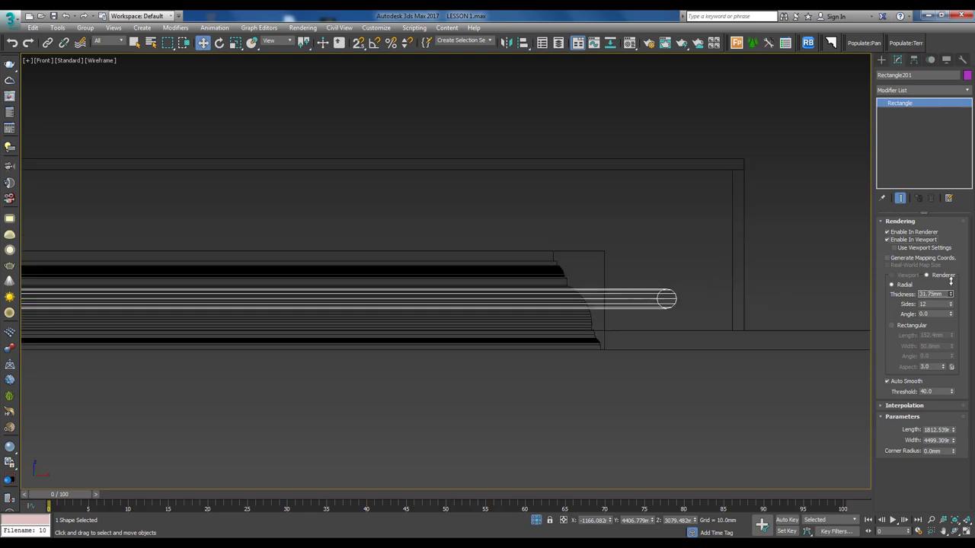
middle_click_drag(620, 302, 630, 324, "alt")
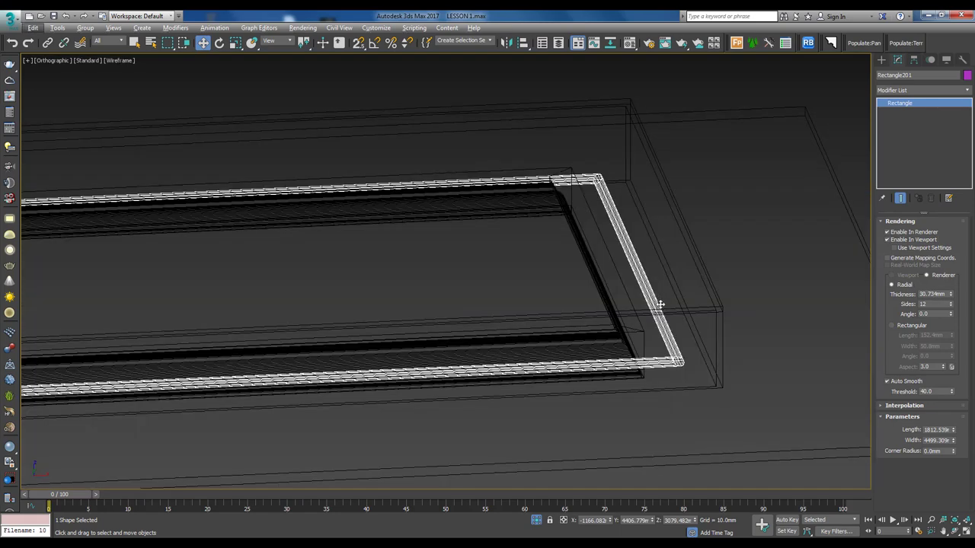
scroll(663, 327, "up", 2)
scroll(678, 342, "up", 2)
Convert the rectangle tube to an Editable Poly and inspect it from a low angle.
key("p")
key("z")
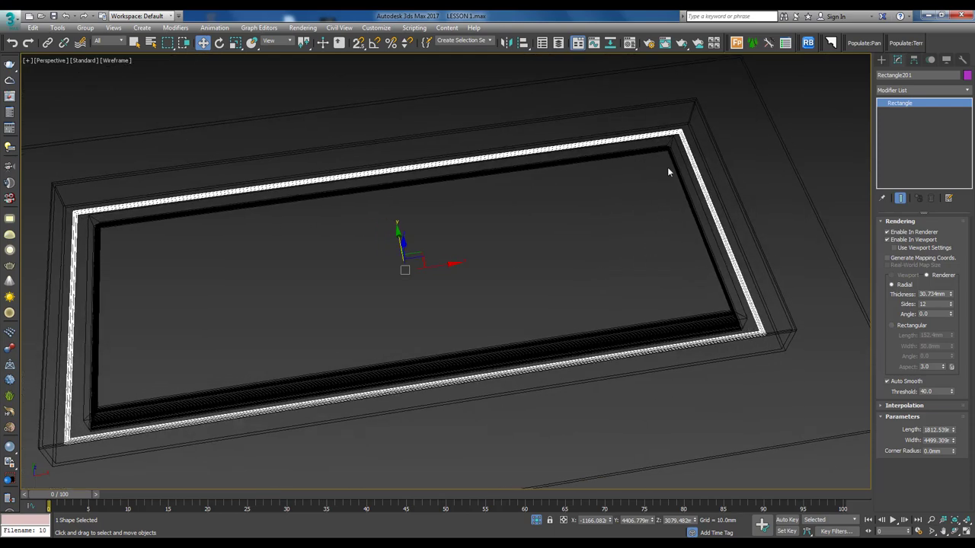
right_click(578, 283)
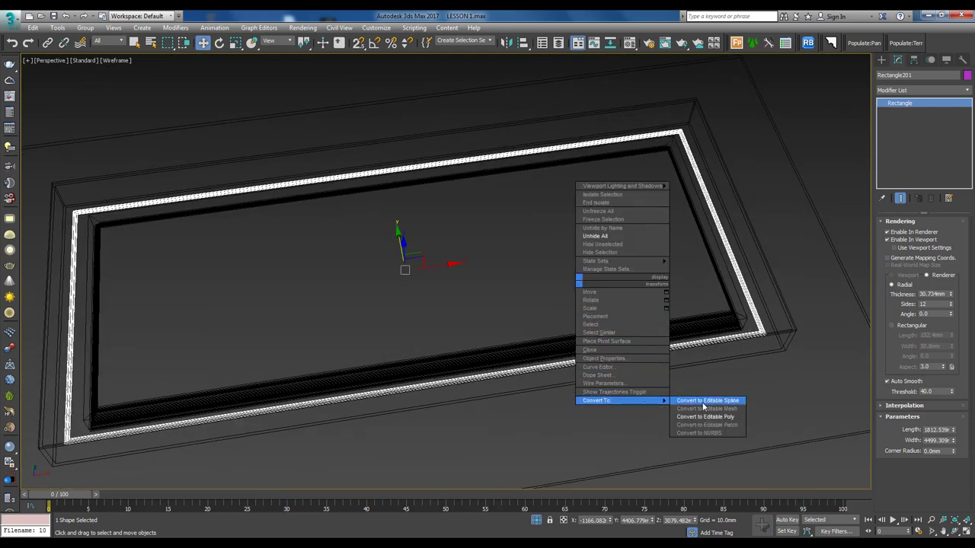
left_click(729, 418)
key("1")
mouse_move(727, 416)
middle_mouse_down("alt")
mouse_move(834, 318)
mouse_move(759, 322)
mouse_move(749, 299)
middle_mouse_up("alt")
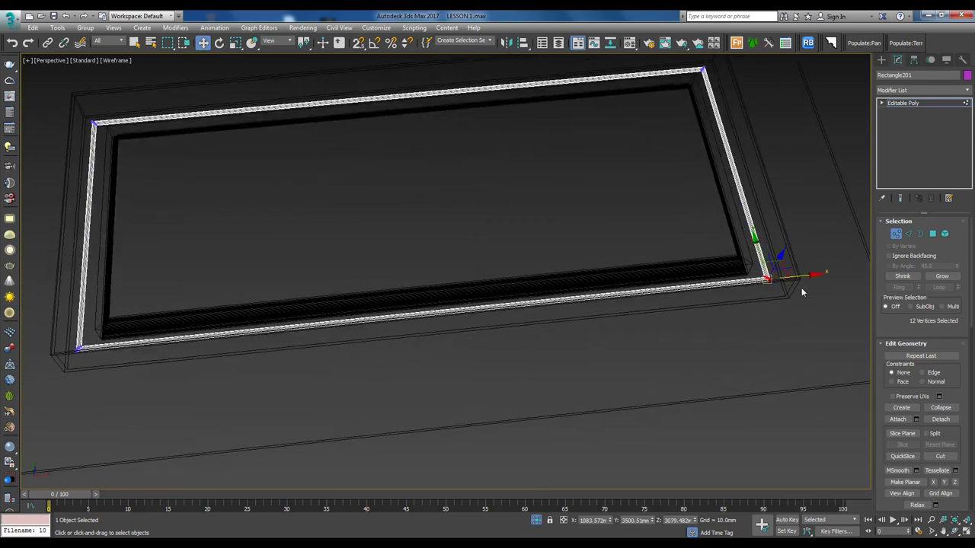
left_click(905, 103)
mouse_move(731, 282)
middle_mouse_down("alt")
mouse_move(707, 307)
mouse_move(714, 317)
mouse_move(740, 305)
mouse_move(736, 311)
mouse_move(701, 326)
middle_mouse_up("alt")
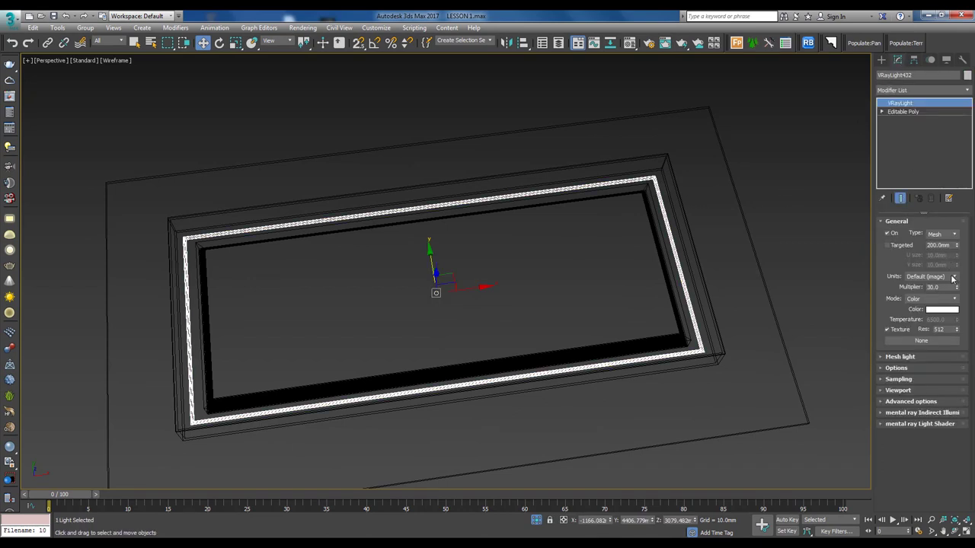
Set VRayLight432 to Radiant power (W), multiplier 150, and Temperature colour mode at 5000.
left_click(928, 281)
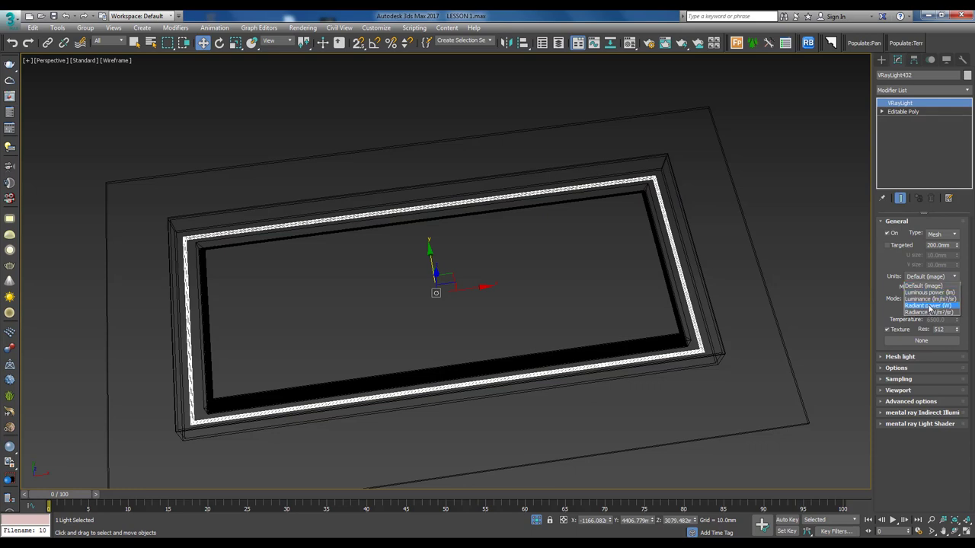
left_click(952, 307)
double_click(937, 287)
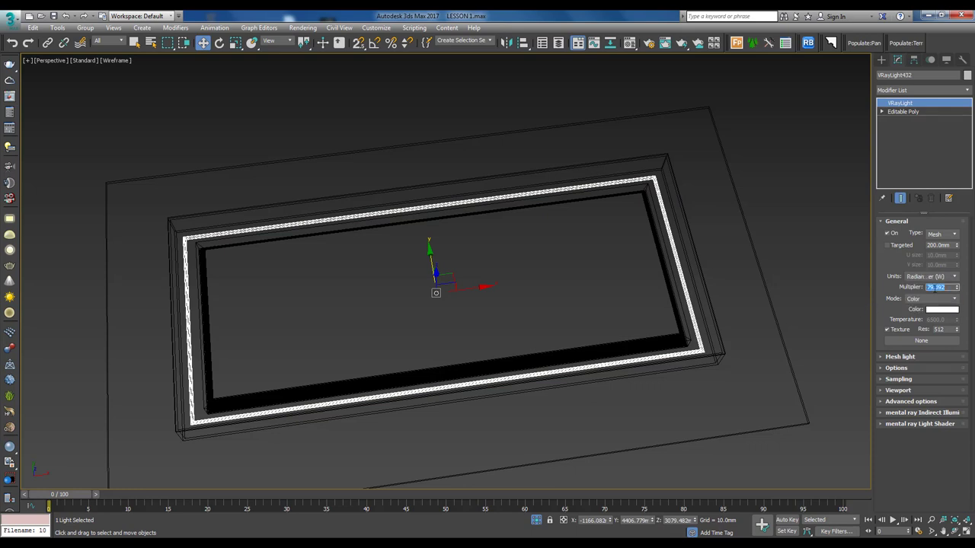
type("150")
left_click(930, 300)
left_click(928, 316)
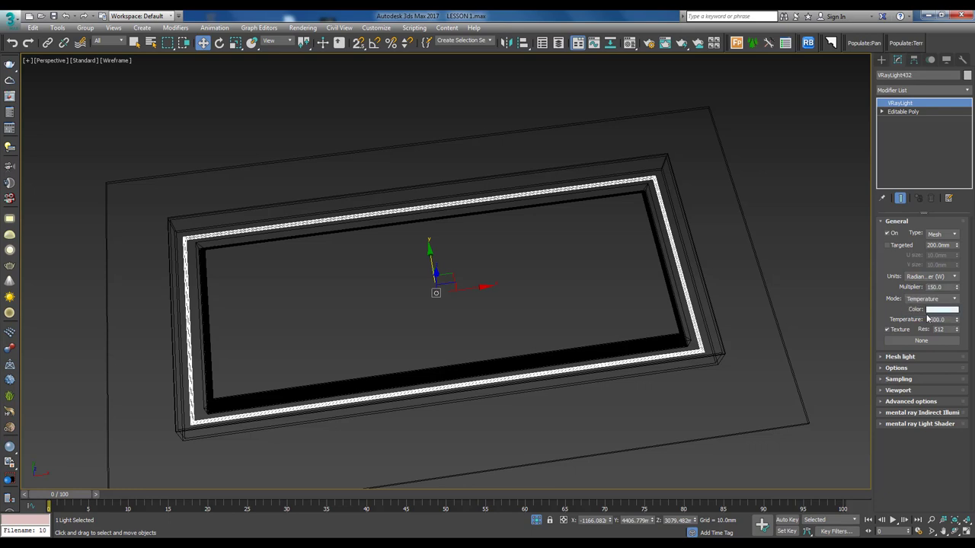
double_click(936, 320)
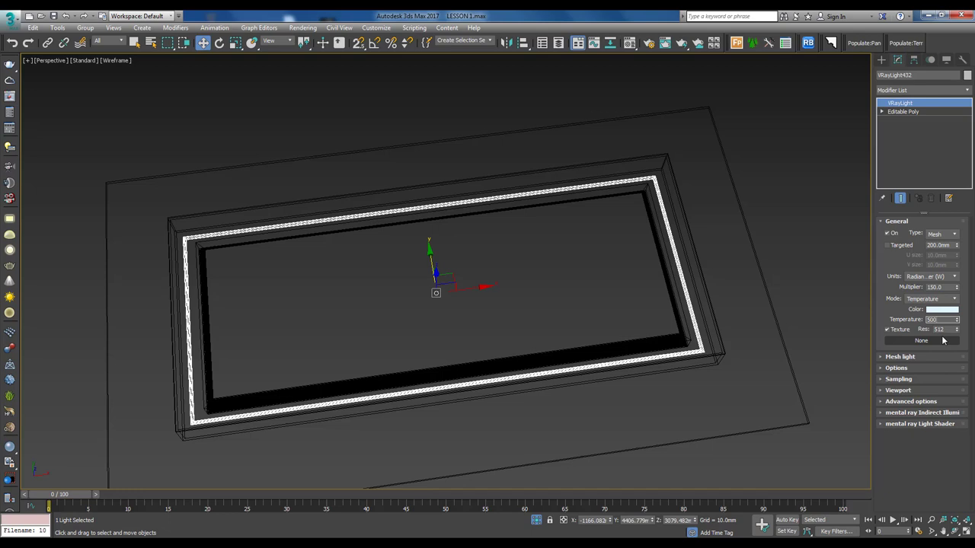
type("0.0")
Inspect the ceiling plate, frame and light strip in Front and Perspective views.
key("f")
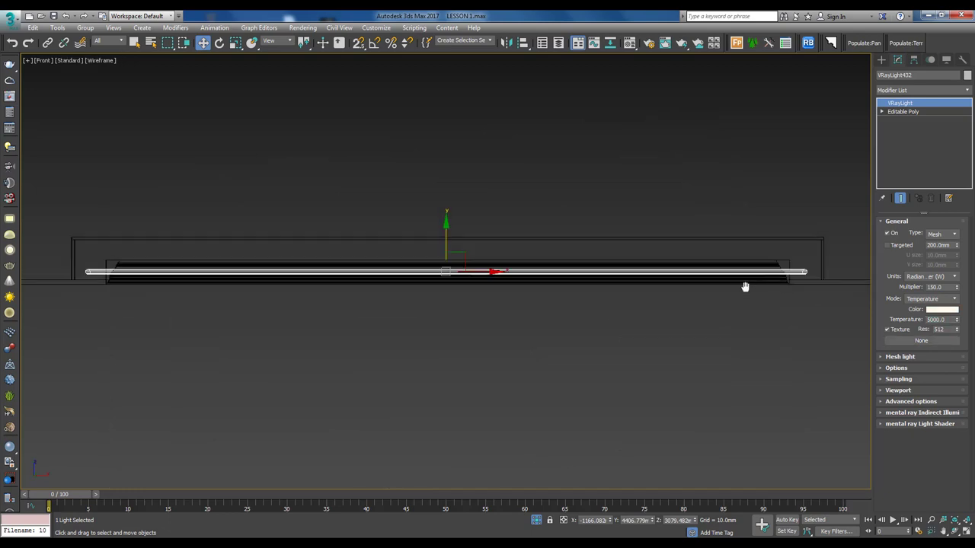
middle_click_drag(744, 285, 651, 288)
scroll(659, 288, "up", 3)
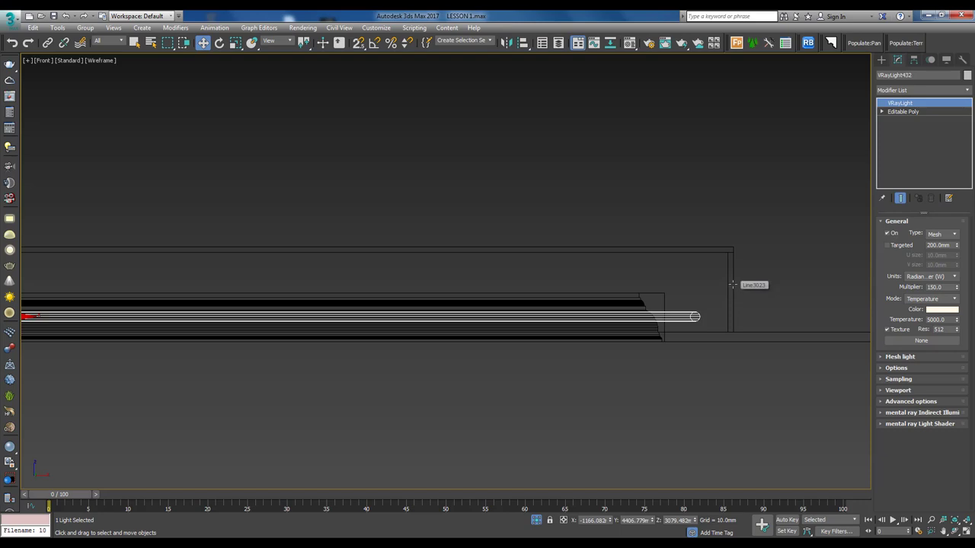
scroll(653, 346, "up", 3)
mouse_move(653, 346)
middle_mouse_down("alt")
mouse_move(651, 282)
mouse_move(657, 305)
mouse_move(631, 352)
mouse_move(746, 310)
mouse_move(653, 360)
middle_mouse_up("alt")
key("p")
middle_click_drag(606, 305, 640, 233, "alt")
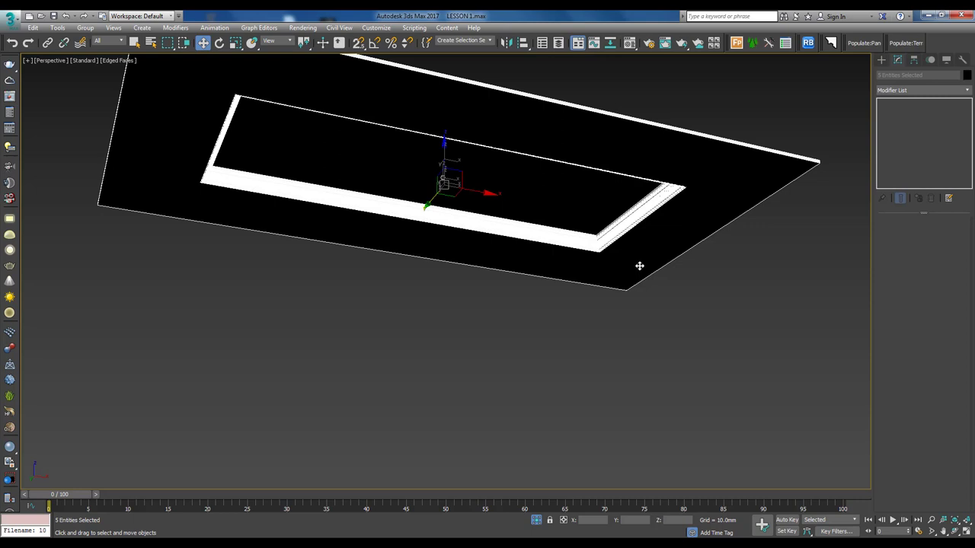
Group the selected ceiling pieces into a group named 'Ceiling'.
mouse_move(639, 266)
middle_mouse_down("alt")
mouse_move(629, 274)
mouse_move(551, 255)
mouse_move(615, 205)
middle_mouse_up("alt")
key("F3")
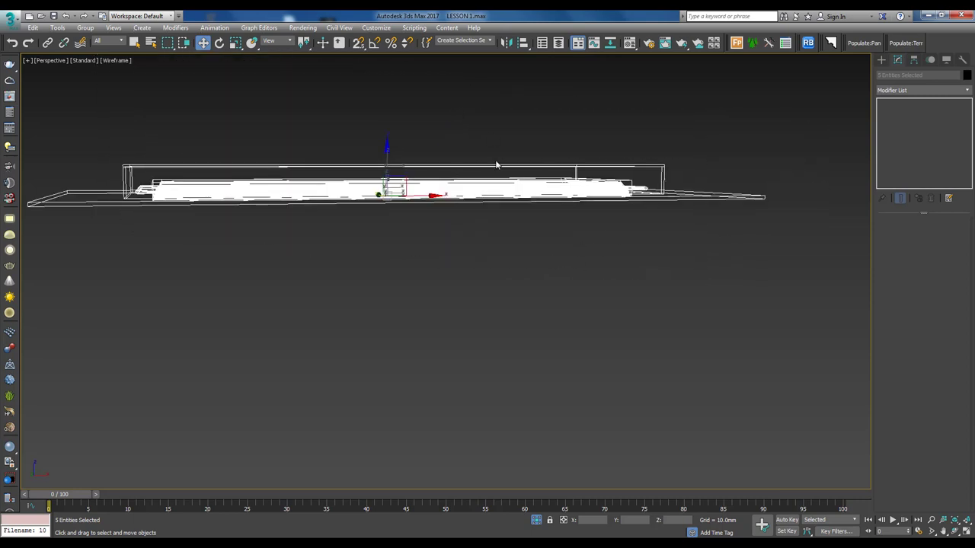
middle_click_drag(496, 165, 414, 165, "alt")
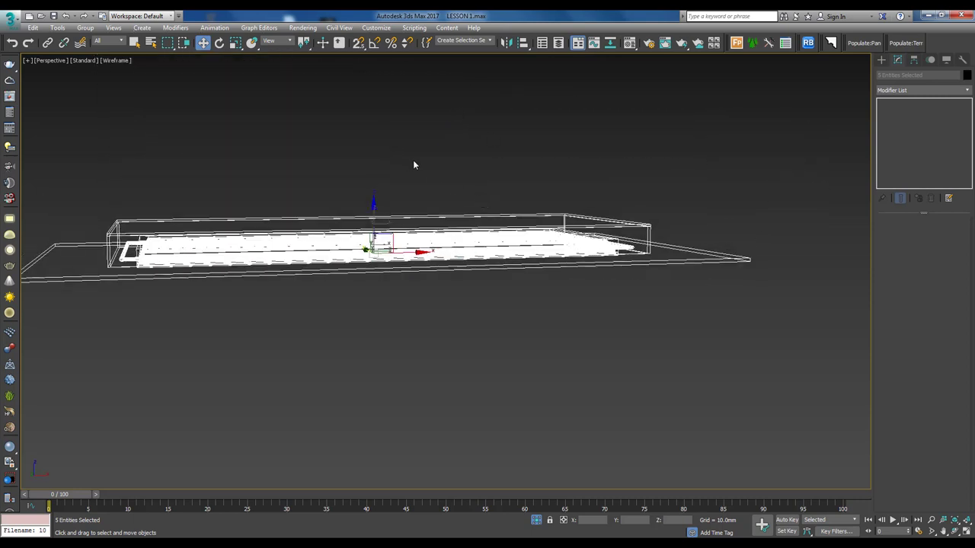
left_click(81, 28)
left_click(97, 36)
type("Ceiling")
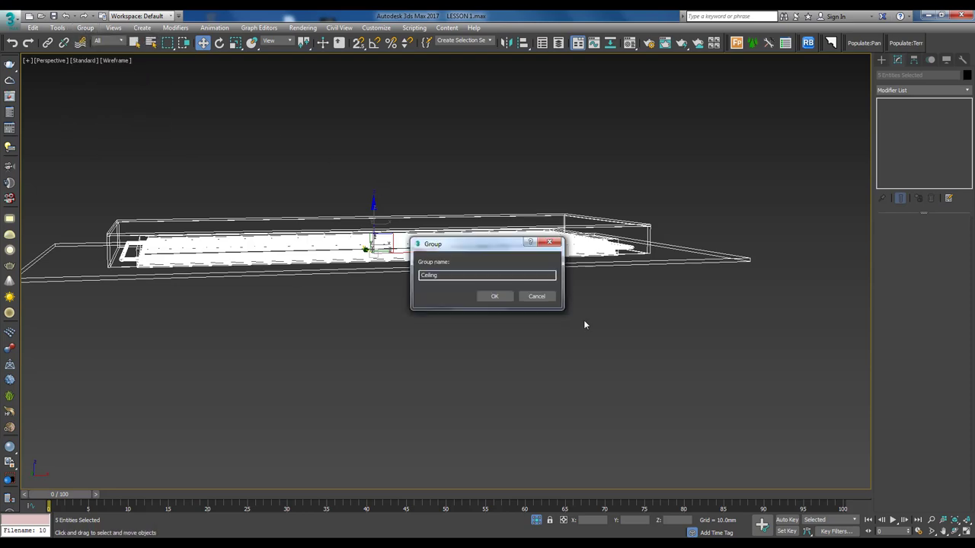
key("Return")
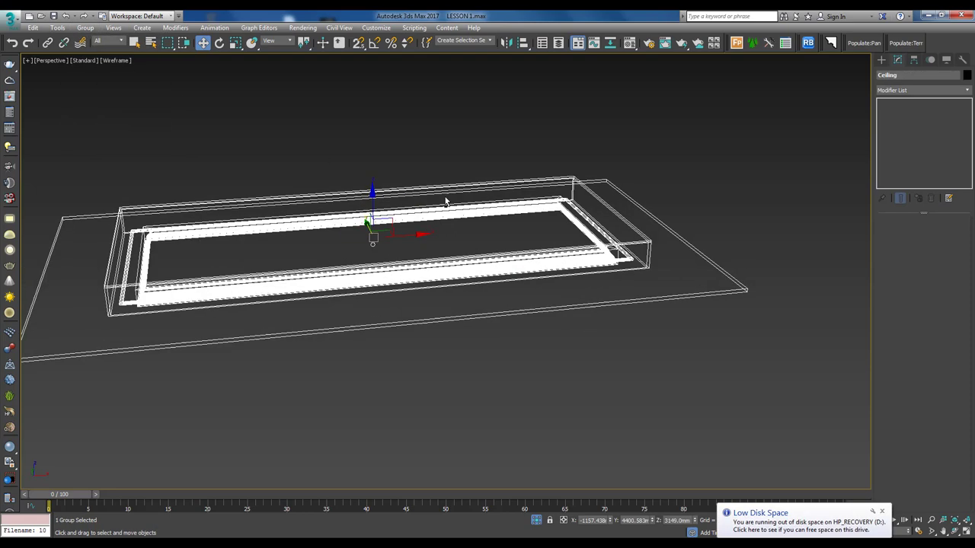
Check the Ceiling group, then show the scene from Top view in wireframe.
mouse_move(584, 322)
middle_mouse_down("alt")
mouse_move(360, 134)
mouse_move(403, 260)
middle_mouse_up("alt")
key("F3")
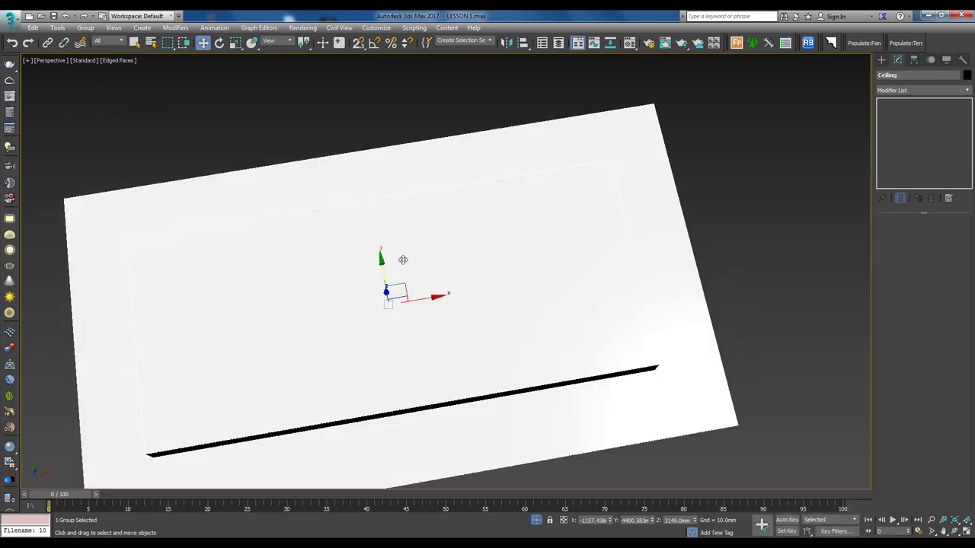
key("t")
key("F3")
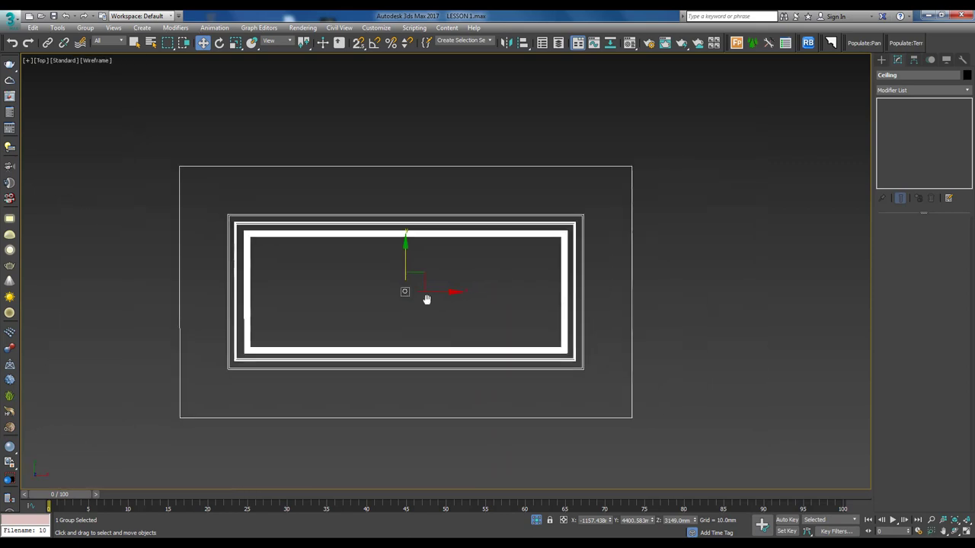
scroll(565, 487, "down", 2)
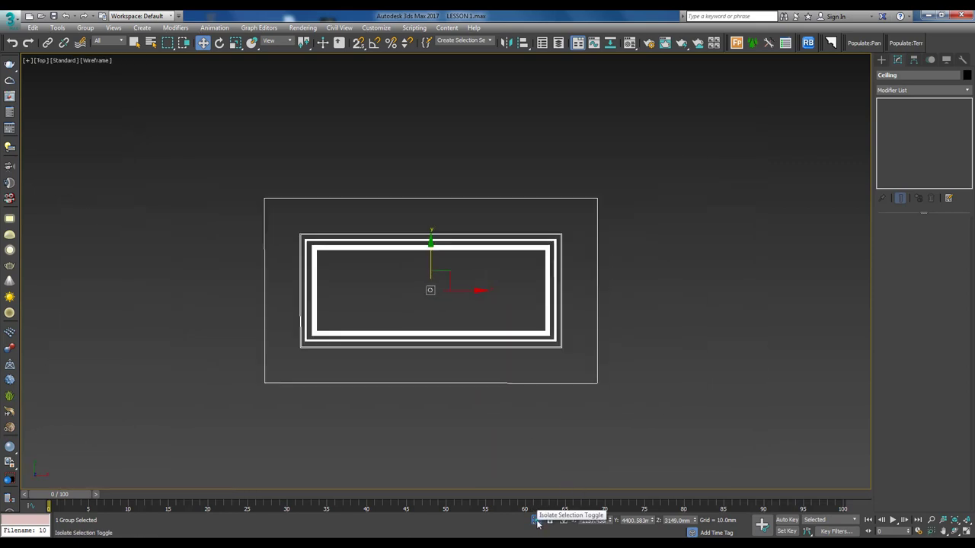
Unhide all objects and frame a perspective close-up of the ceiling from camera Dining_002.
left_click(537, 524)
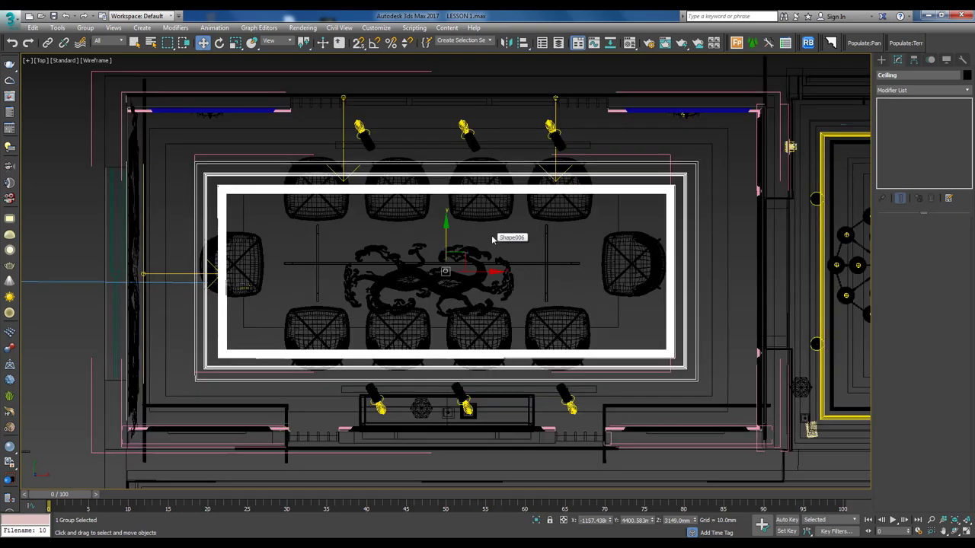
key("c")
double_click(494, 239)
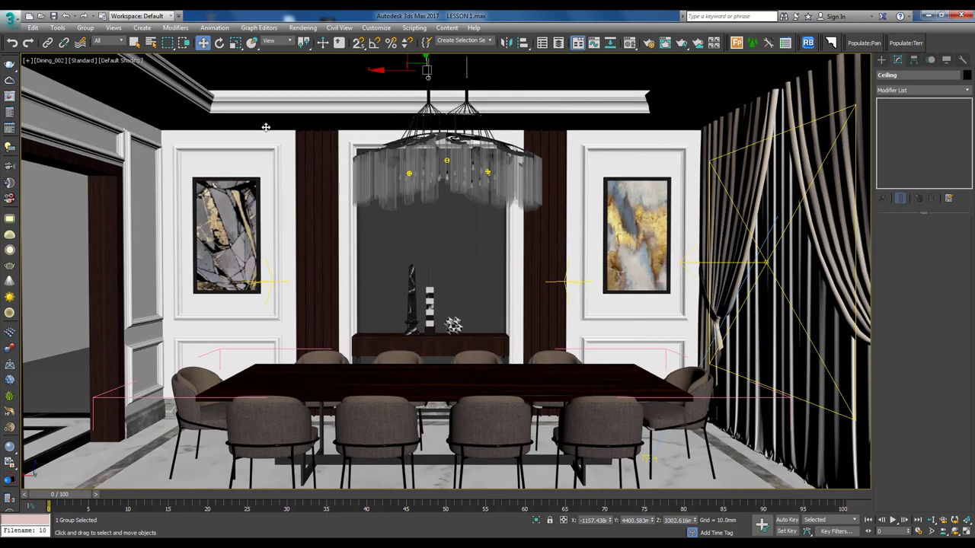
key("t")
middle_click_drag(427, 252, 499, 204, "alt")
key("p")
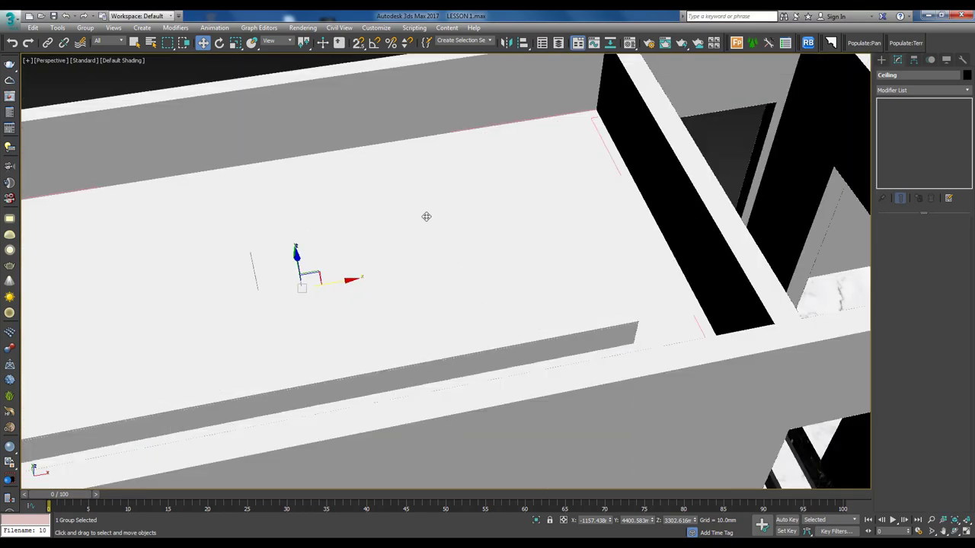
scroll(546, 200, "down", 3)
mouse_move(499, 228)
middle_mouse_down("alt")
mouse_move(497, 239)
mouse_move(516, 137)
mouse_move(573, 215)
mouse_move(481, 196)
mouse_move(465, 228)
middle_mouse_up("alt")
Isolate the ceiling, open the Ceiling group, and start copying the cove trim outline.
key("alt+q")
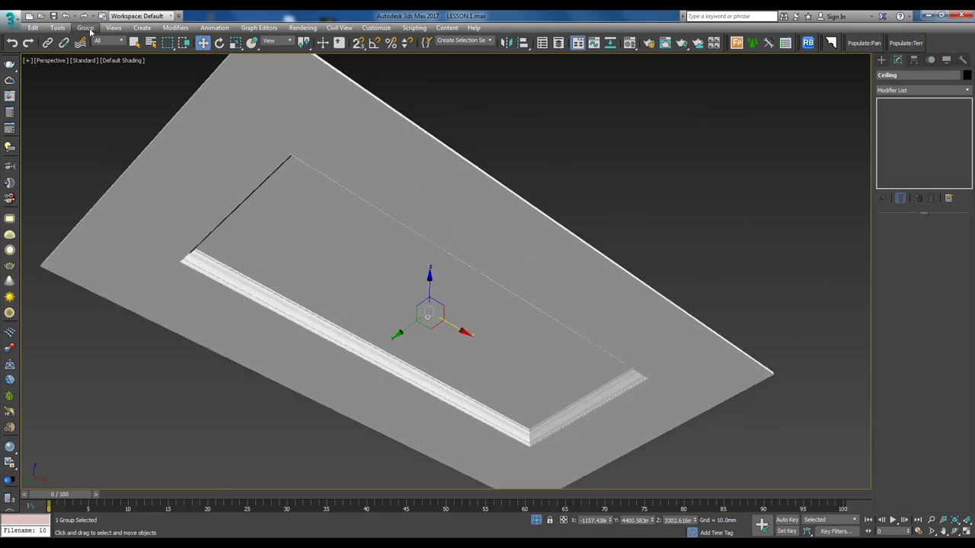
left_click(85, 27)
left_click(95, 67)
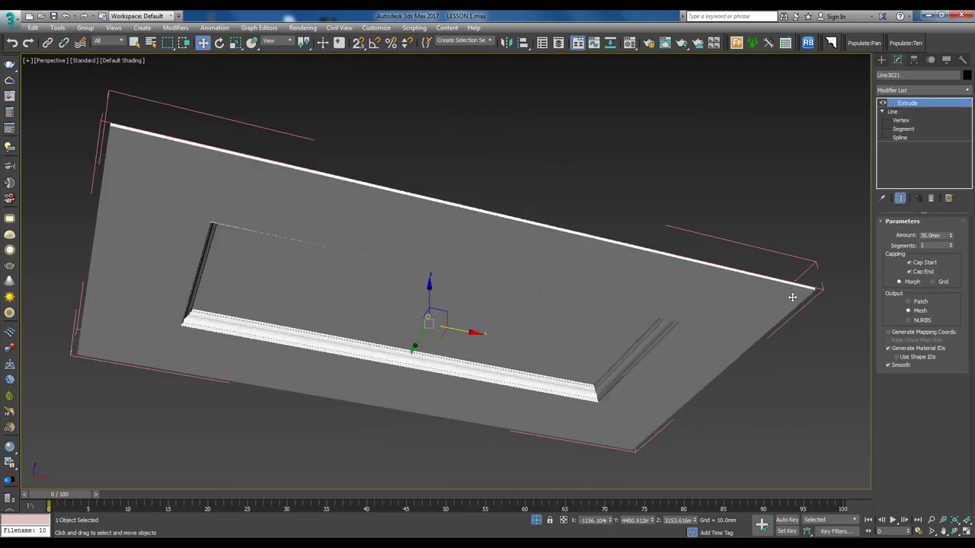
key("F4")
middle_click_drag(724, 285, 708, 223, "alt")
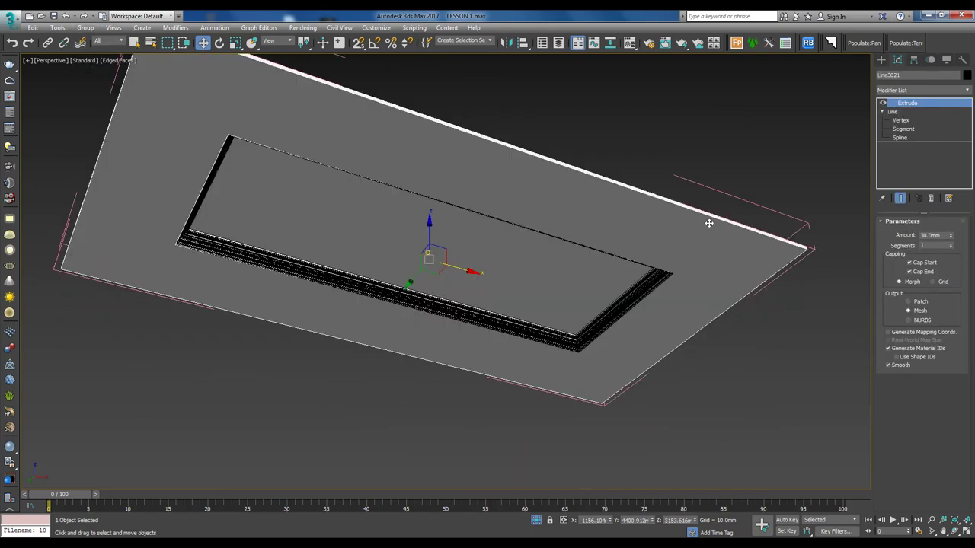
key("ctrl+v")
key("Return")
Copy the trim outline as Line3025 and delete its Extrude modifier.
key("ctrl+v")
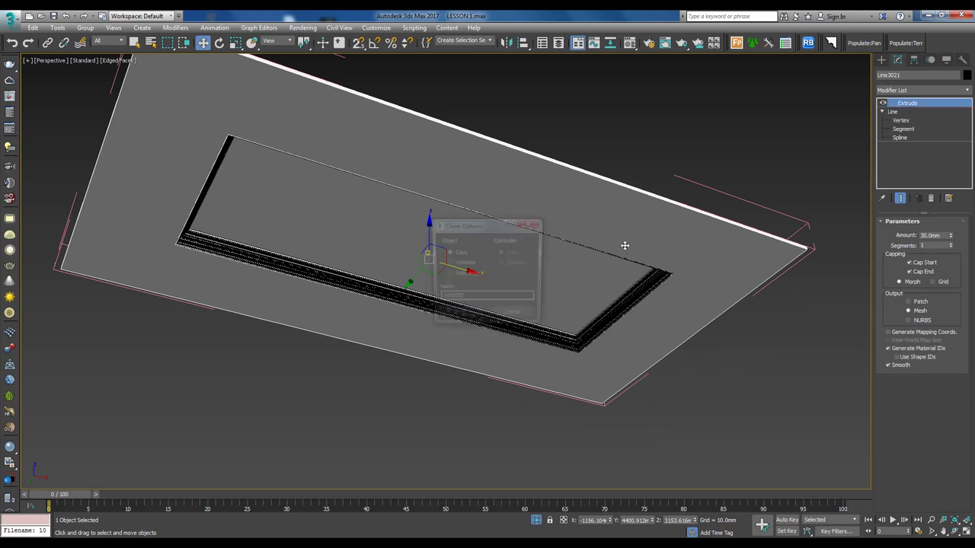
key("Return")
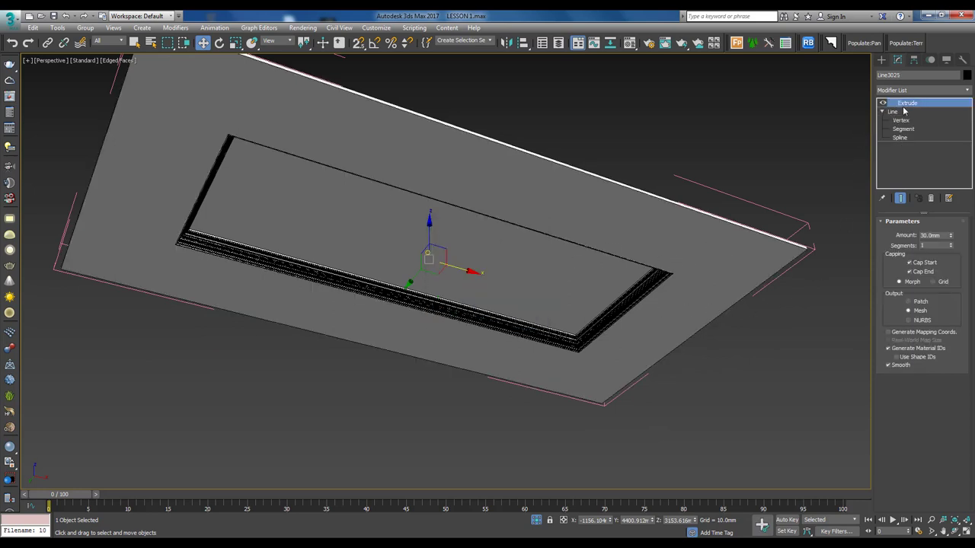
left_click(932, 199)
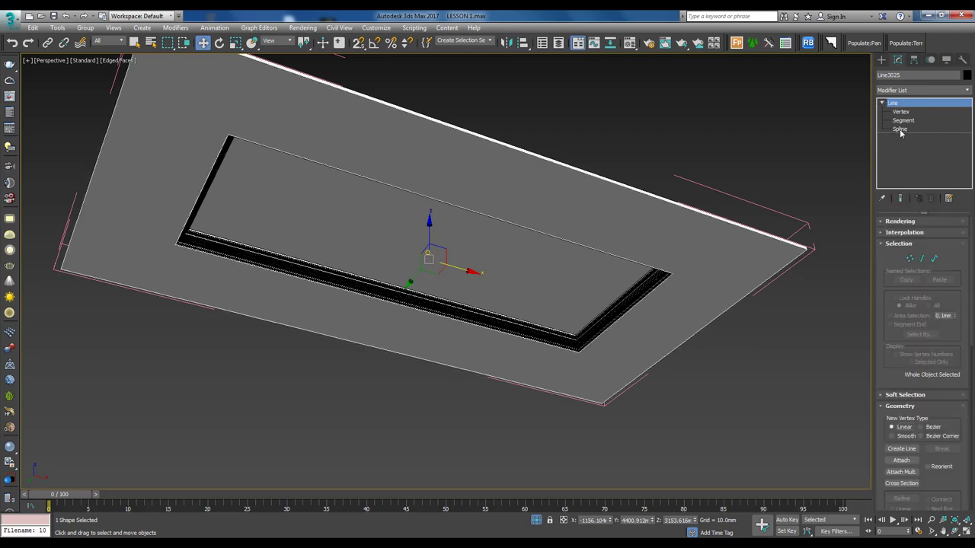
left_click(900, 128)
Remove the inner spline loop from Line3025 and return to Line level.
middle_click_drag(832, 211, 734, 228)
key("F3")
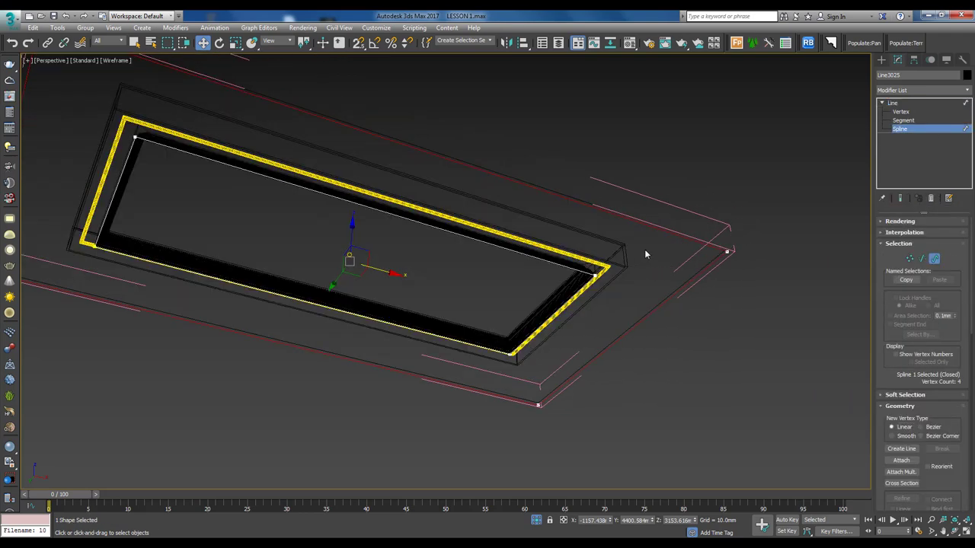
scroll(603, 284, "up", 3)
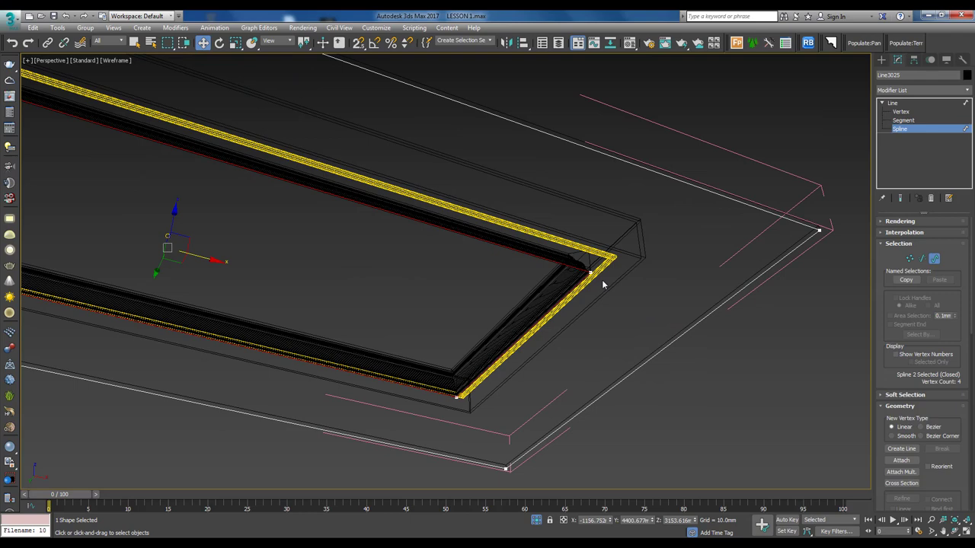
left_click(508, 300)
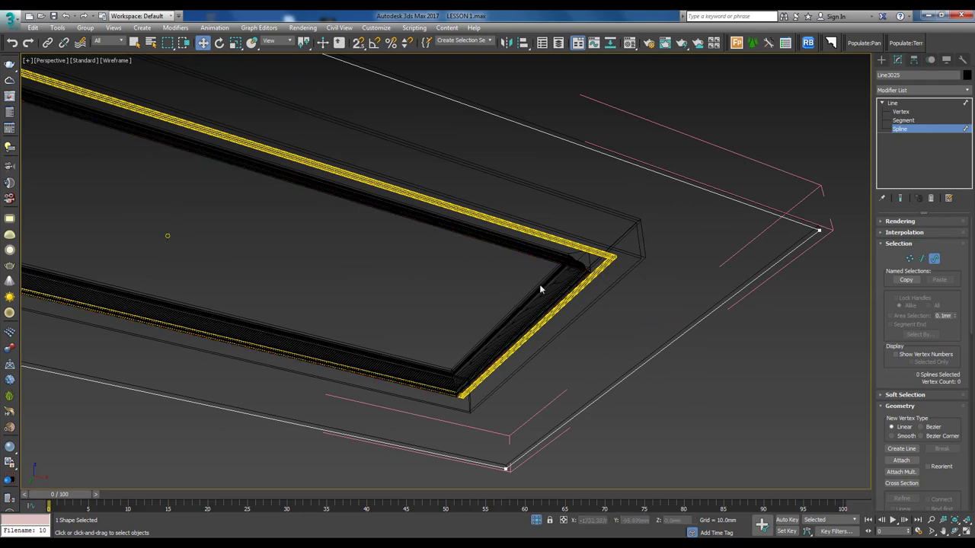
left_click(892, 103)
key("t")
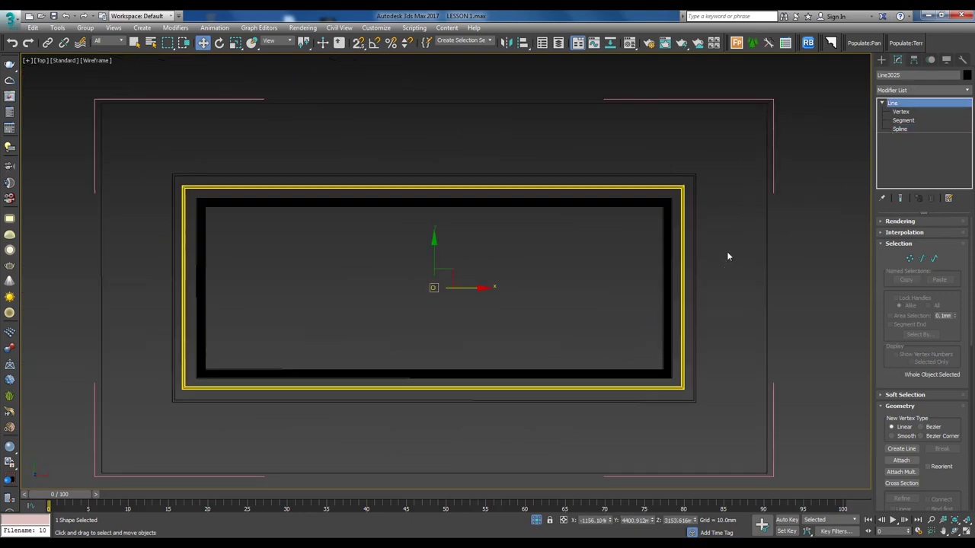
key("f")
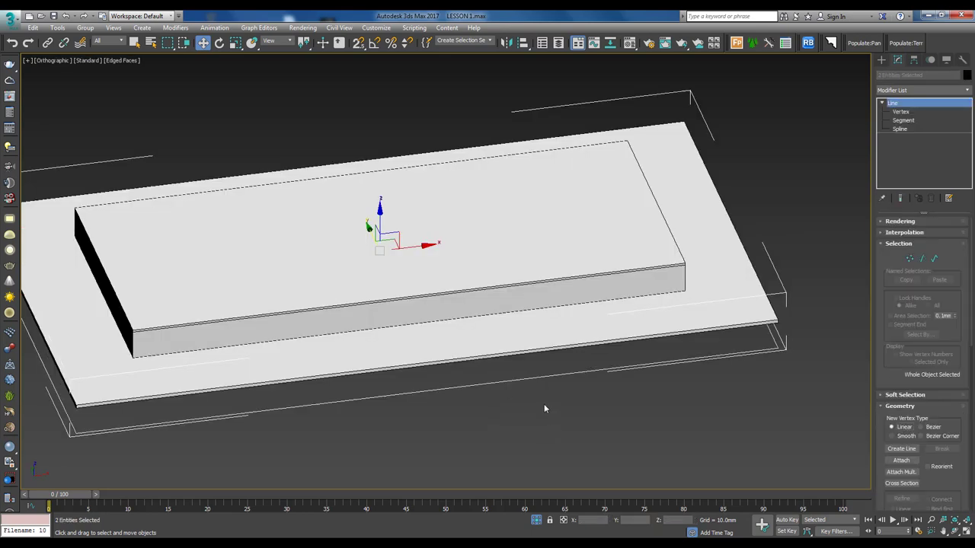
Select Line3025 and detach it from the Ceiling group.
key("p")
left_click(297, 392)
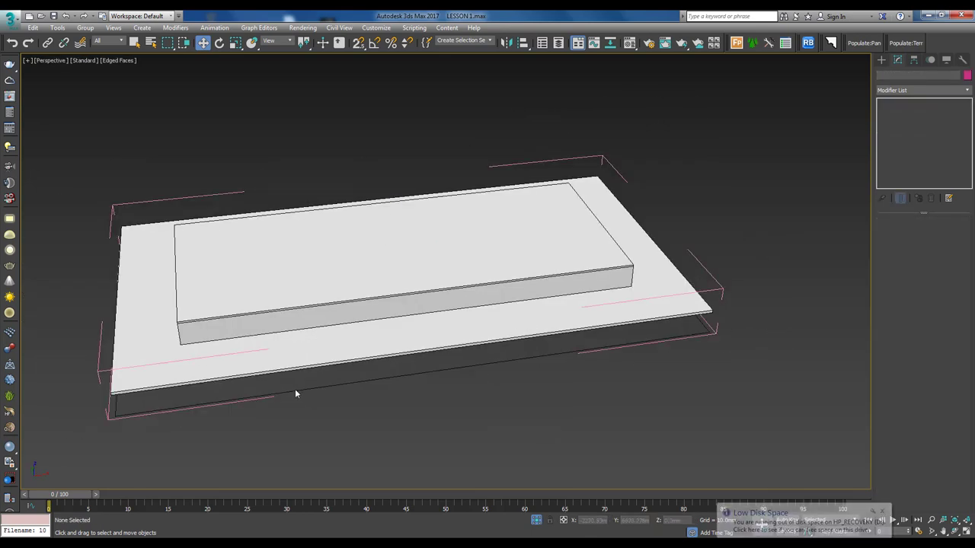
left_click(296, 392)
left_click(197, 440)
left_click_drag(197, 440, 137, 336)
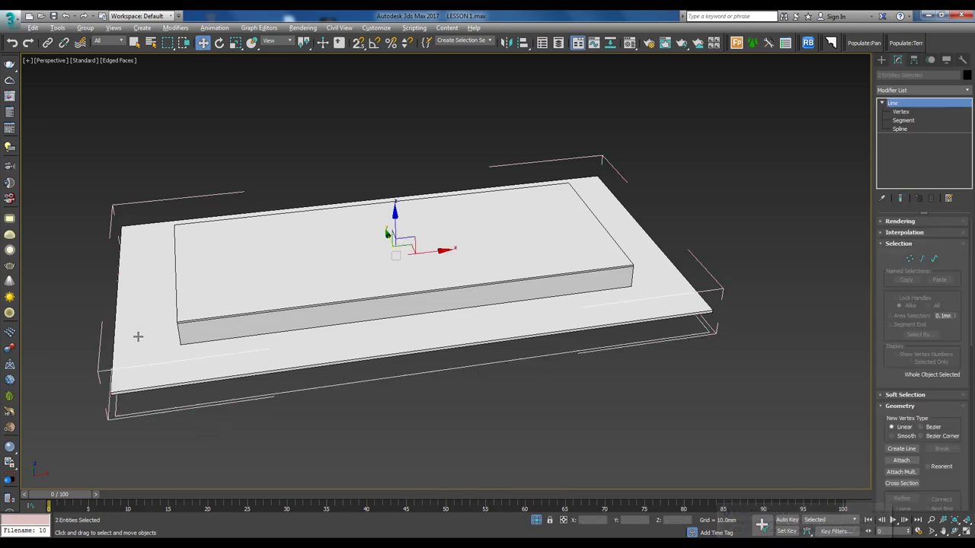
left_click(195, 216)
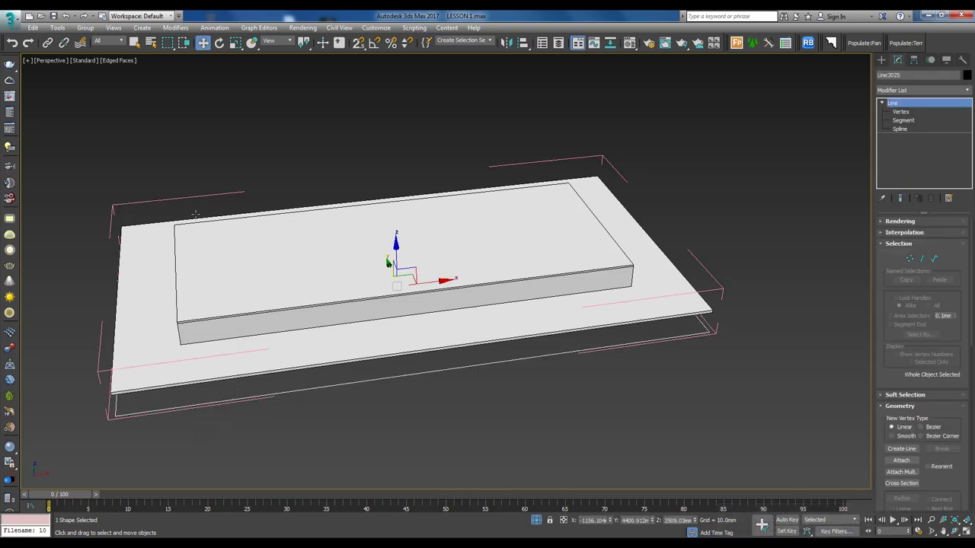
left_click(85, 28)
left_click(102, 115)
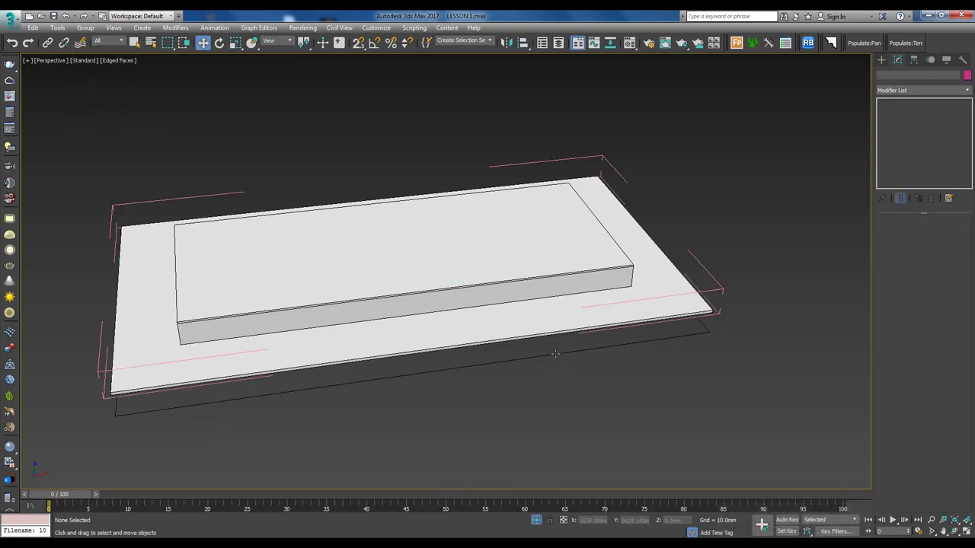
Close the Ceiling group again and select the outer ceiling outline in Front view.
left_click(555, 351)
mouse_move(555, 350)
middle_mouse_down("alt")
mouse_move(622, 321)
mouse_move(452, 170)
middle_mouse_up("alt")
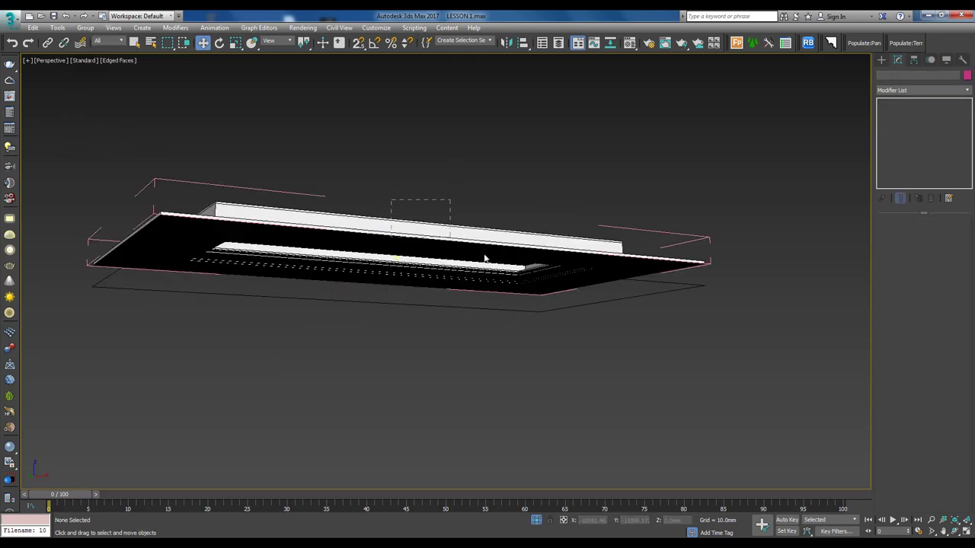
scroll(299, 211, "up", 5)
scroll(300, 212, "down", 5)
left_click(85, 28)
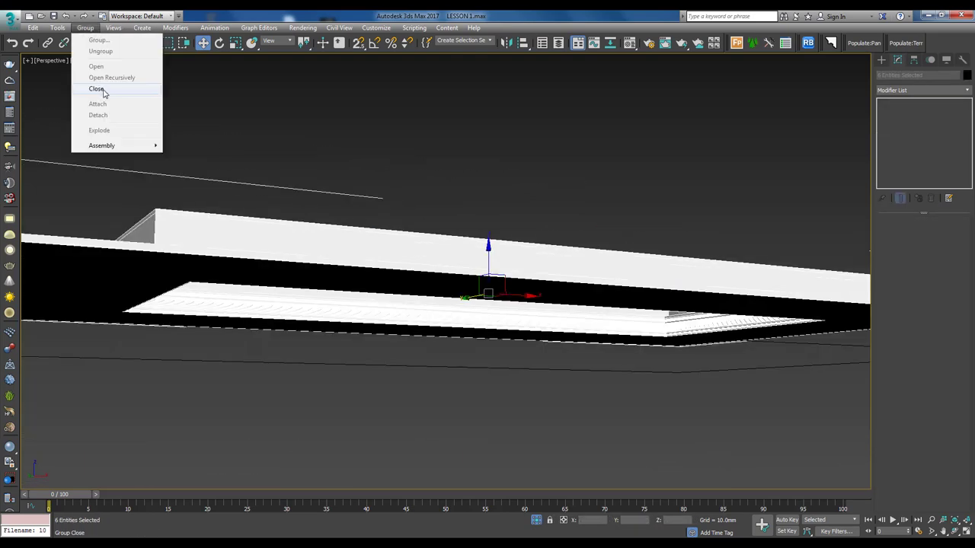
left_click(105, 92)
middle_click_drag(463, 217, 601, 308, "alt")
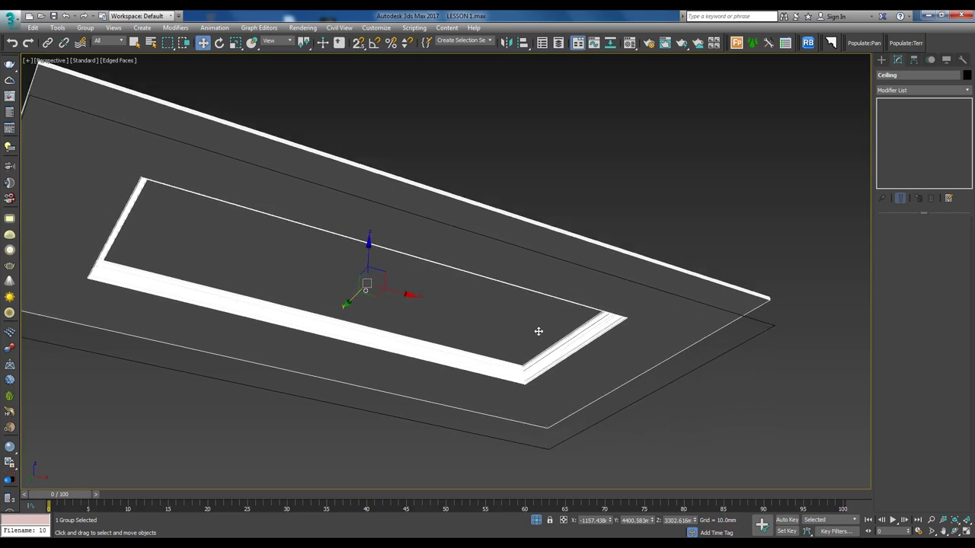
left_click(785, 381)
left_click(764, 316)
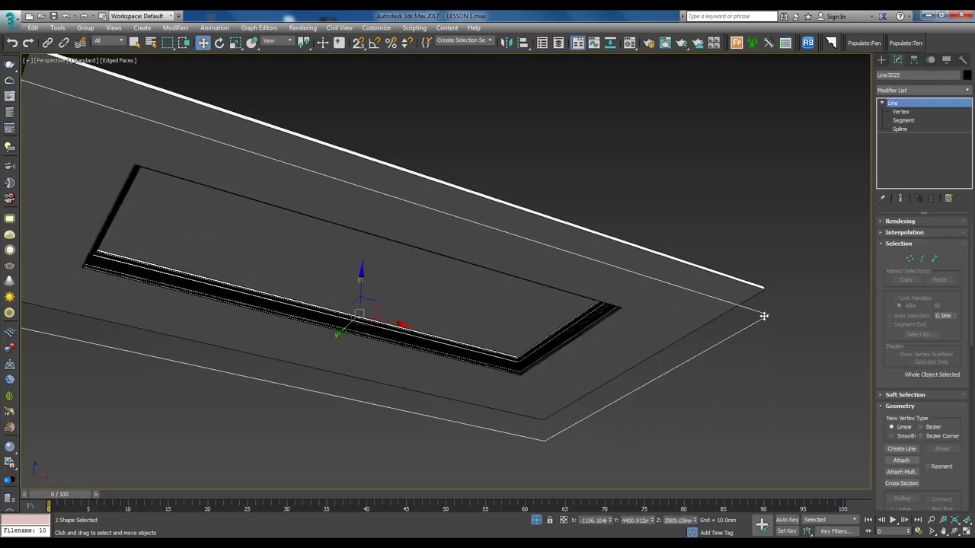
middle_click_drag(713, 336, 773, 332, "alt")
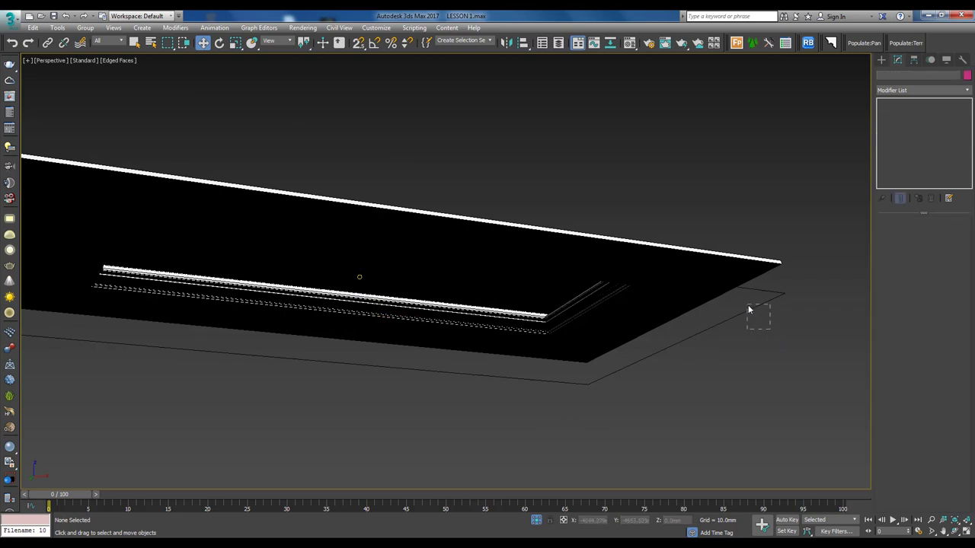
key("f")
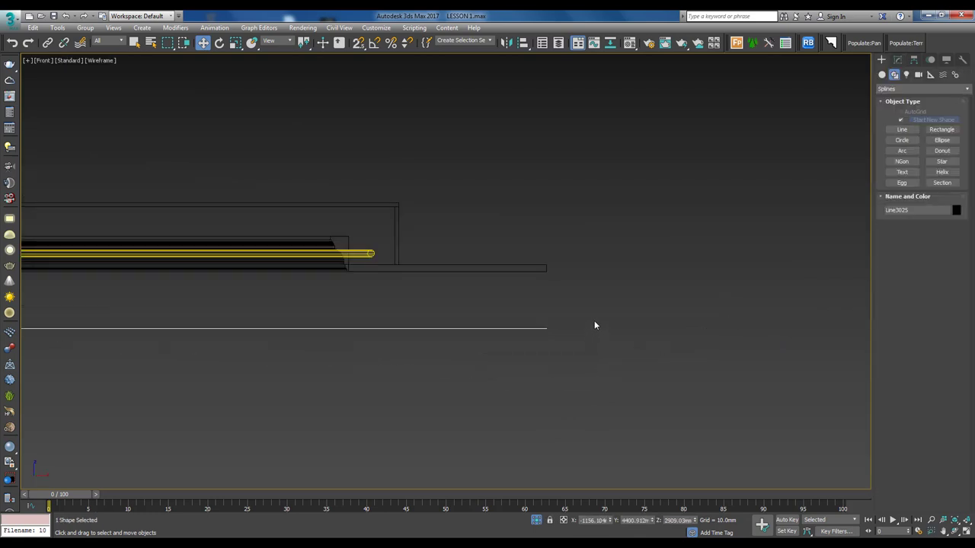
Draw a closed, stepped L-shaped profile spline, Line3026, beside the ceiling edge.
left_click(902, 130)
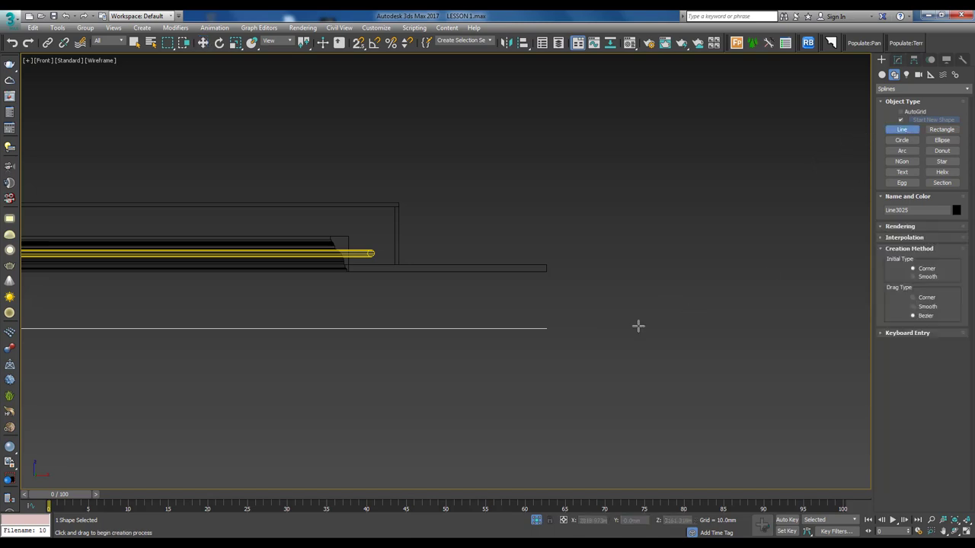
scroll(564, 335, "up", 2)
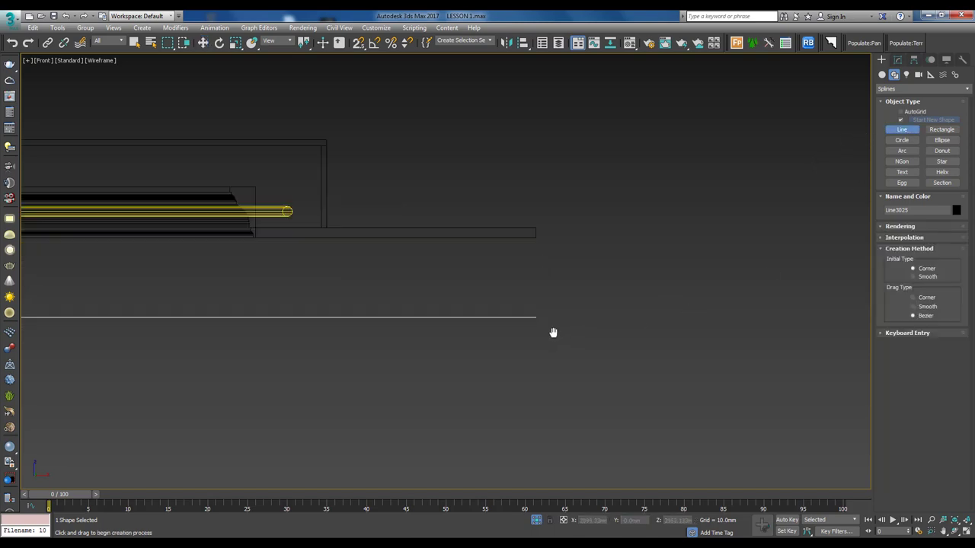
left_click(563, 240)
left_click(563, 265)
left_click(589, 265)
left_click(589, 287)
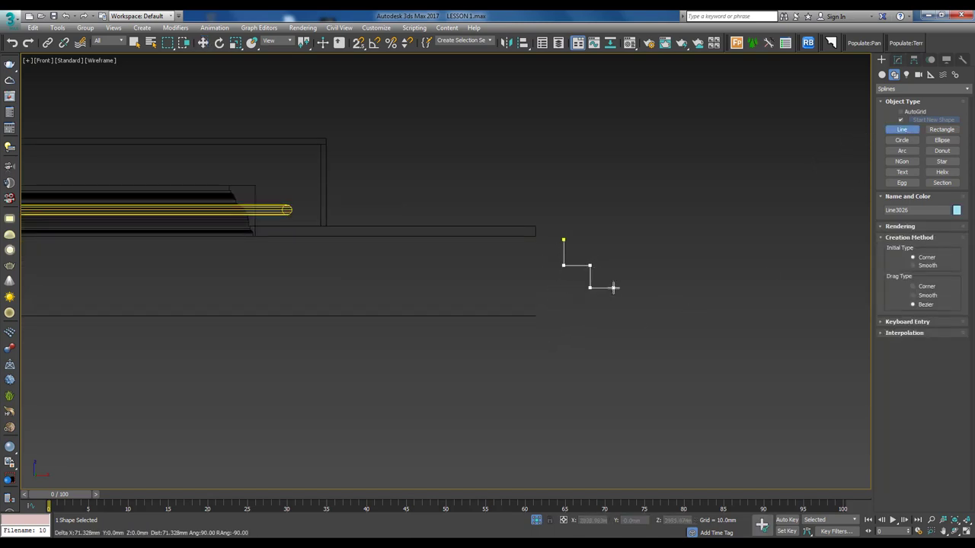
left_click(616, 287)
left_click(616, 311)
left_click(629, 310)
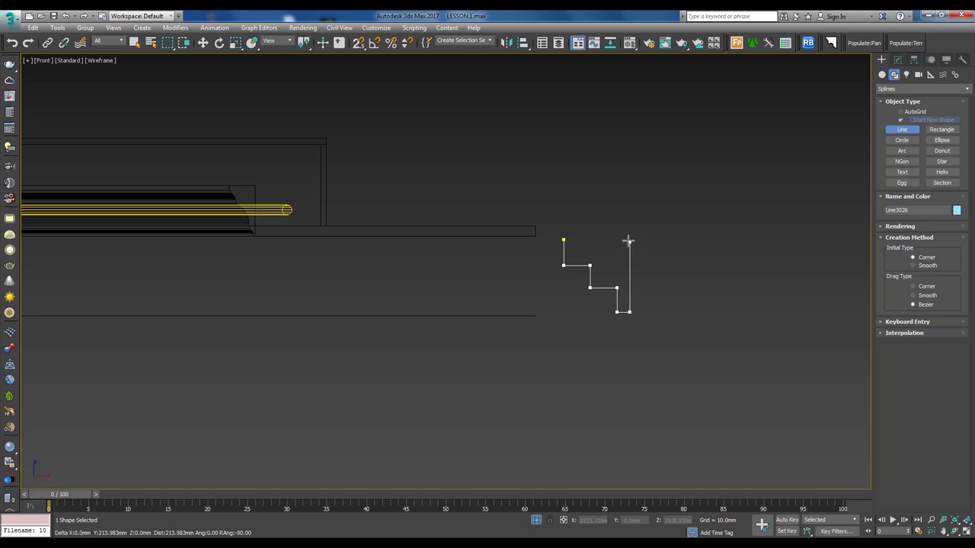
left_click(629, 239)
left_click(564, 240)
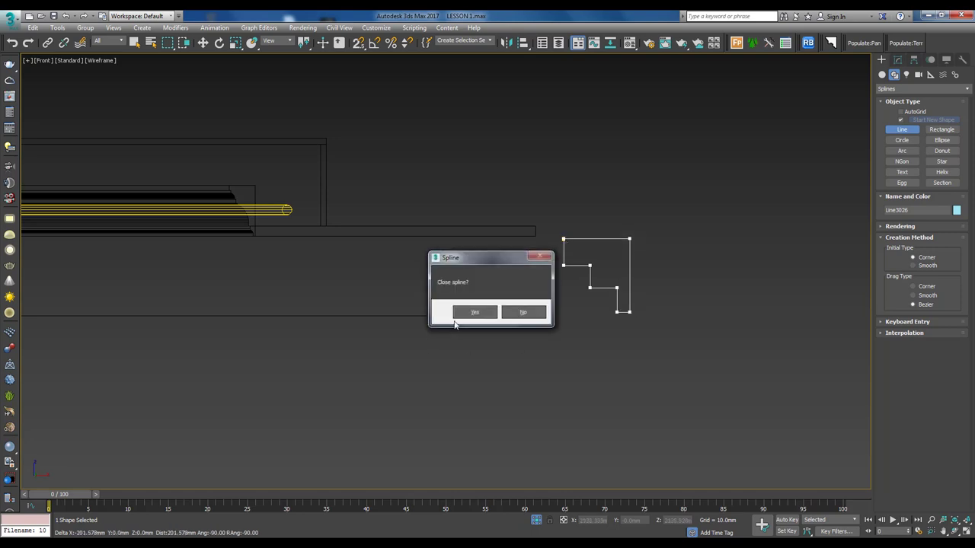
left_click(470, 312)
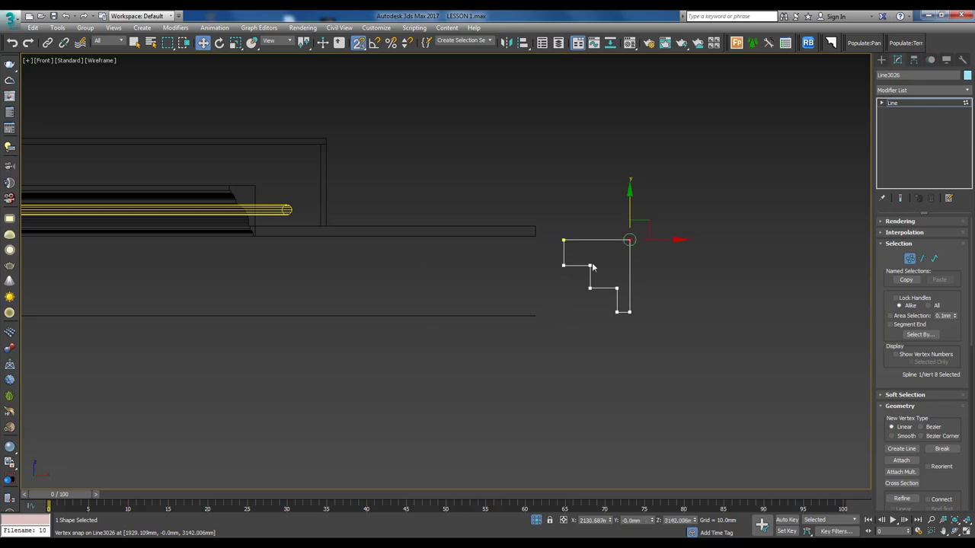
Deselect the profile and reselect the outer ceiling line.
middle_click_drag(458, 298, 396, 292)
left_click(396, 291)
middle_click_drag(414, 330, 422, 353)
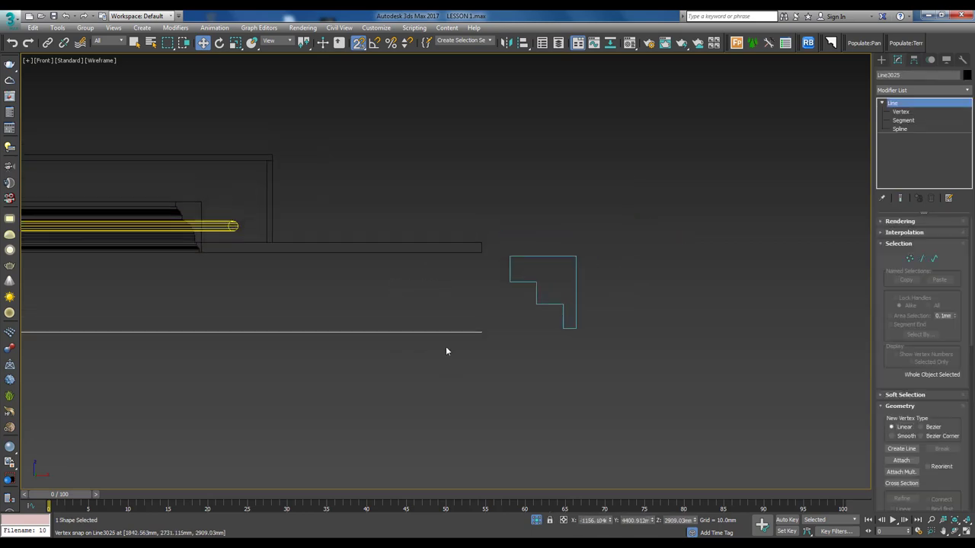
Add a Sweep modifier to the outer ceiling line using Line3026 as a custom section.
left_click(908, 89)
type("sw")
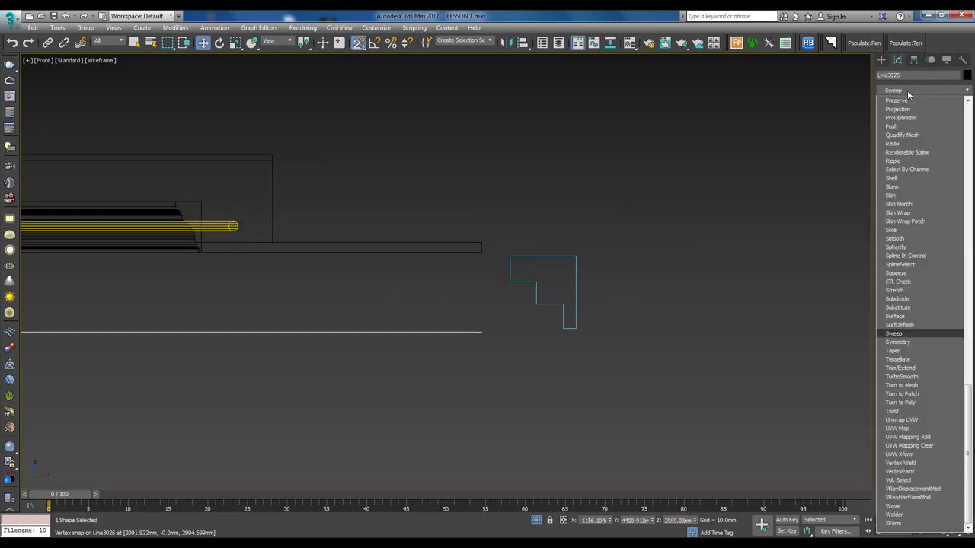
key("Return")
left_click(908, 277)
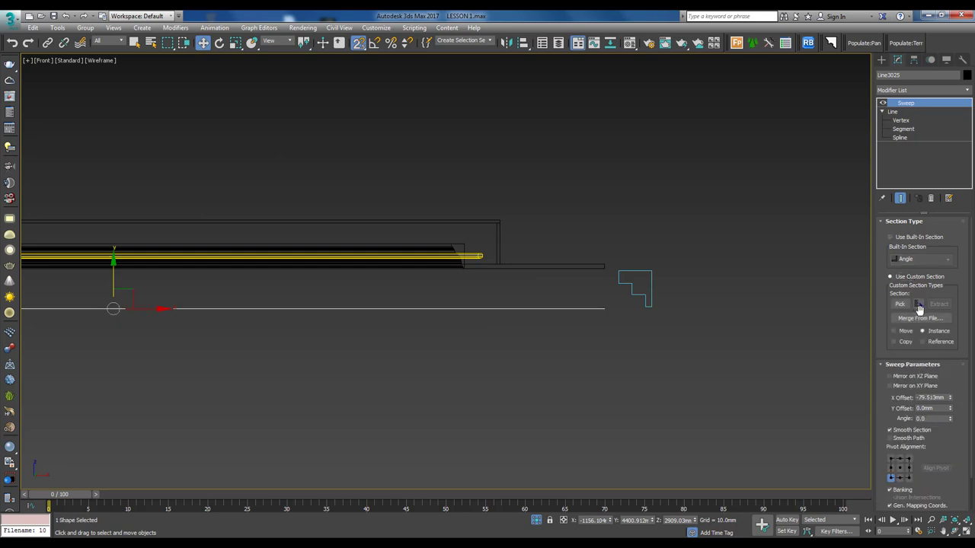
left_click(900, 304)
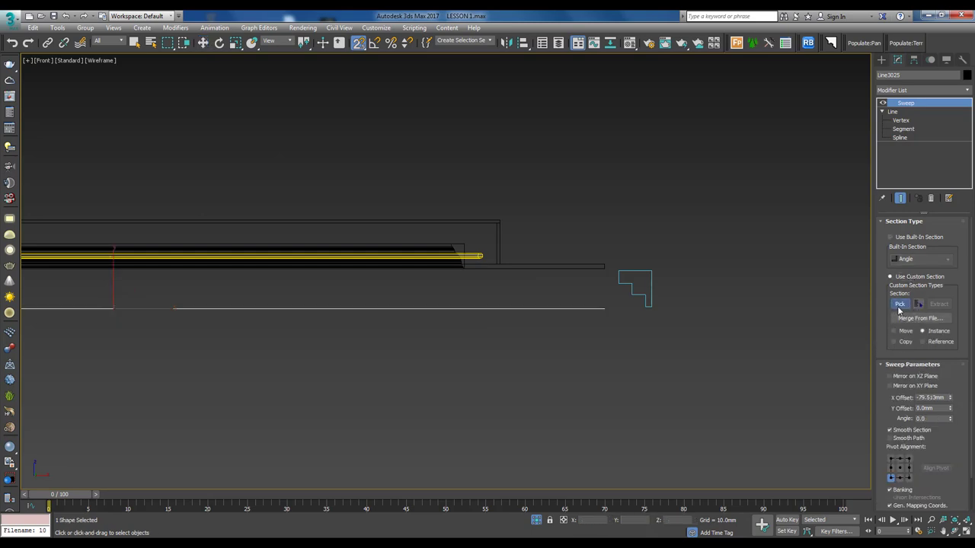
left_click(624, 283)
middle_click_drag(648, 305, 716, 281)
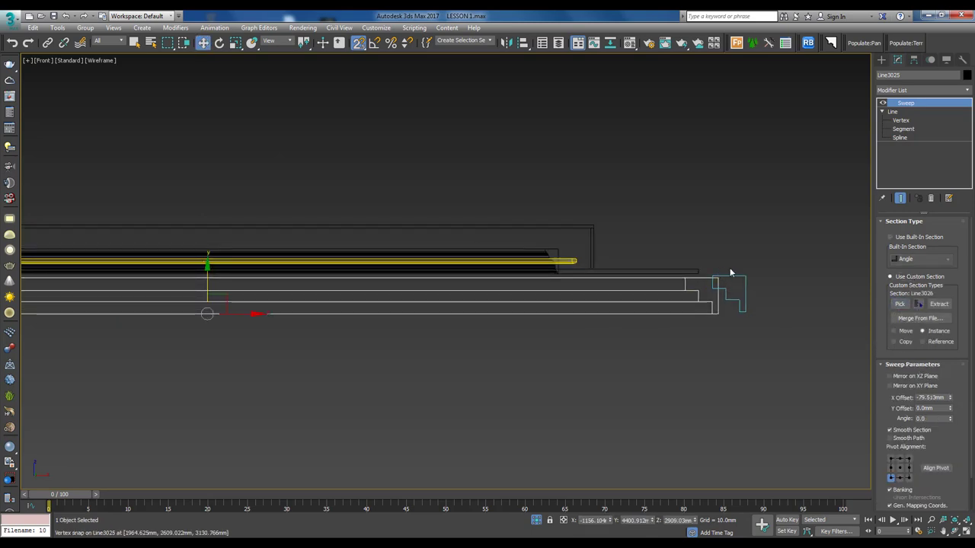
scroll(729, 274, "up", 2)
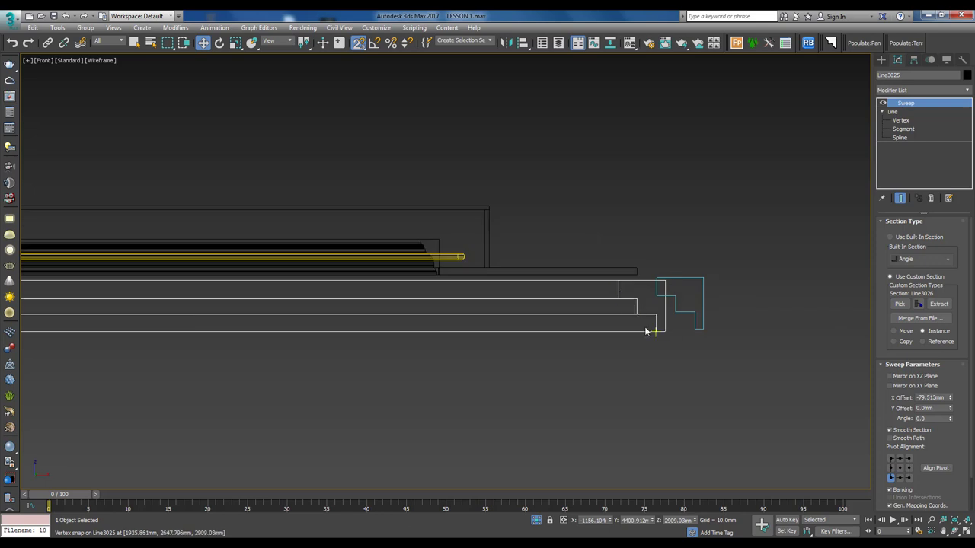
scroll(646, 330, "down", 2)
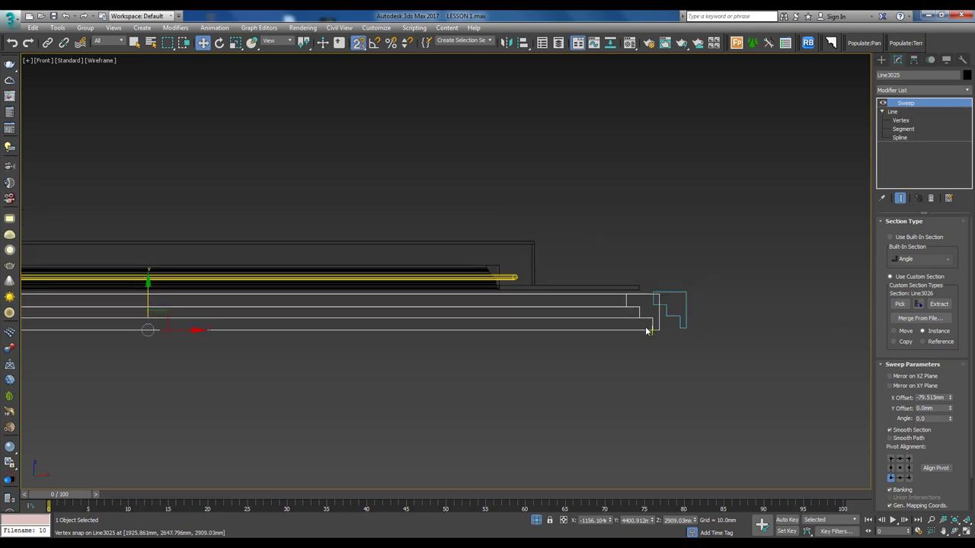
Centre-align the sweep profile, set X Offset to -109.729 mm, and select the right-end vertices.
left_click(901, 470)
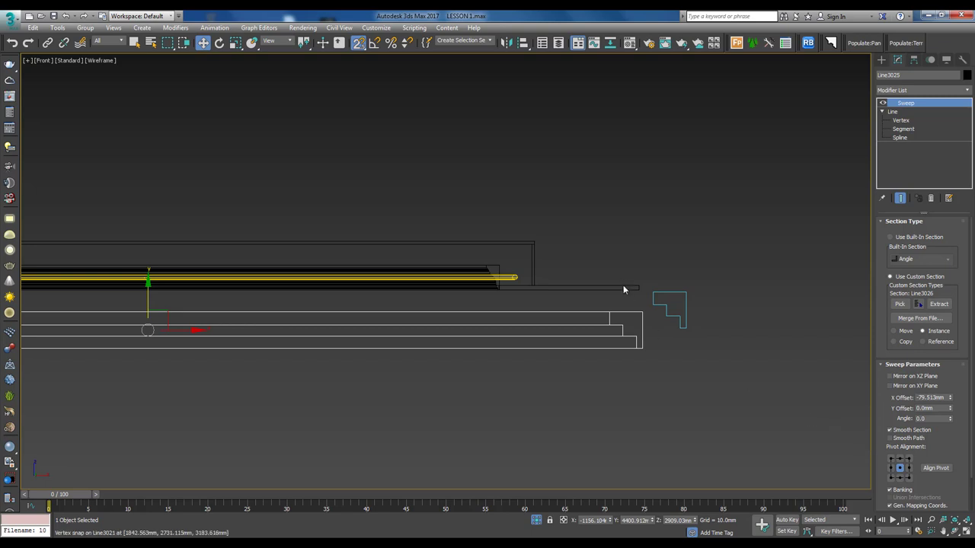
scroll(590, 285, "up", 1)
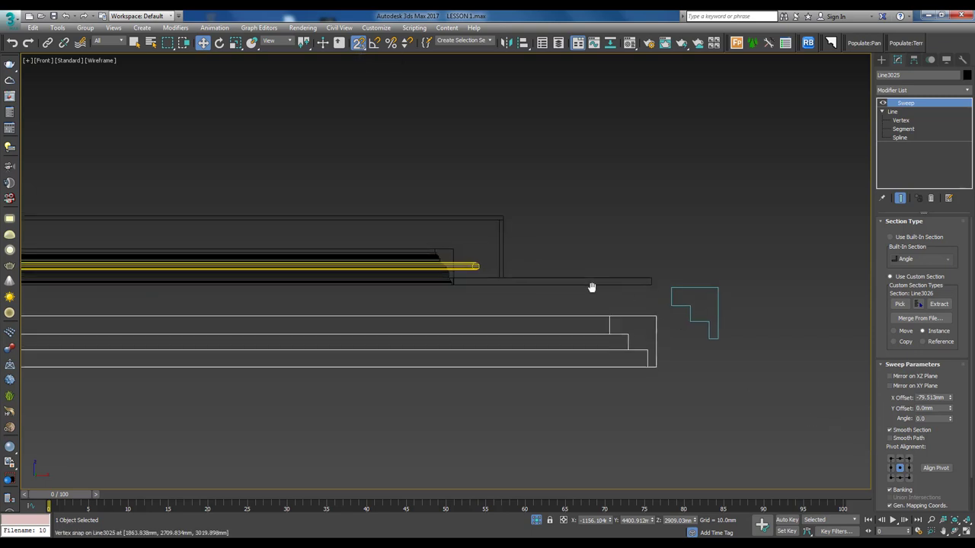
scroll(617, 293, "up", 1)
left_click_drag(649, 310, 640, 286)
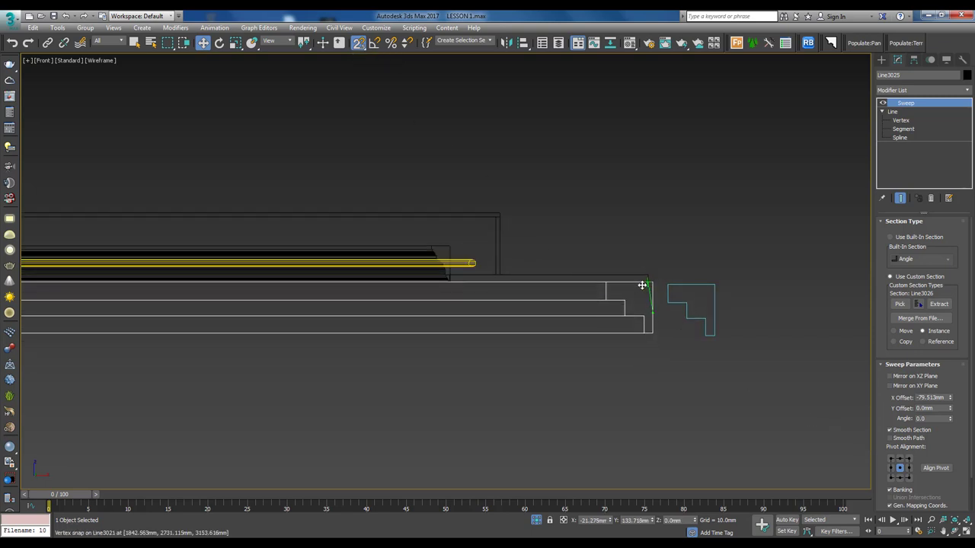
scroll(641, 293, "up", 1)
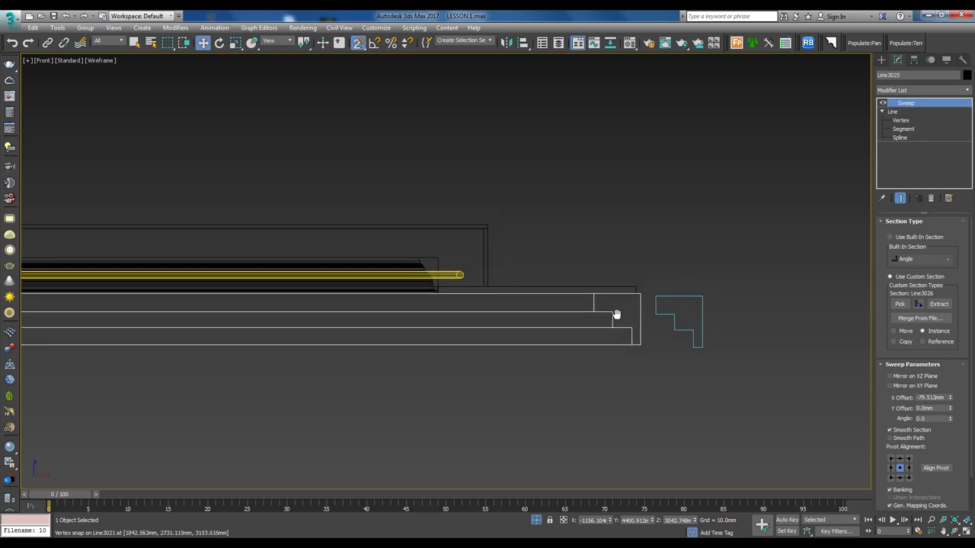
scroll(616, 313, "up", 1)
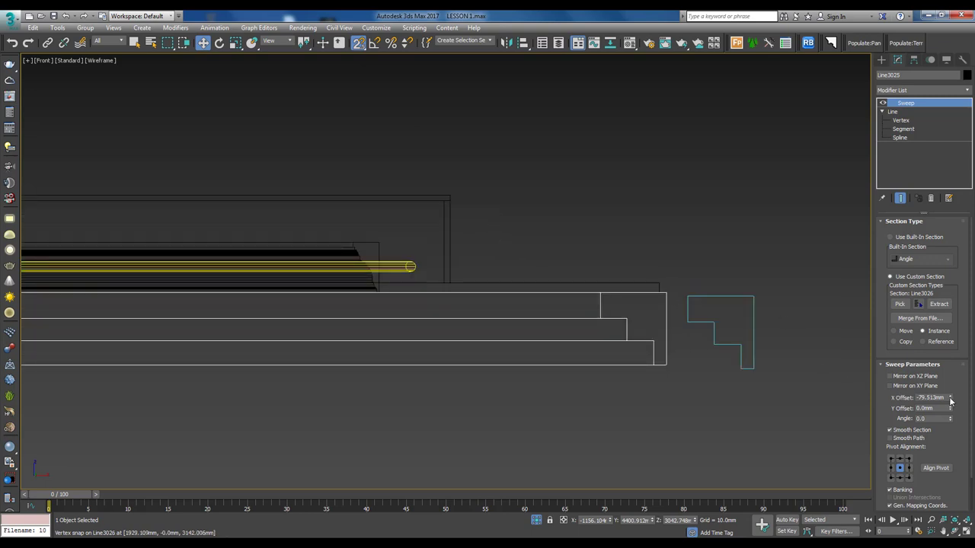
mouse_move(950, 402)
left_mouse_down()
mouse_move(943, 457)
mouse_move(928, 264)
left_mouse_up()
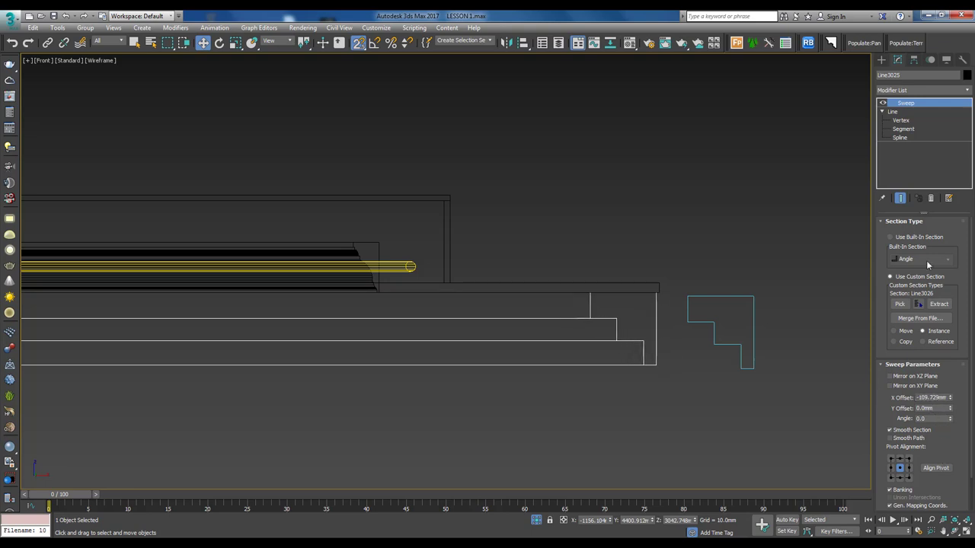
left_click(905, 122)
left_click_drag(637, 245, 703, 384)
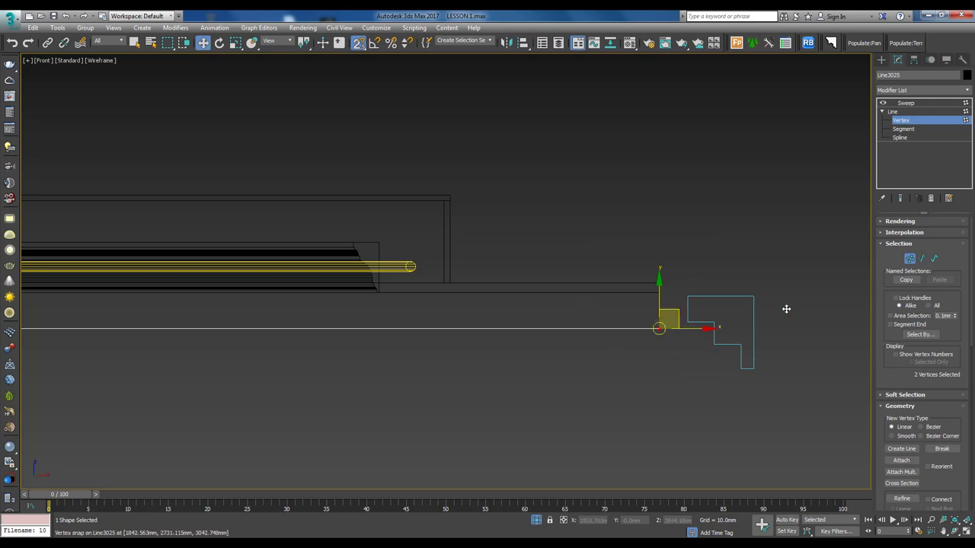
In Top view, enable Show End Result and box-select the line's left-side vertices.
key("t")
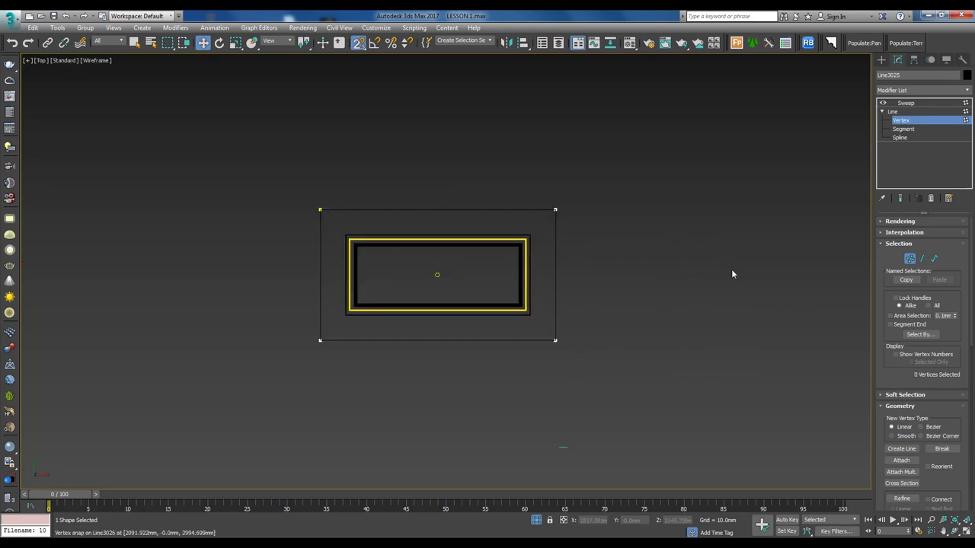
key("z")
scroll(654, 244, "down", 3)
left_click(899, 198)
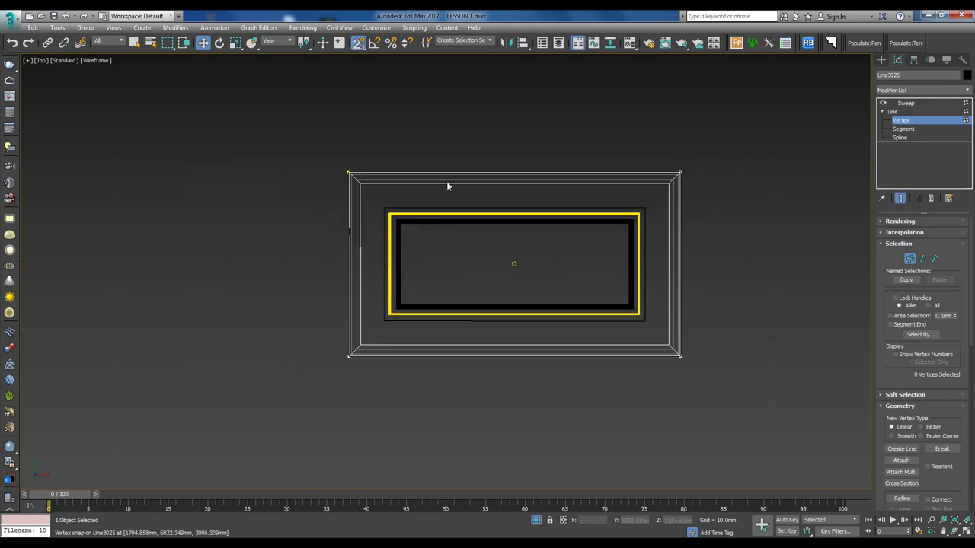
left_click_drag(316, 143, 462, 430)
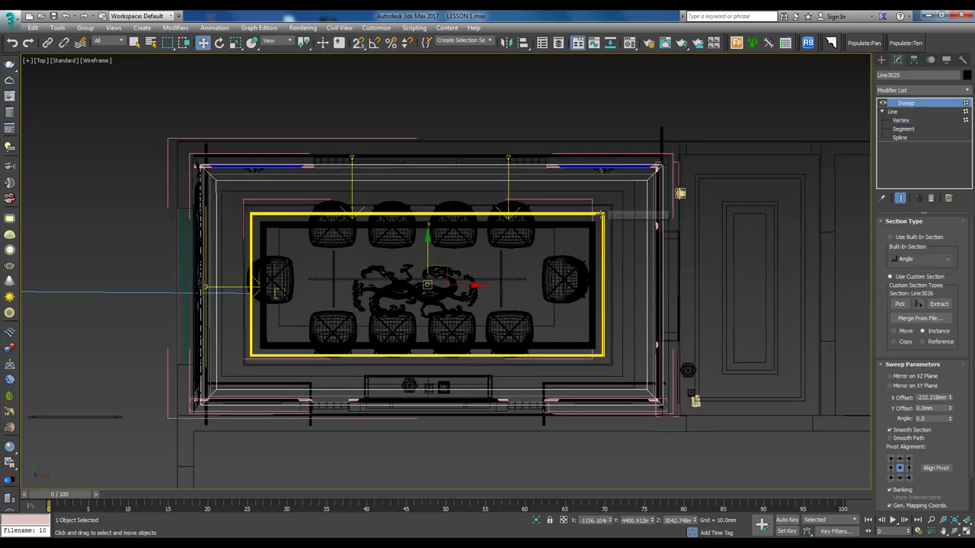
Look through camera Dining_001 and select the ceiling molding Line3025.
key("c")
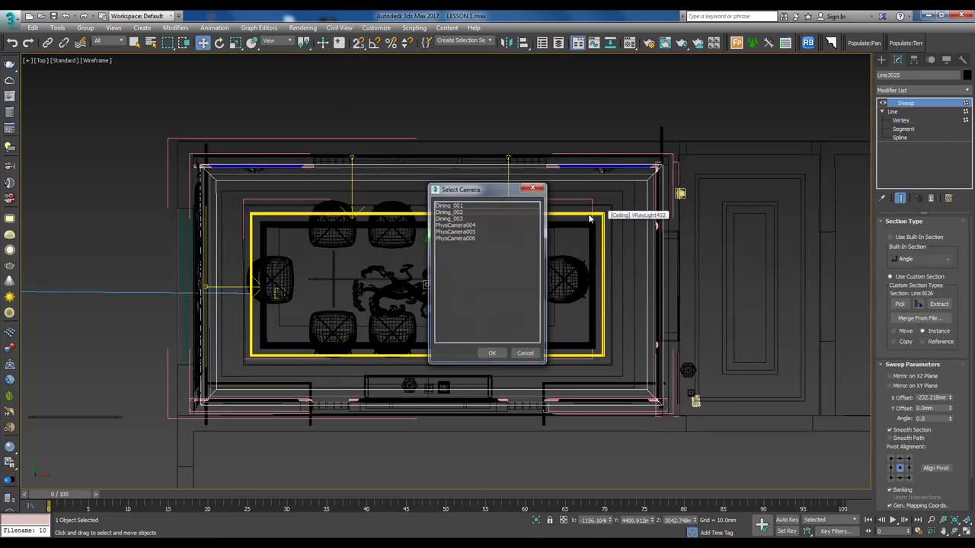
double_click(459, 207)
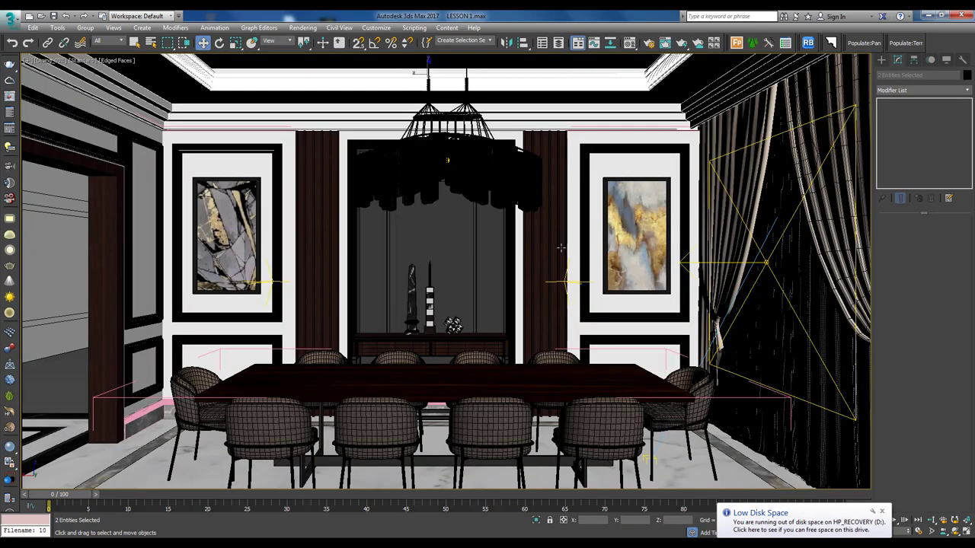
key("ctrl+d")
left_click(506, 82)
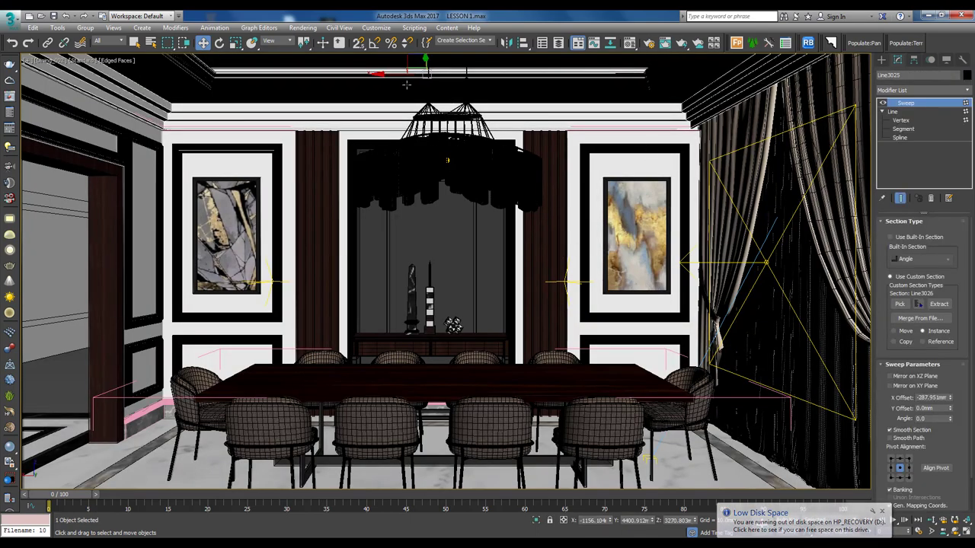
key("f")
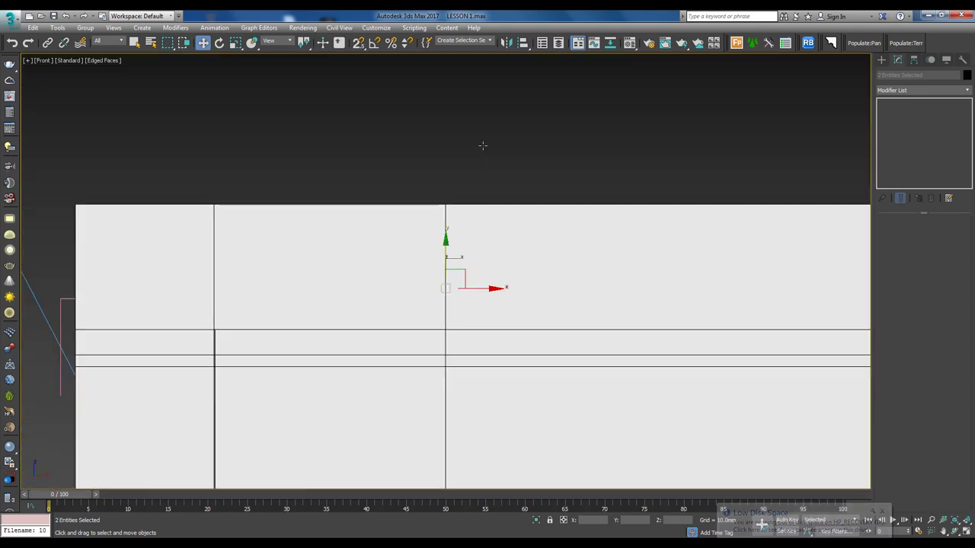
key("F3")
scroll(415, 266, "down", 3)
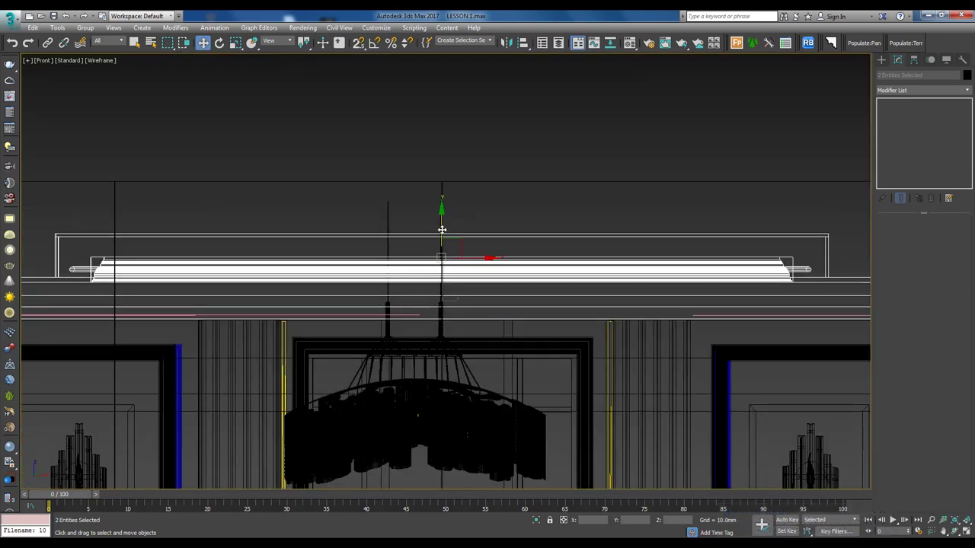
key("c")
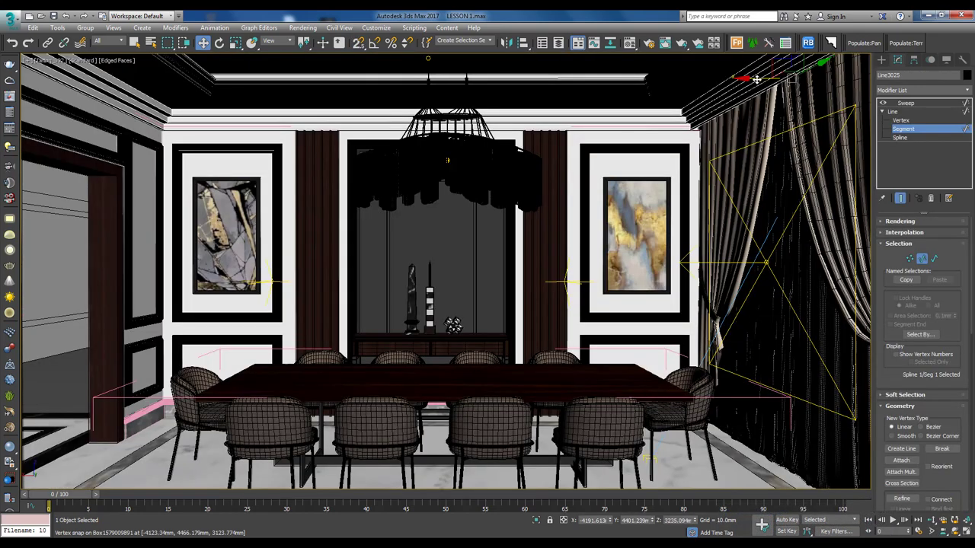
Shift the Line3025 spline segment right and set the sweep X Offset to -270.674 mm.
left_click_drag(756, 79, 766, 83)
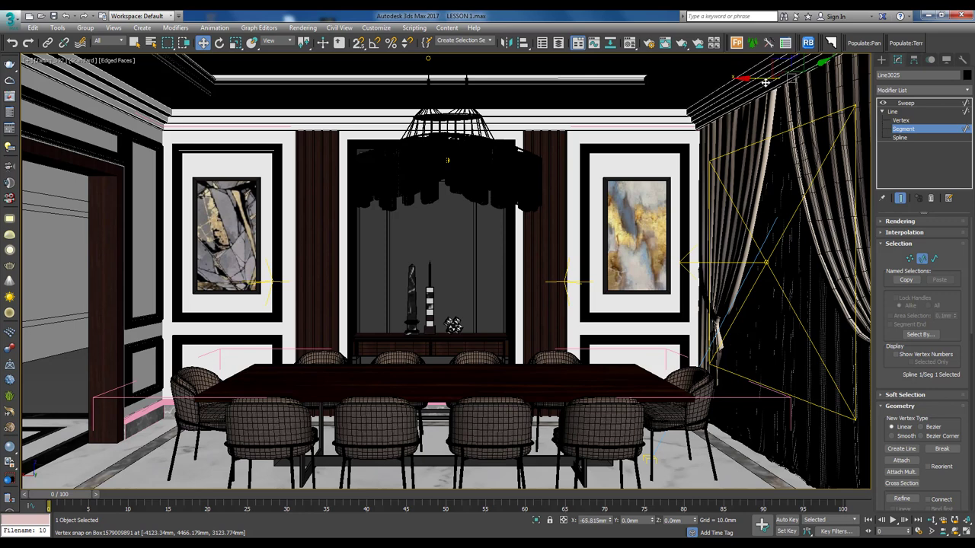
left_click_drag(765, 82, 775, 81)
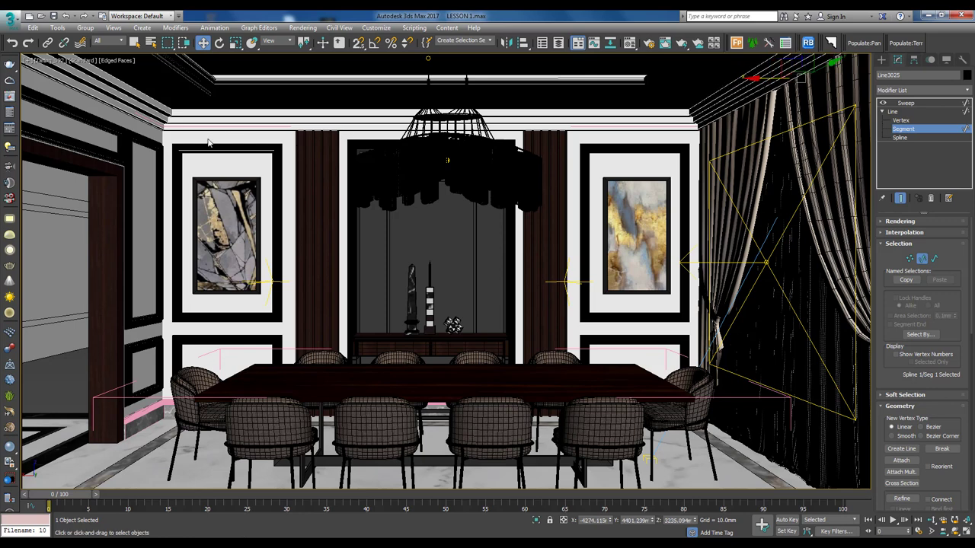
left_click(906, 103)
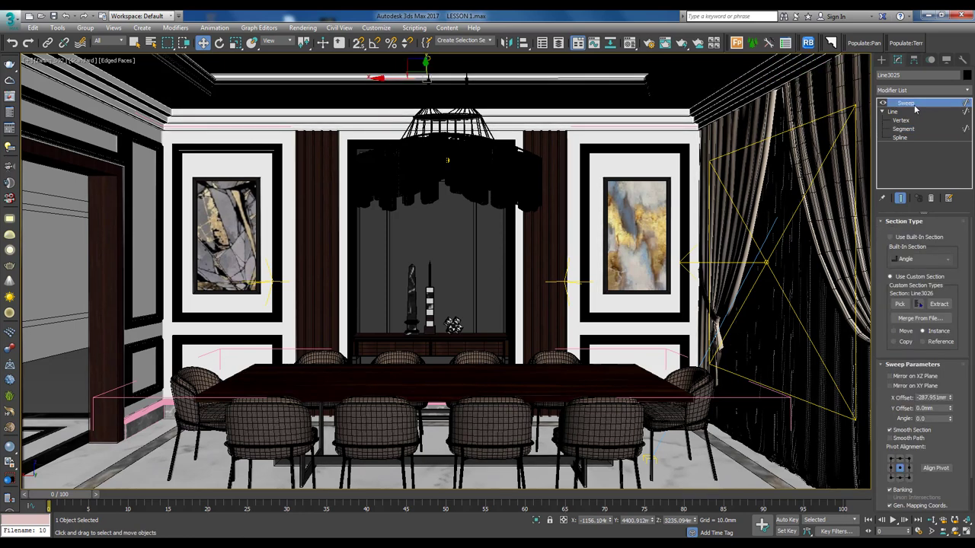
left_click_drag(950, 397, 949, 392)
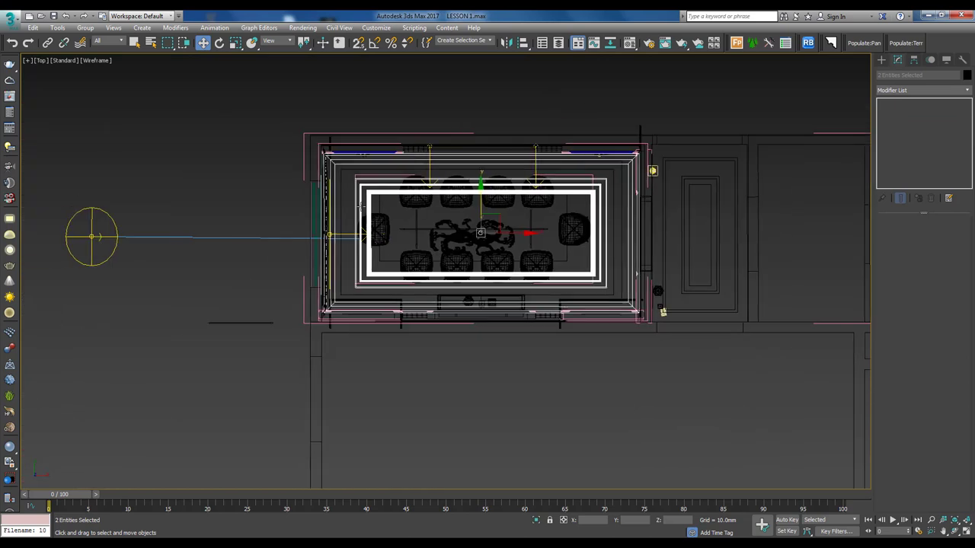
middle_click_drag(538, 185, 264, 195)
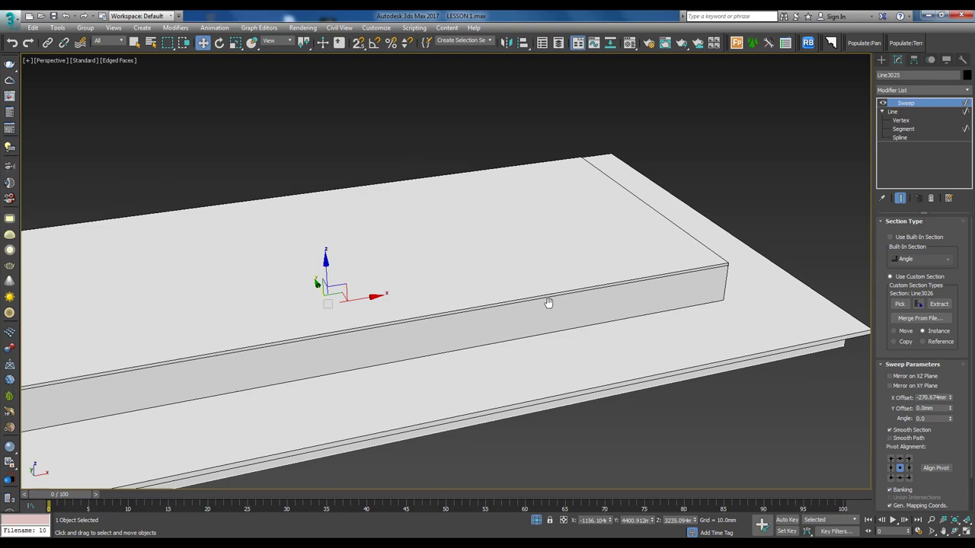
mouse_move(548, 303)
middle_mouse_down("alt")
mouse_move(534, 271)
mouse_move(479, 242)
mouse_move(496, 287)
middle_mouse_up("alt")
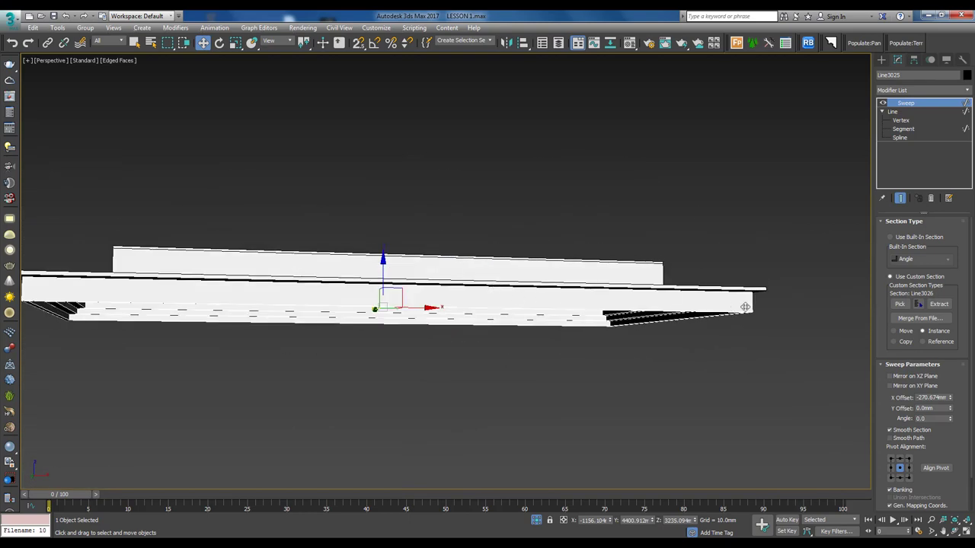
Attach the swept molding to the Ceiling group and view the frame from Top in wireframe.
left_click(85, 28)
left_click(97, 105)
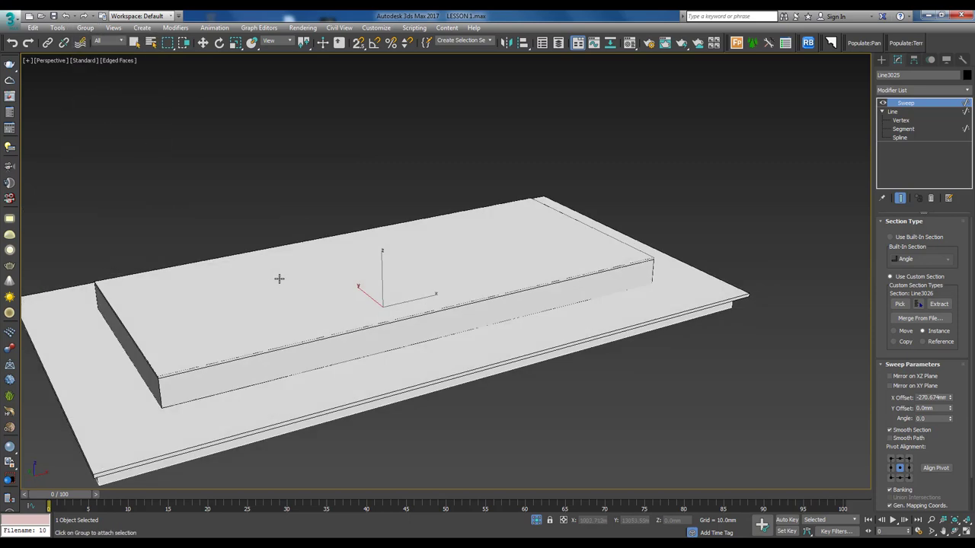
left_click(556, 286)
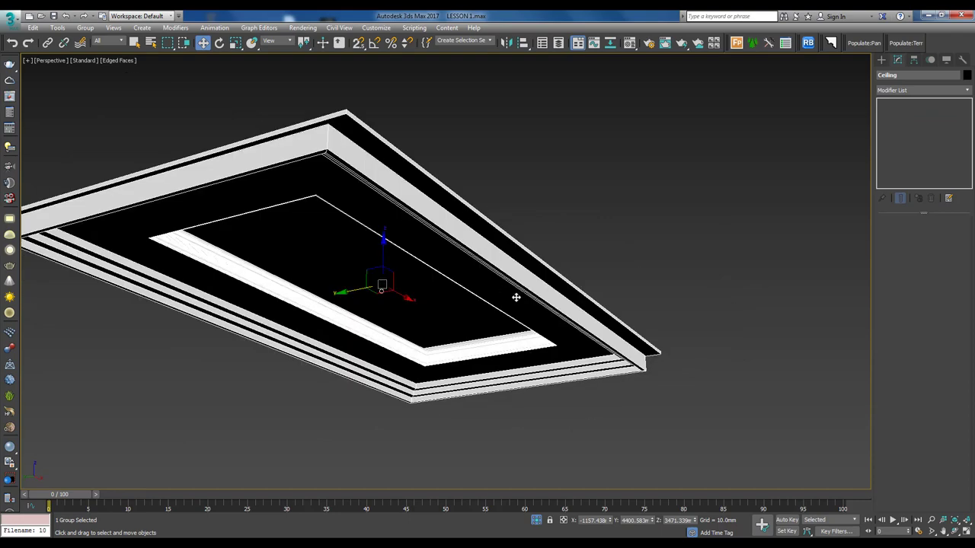
mouse_move(515, 296)
middle_mouse_down("alt")
mouse_move(530, 271)
mouse_move(644, 385)
mouse_move(515, 301)
mouse_move(456, 305)
mouse_move(474, 344)
mouse_move(515, 323)
middle_mouse_up("alt")
key("t")
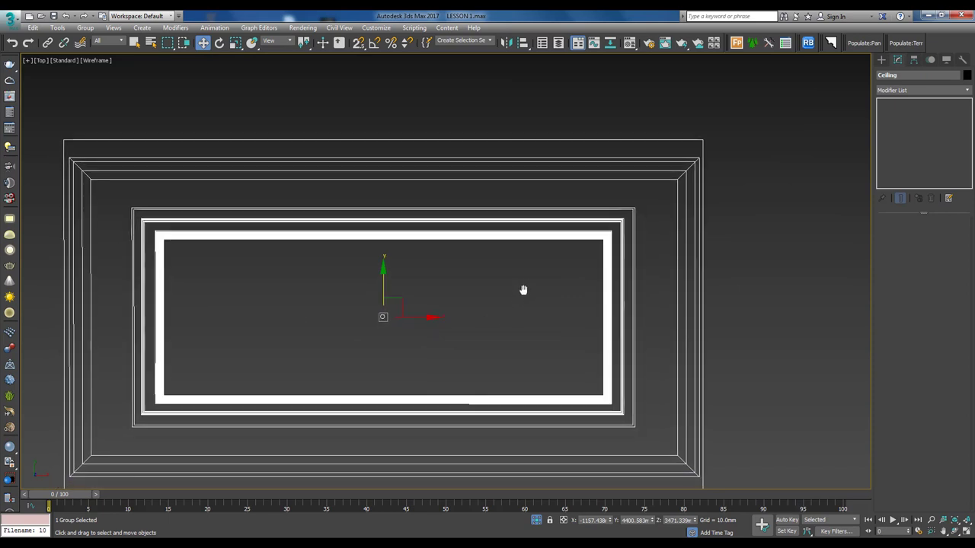
scroll(523, 289, "down", 2)
Draw a small cylinder near the ceiling corner and raise it toward the ceiling in Front view.
left_click(762, 206)
left_click(881, 60)
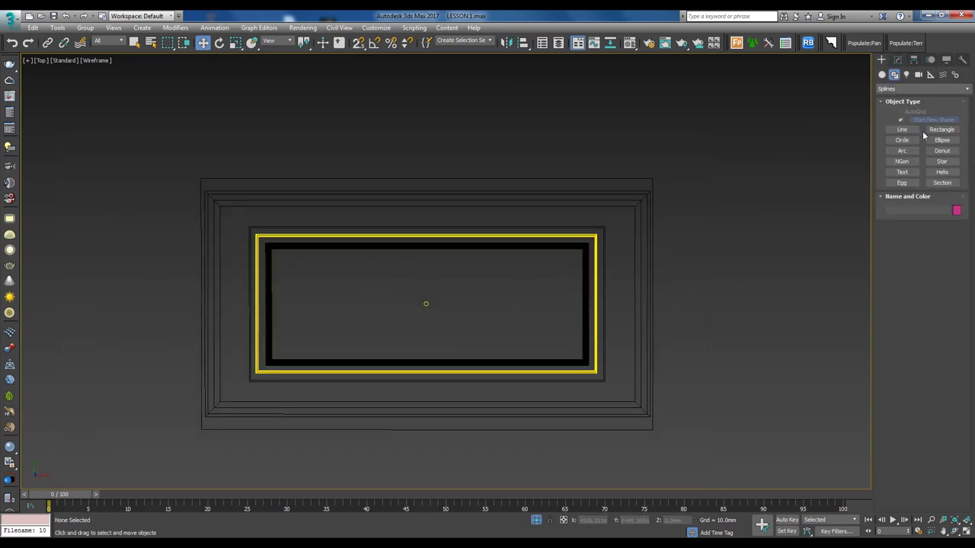
left_click(902, 142)
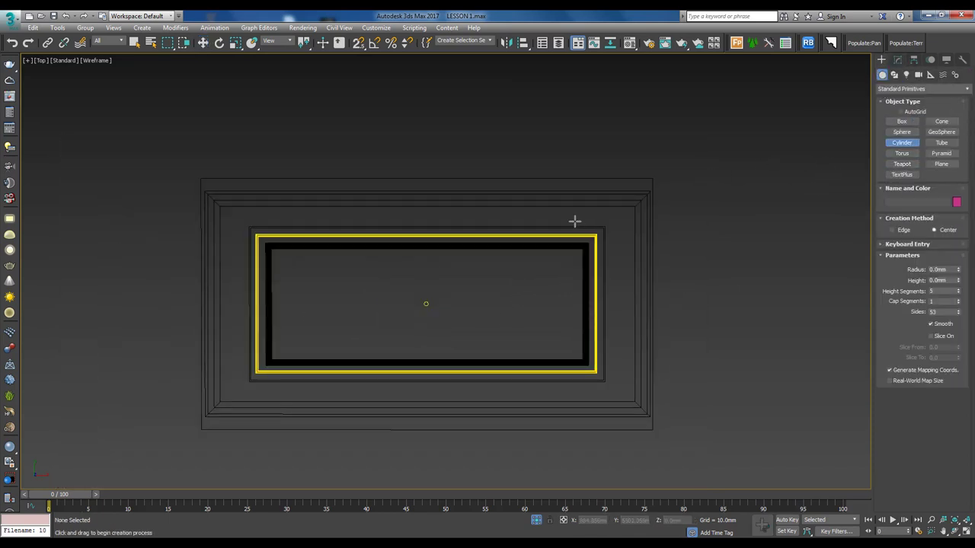
scroll(604, 221, "up", 3)
left_click_drag(544, 226, 554, 229)
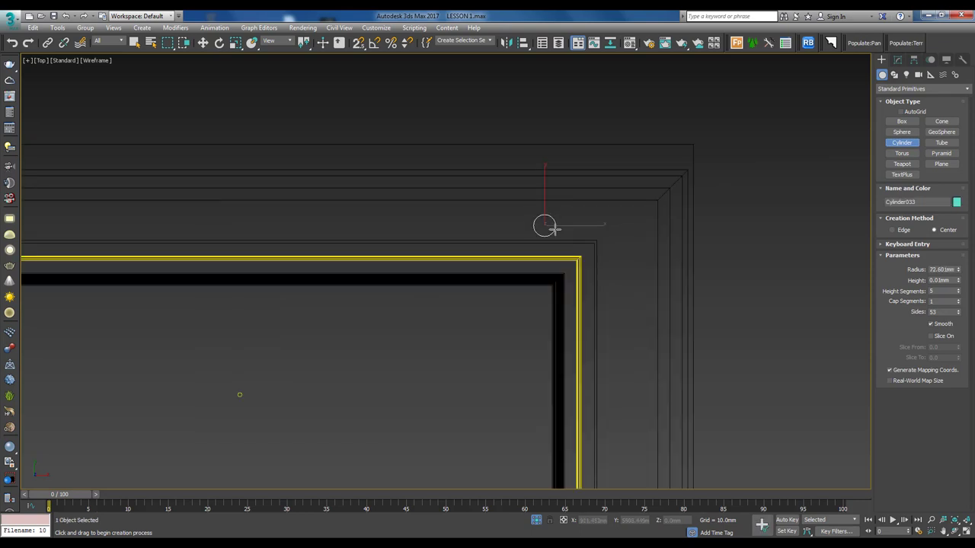
key("w")
key("f")
scroll(592, 279, "up", 3)
middle_click_drag(591, 279, 553, 318)
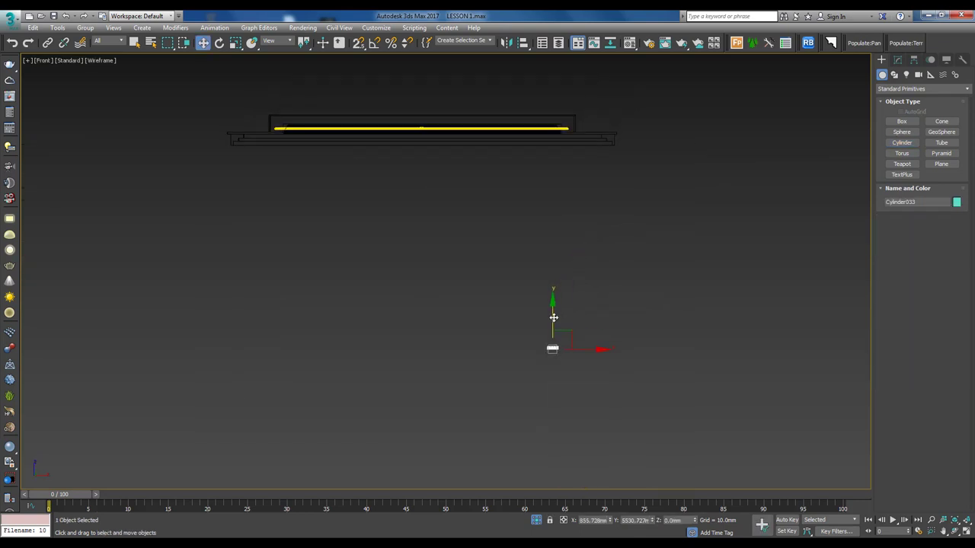
left_click_drag(552, 321, 605, 124)
scroll(594, 135, "up", 3)
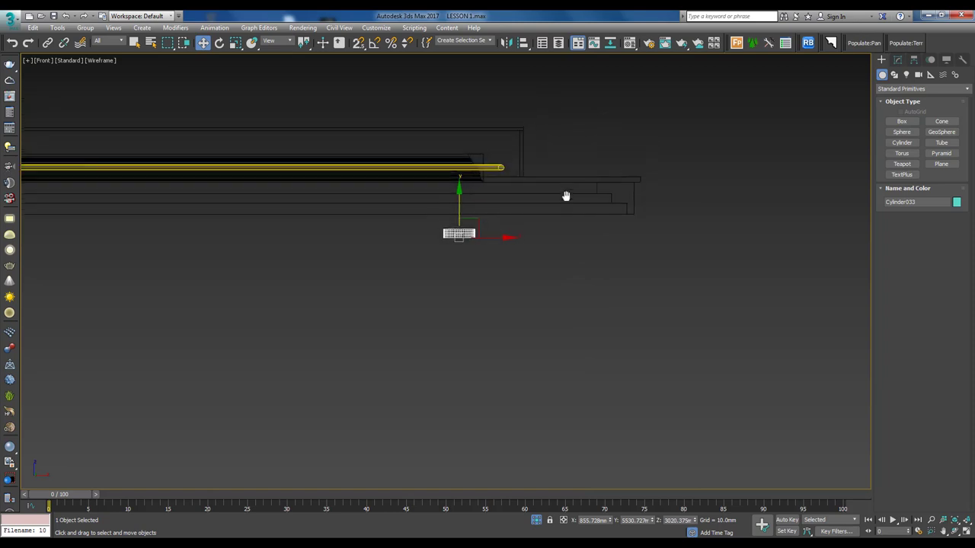
Give Cylinder033 one height segment and 19.861 mm height, placed just under the ceiling.
left_click(896, 61)
scroll(465, 221, "up", 5)
right_click(959, 261)
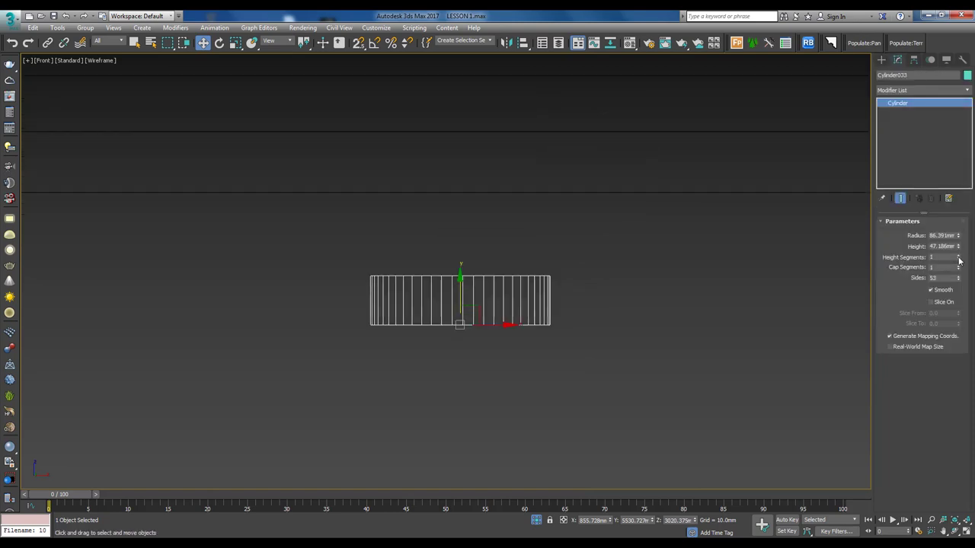
middle_click_drag(523, 332, 512, 316)
mouse_move(958, 247)
left_mouse_down()
mouse_move(967, 268)
mouse_move(967, 259)
left_mouse_up()
scroll(466, 355, "down", 4)
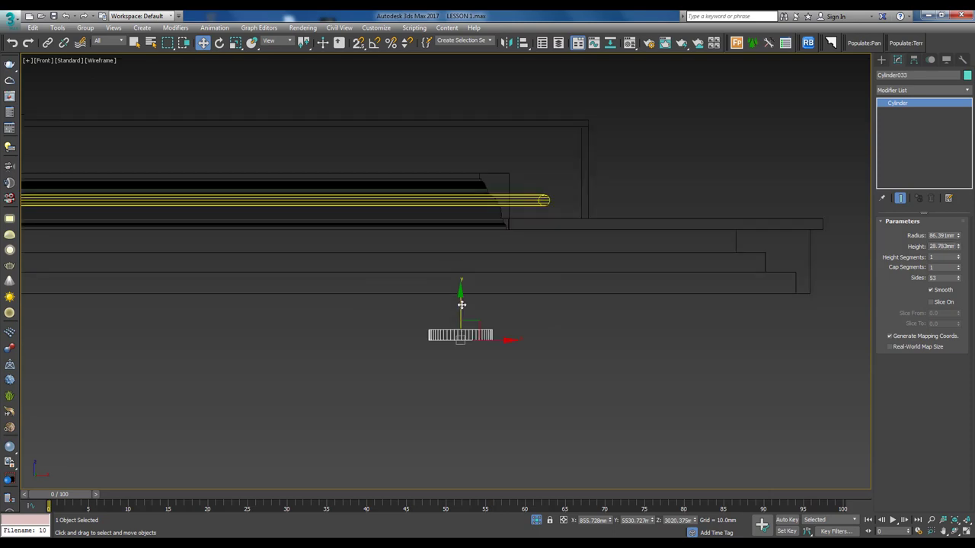
left_click_drag(461, 305, 533, 201)
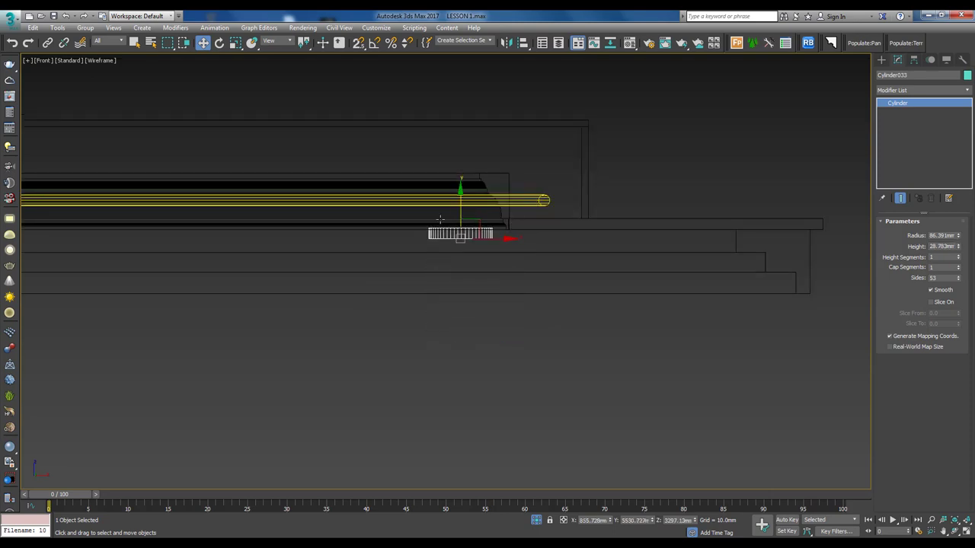
scroll(504, 248, "up", 2)
scroll(506, 251, "up", 2)
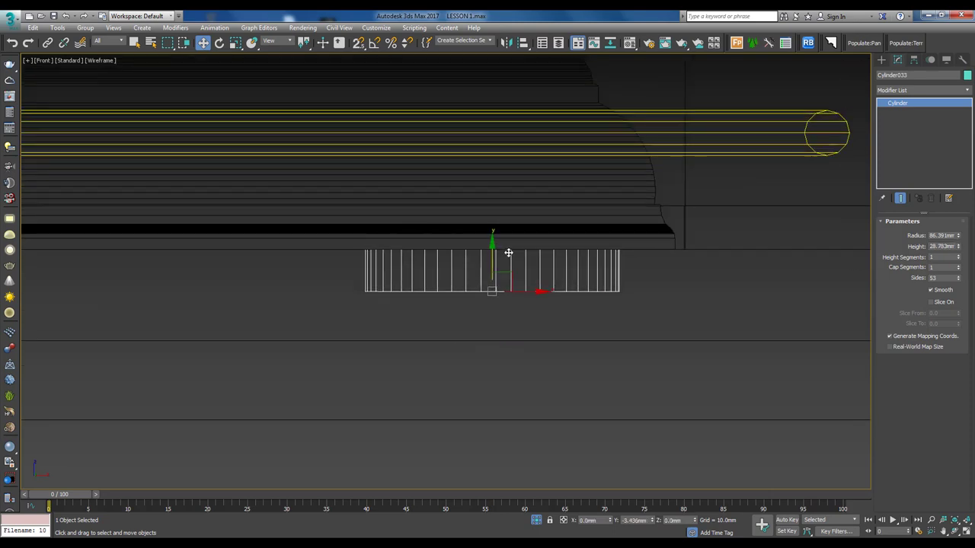
key("F3")
Increase Cylinder033's sides to 63 and check it in Perspective view.
key("p")
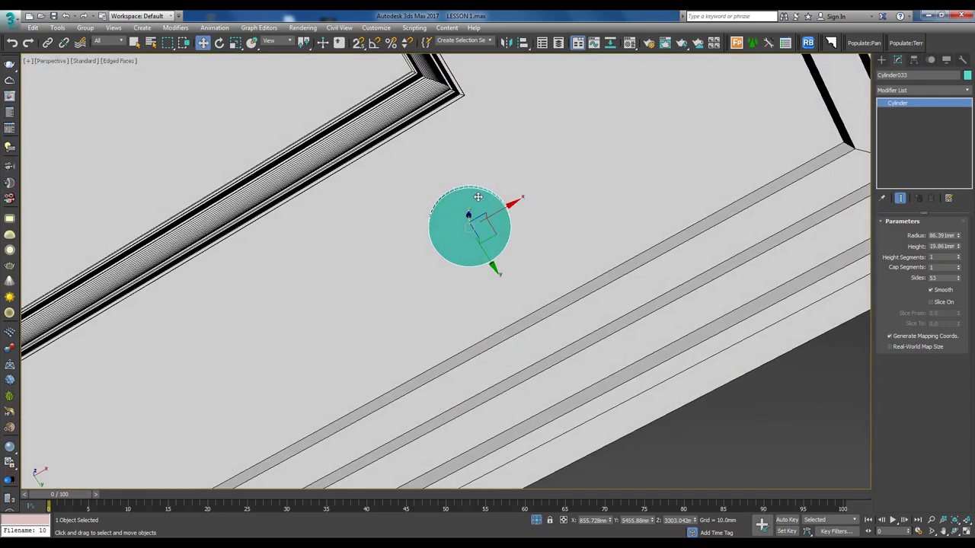
scroll(426, 274, "up", 3)
scroll(411, 297, "down", 3)
left_click_drag(958, 280, 948, 283)
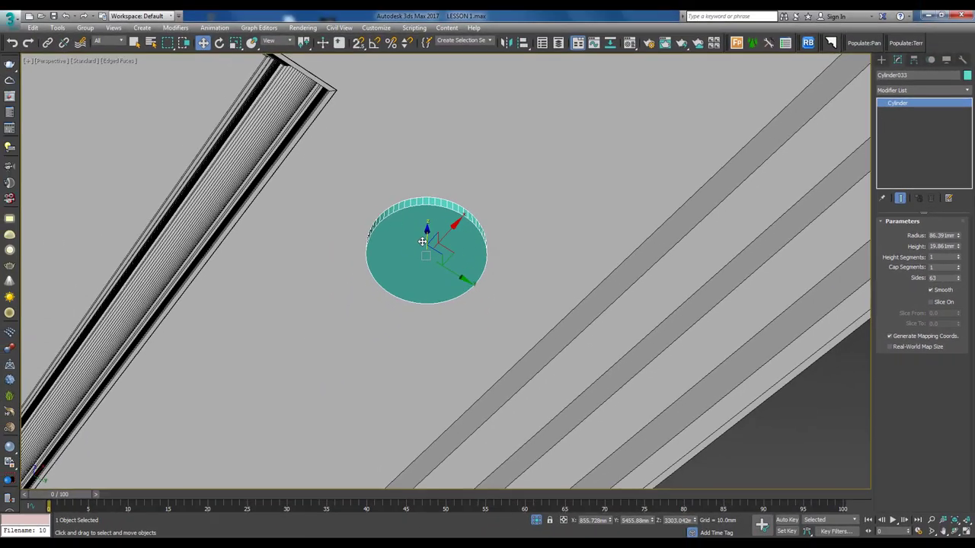
middle_click_drag(422, 241, 429, 239, "alt")
Convert the cylinder to an editable poly and inset its flat bottom face.
right_click(429, 240)
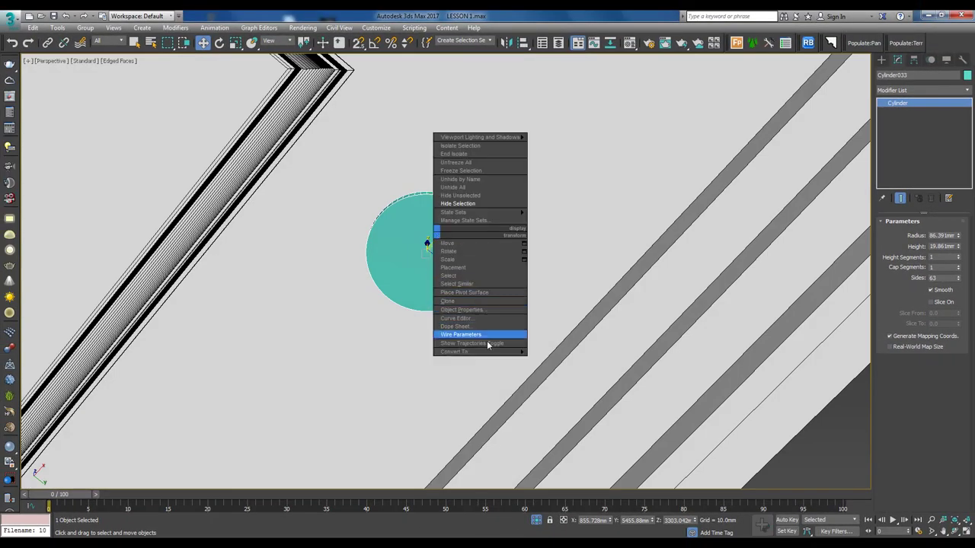
mouse_move(455, 352)
left_click(565, 359)
middle_click_drag(777, 289, 462, 226, "alt")
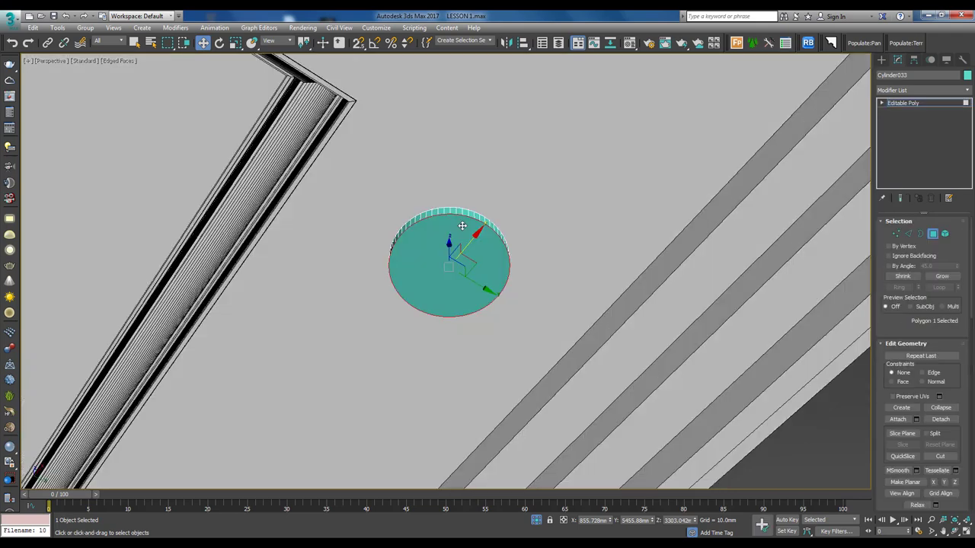
left_click(466, 235)
scroll(490, 255, "up", 2)
scroll(930, 393, "down", 5)
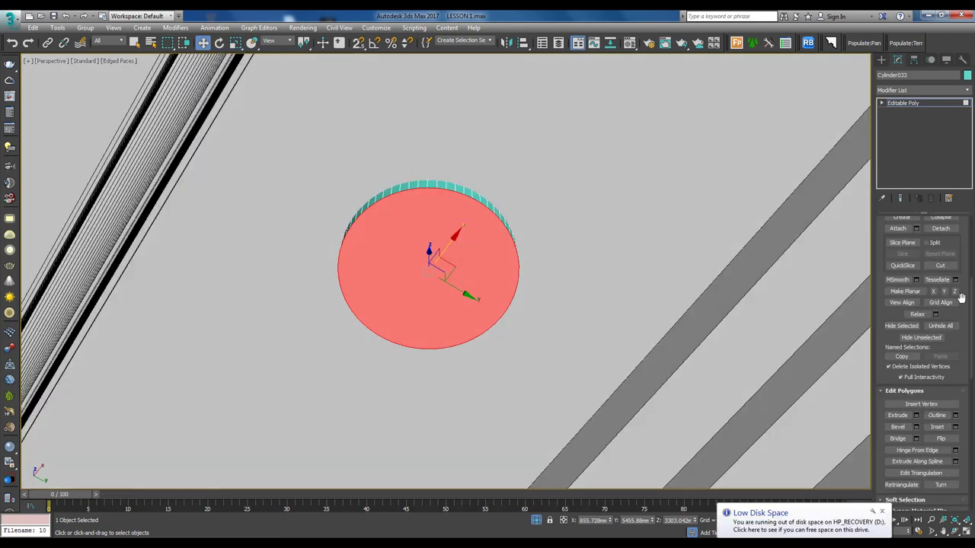
scroll(922, 398, "down", 2)
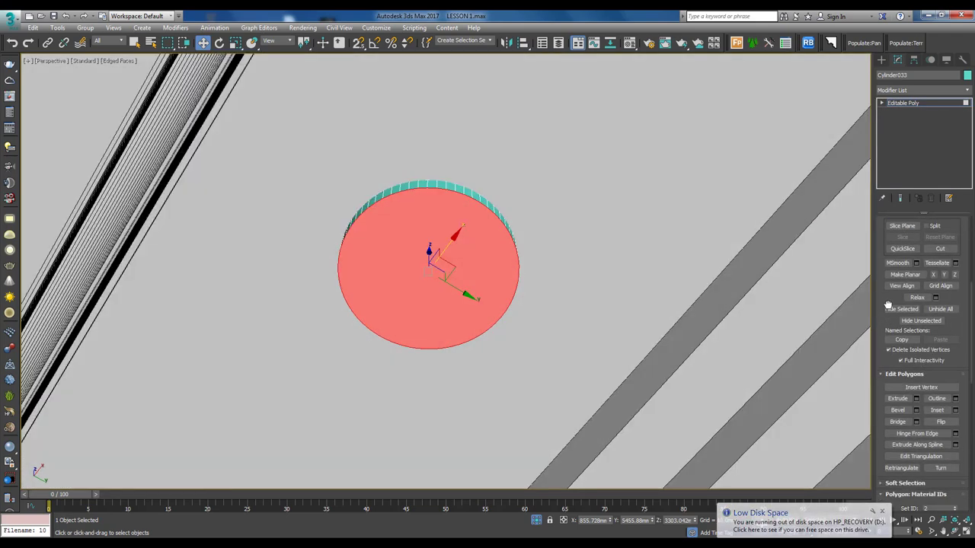
left_click(955, 390)
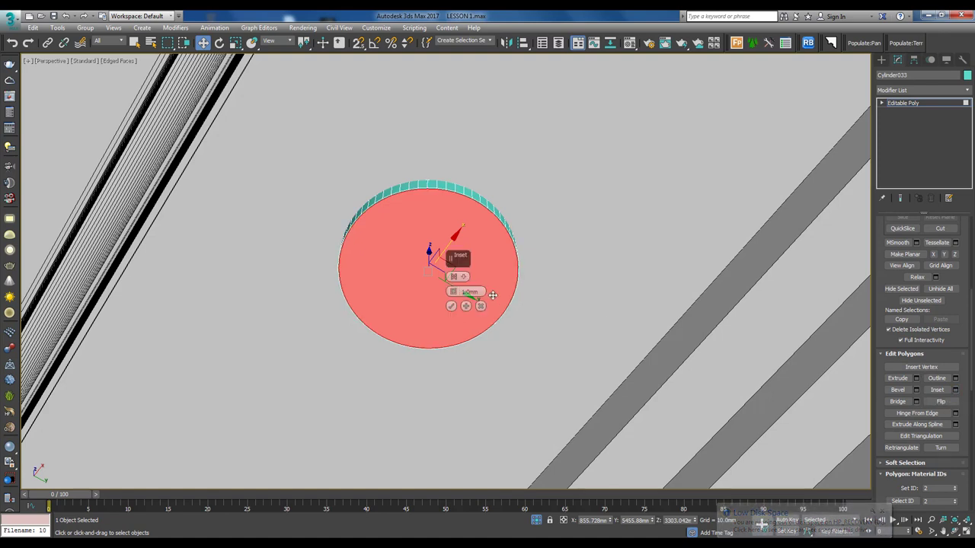
left_click_drag(455, 272, 489, 197)
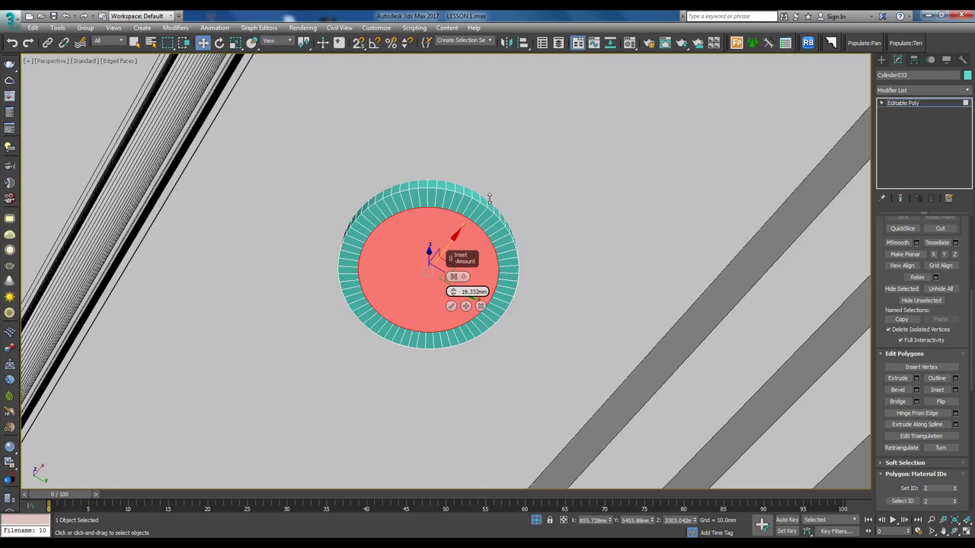
left_click(452, 306)
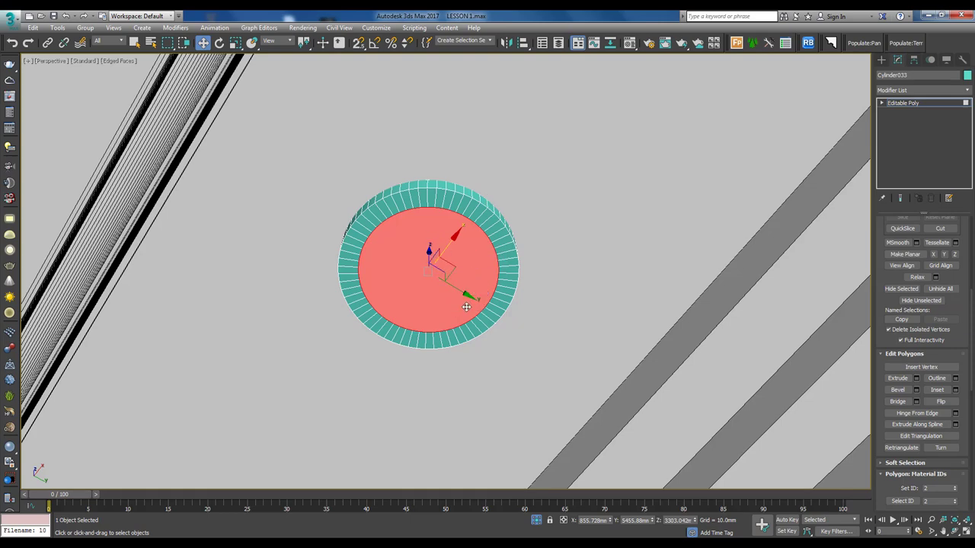
Bevel the inset cap face inward with about -5.8 mm height and -15.5 mm outline.
scroll(466, 307, "up", 2)
middle_click_drag(411, 231, 496, 283, "alt")
scroll(493, 275, "down", 2)
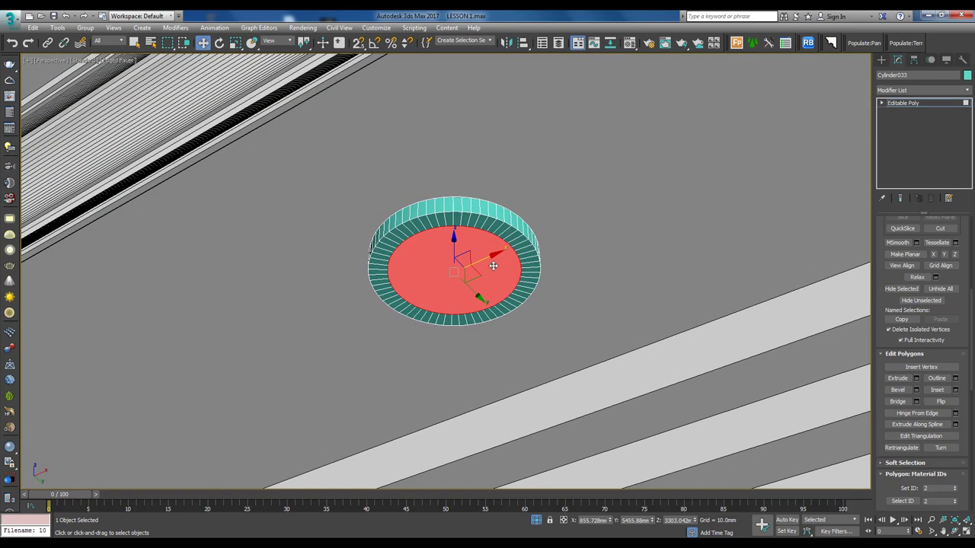
left_click(918, 391)
scroll(570, 253, "up", 2)
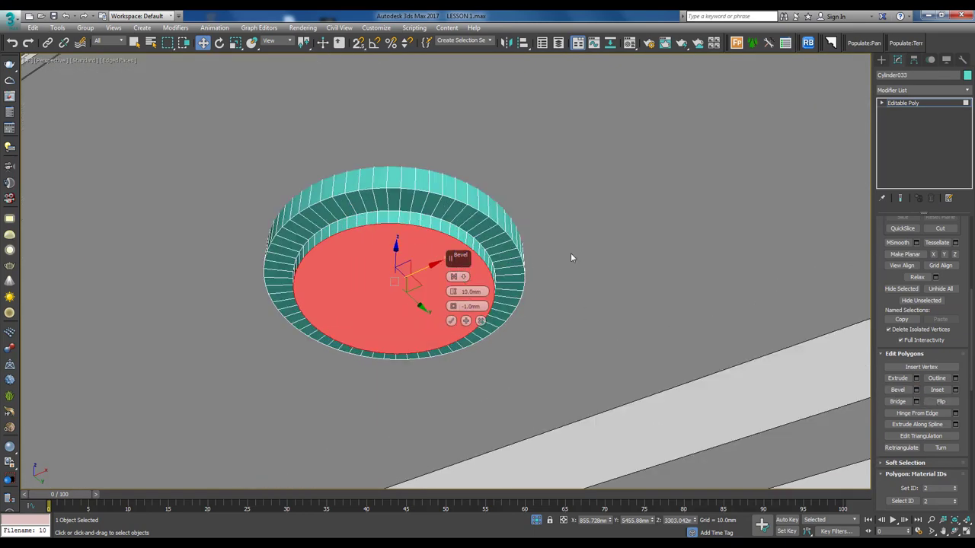
scroll(571, 252, "up", 1)
right_click(455, 296)
mouse_move(455, 295)
left_mouse_down()
mouse_move(455, 364)
mouse_move(461, 339)
left_mouse_up()
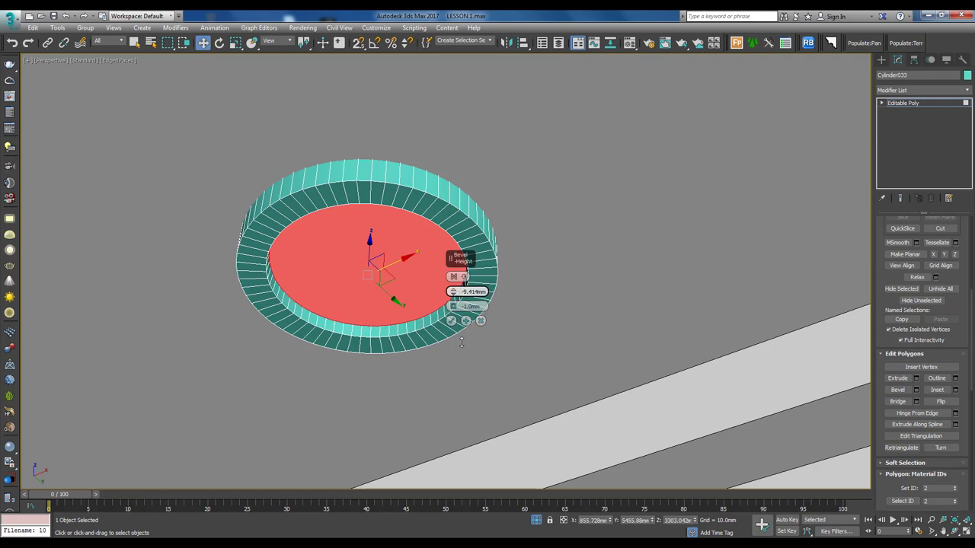
left_click_drag(454, 306, 483, 374)
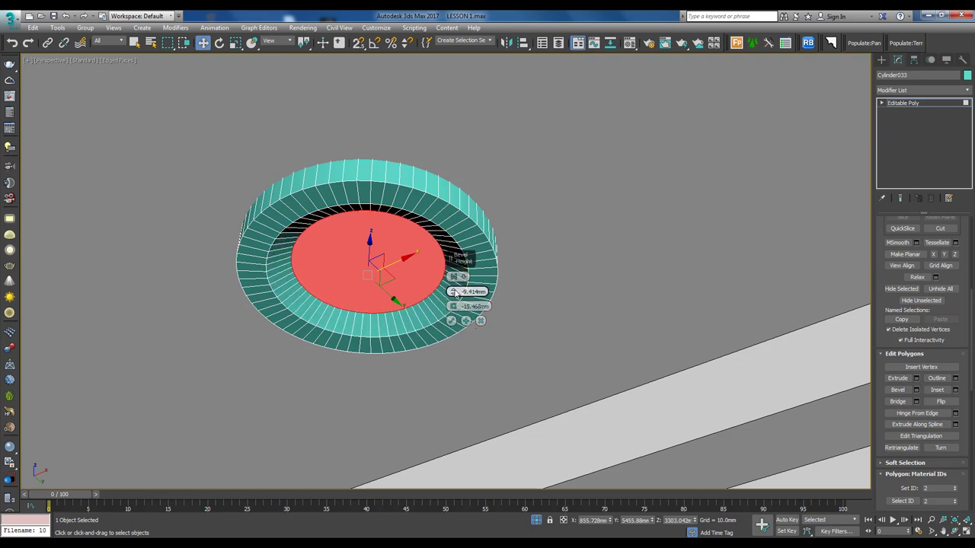
left_click_drag(454, 292, 458, 259)
Confirm the bevel and select the cylinder's outer rim edge loop.
left_click(451, 321)
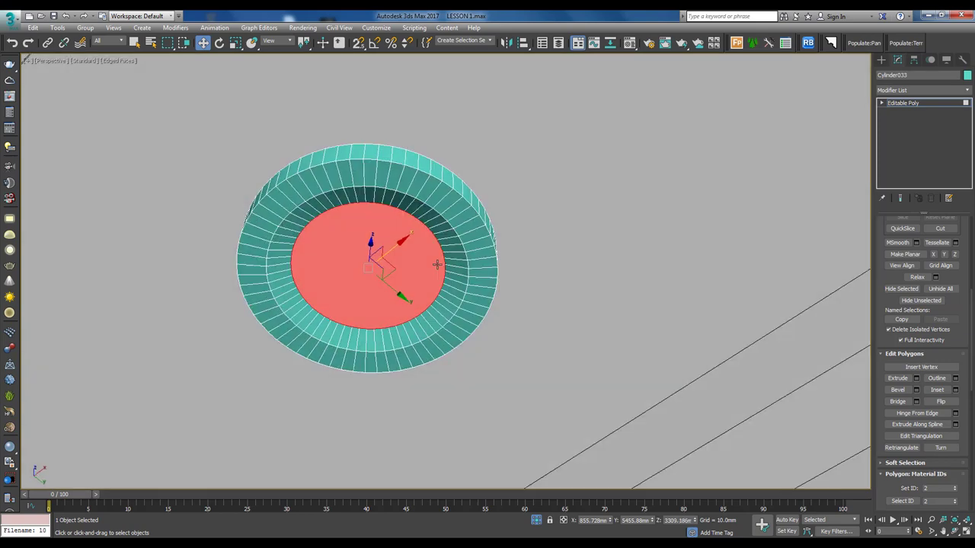
key("2")
scroll(418, 204, "up", 4)
left_click(421, 176)
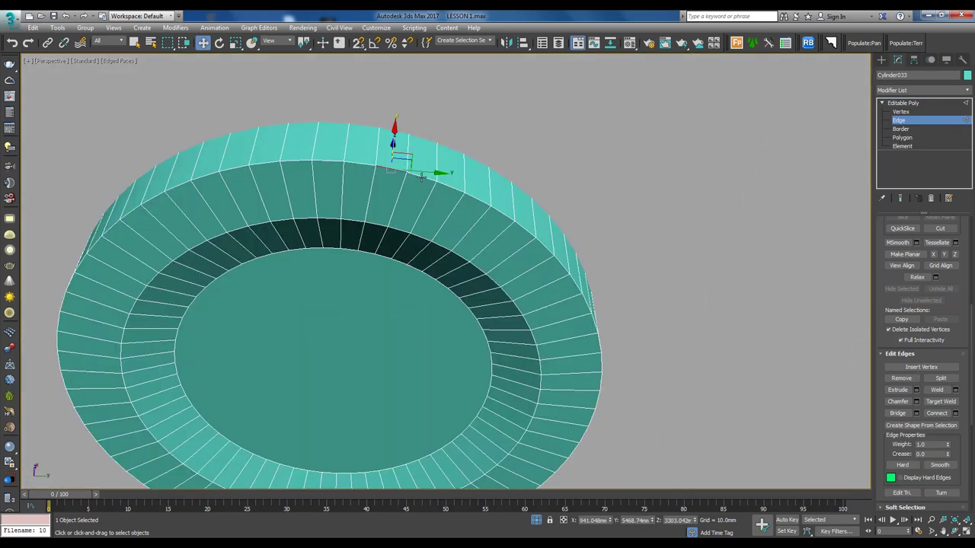
left_click(423, 177)
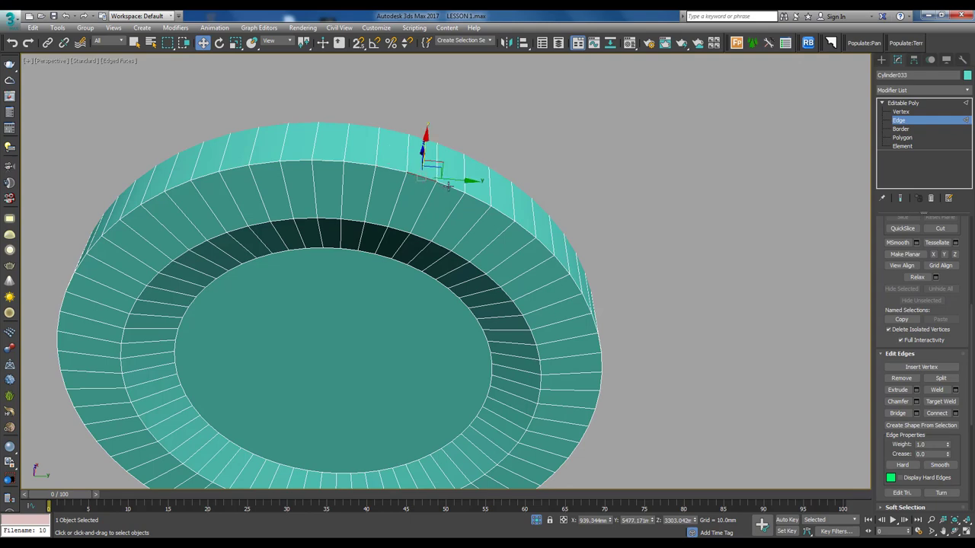
double_click(449, 185)
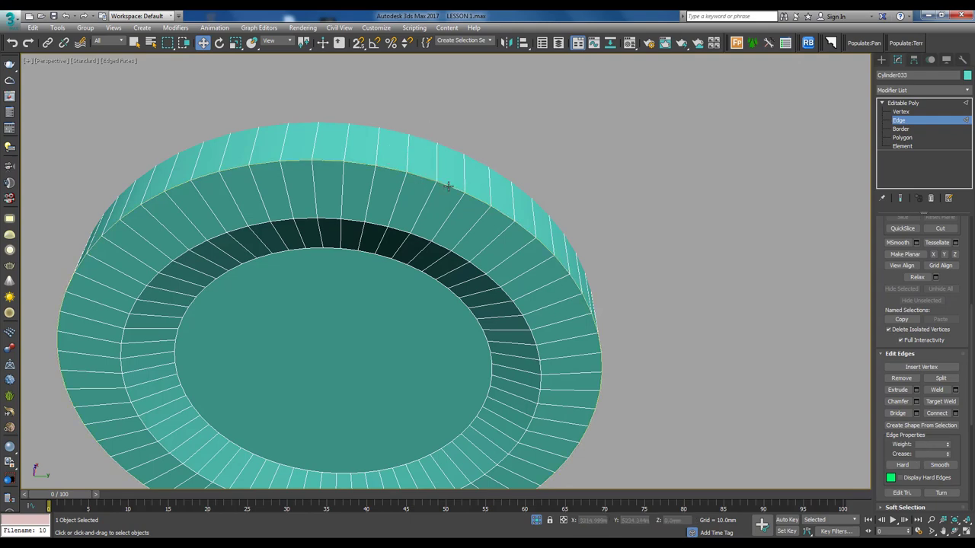
Chamfer the rim edge loop by about 2.98 mm.
scroll(474, 211, "down", 3)
scroll(501, 199, "down", 1)
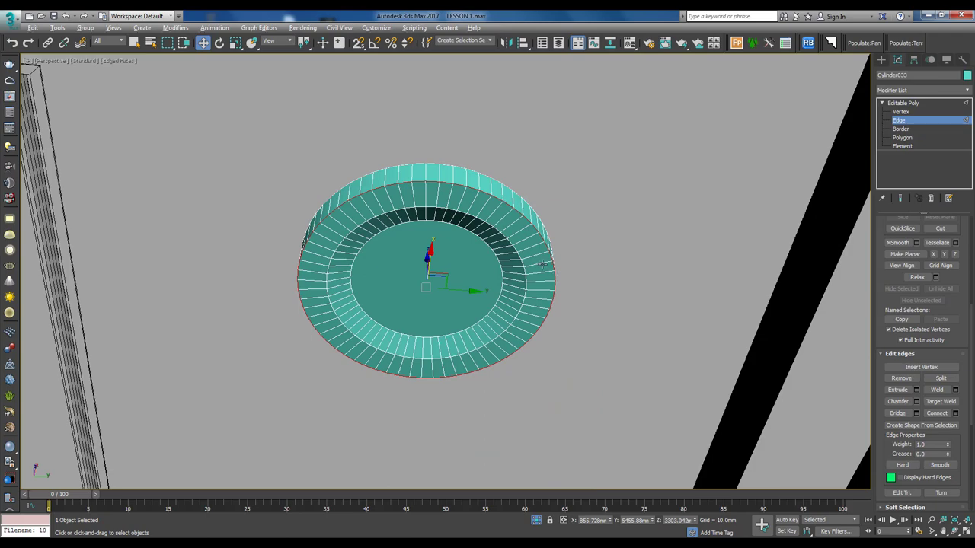
middle_click_drag(542, 265, 577, 280, "alt")
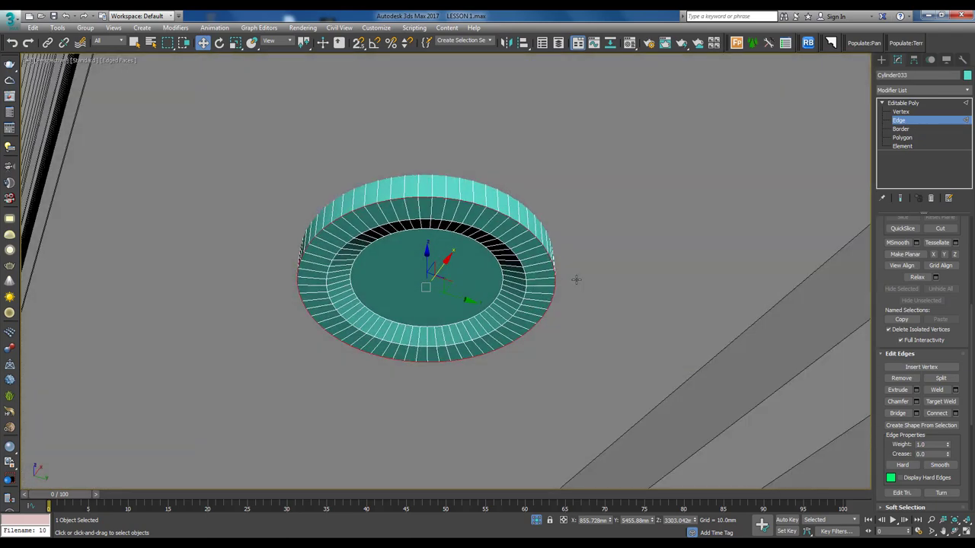
left_click(916, 401)
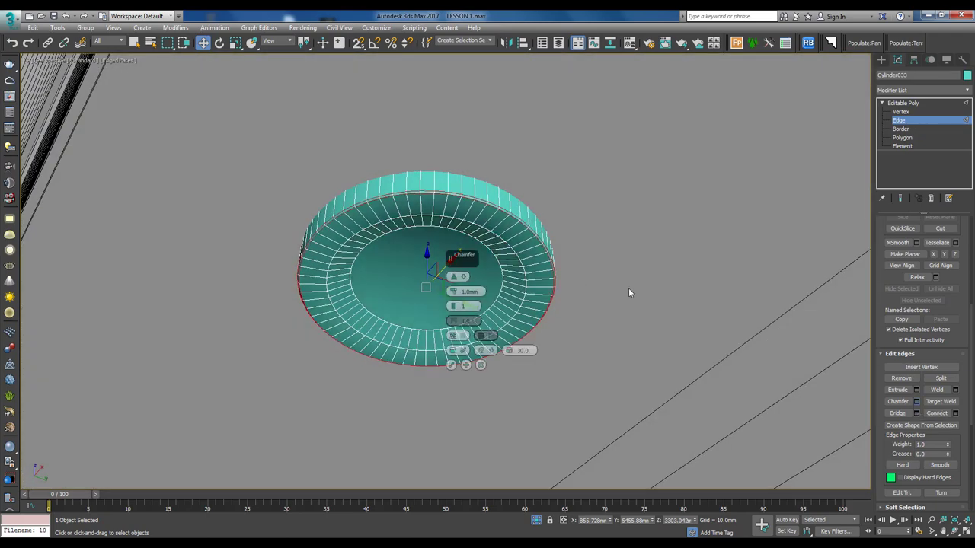
middle_click_drag(629, 293, 546, 250, "alt")
scroll(533, 254, "up", 2)
scroll(381, 191, "up", 2)
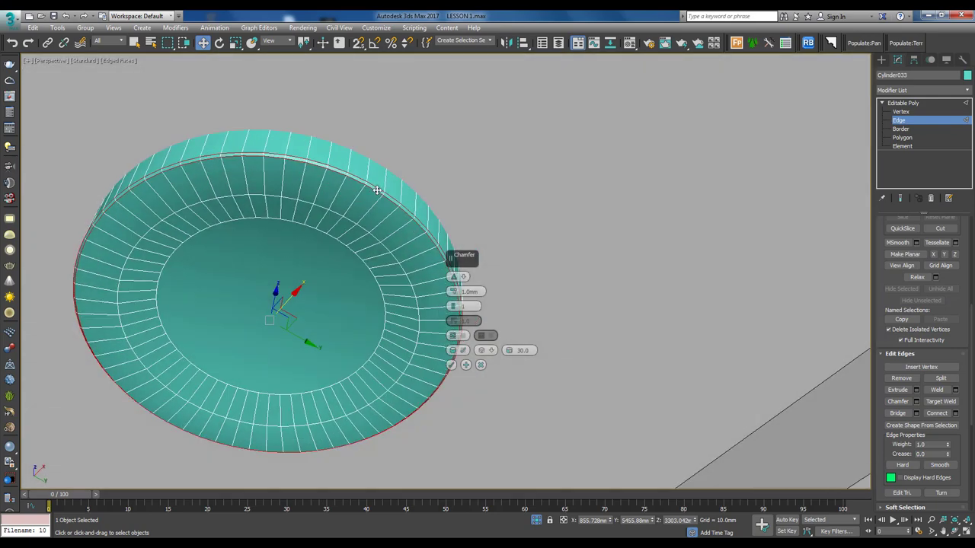
mouse_move(454, 292)
left_mouse_down()
mouse_move(454, 282)
mouse_move(454, 303)
left_mouse_up()
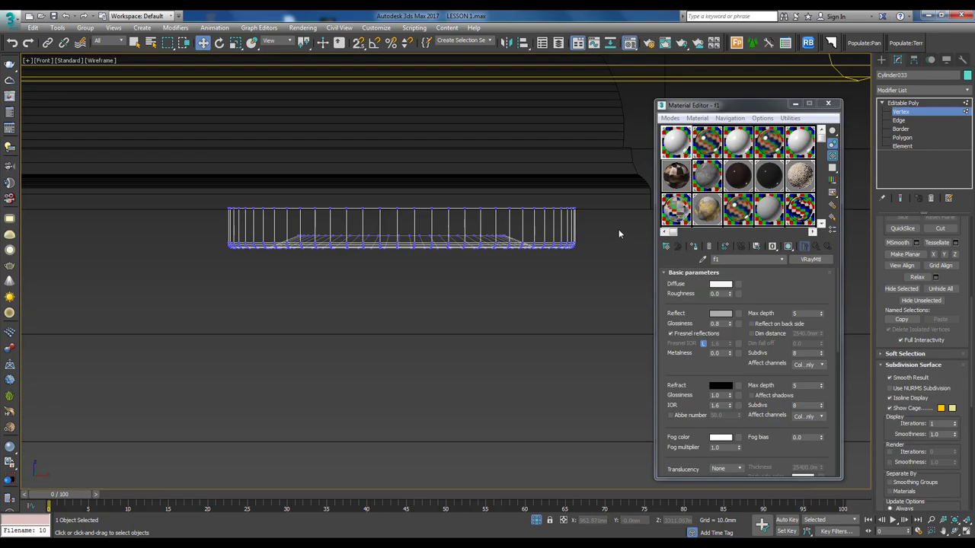
Raise the fixture's bottom-rim vertices slightly and apply the chrome material to the downlight.
left_click_drag(619, 225, 224, 281)
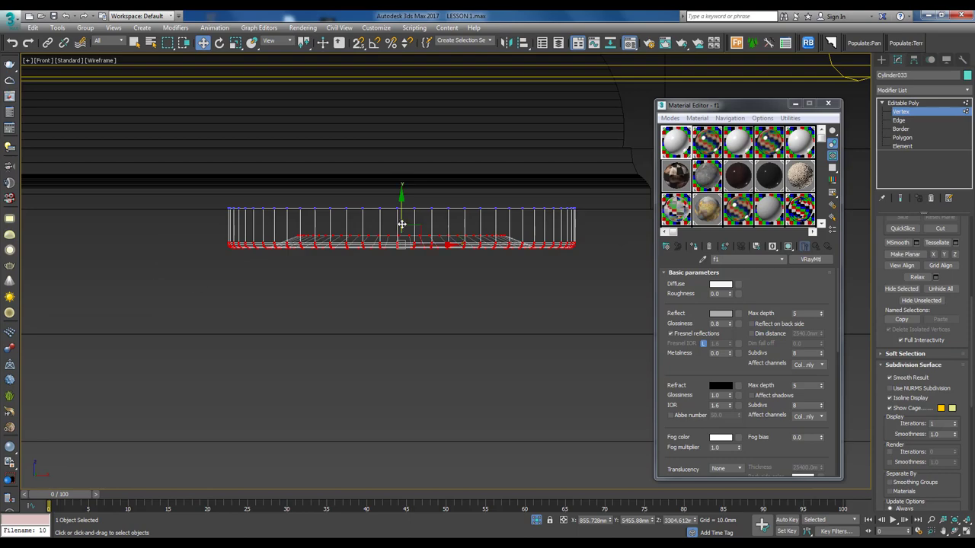
left_click_drag(403, 206, 413, 194)
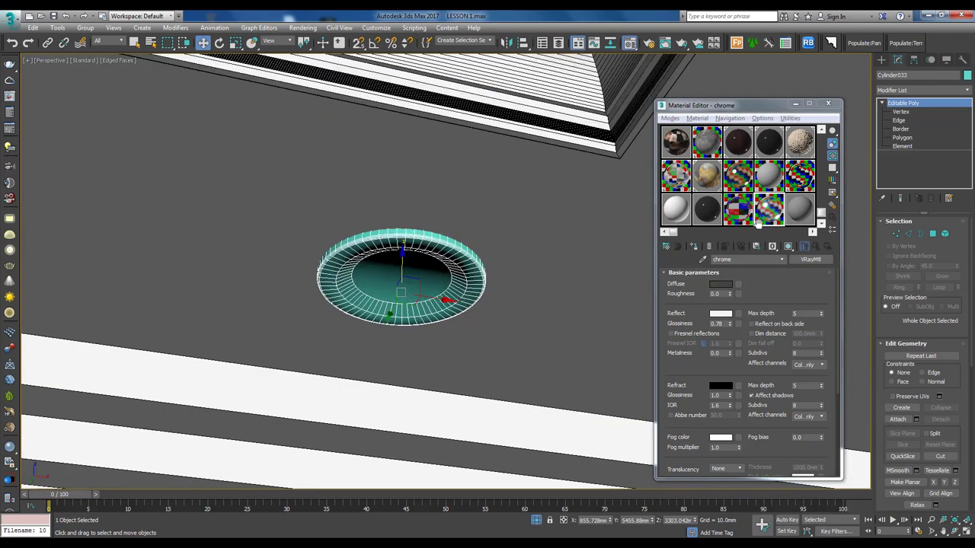
left_click_drag(759, 221, 421, 249)
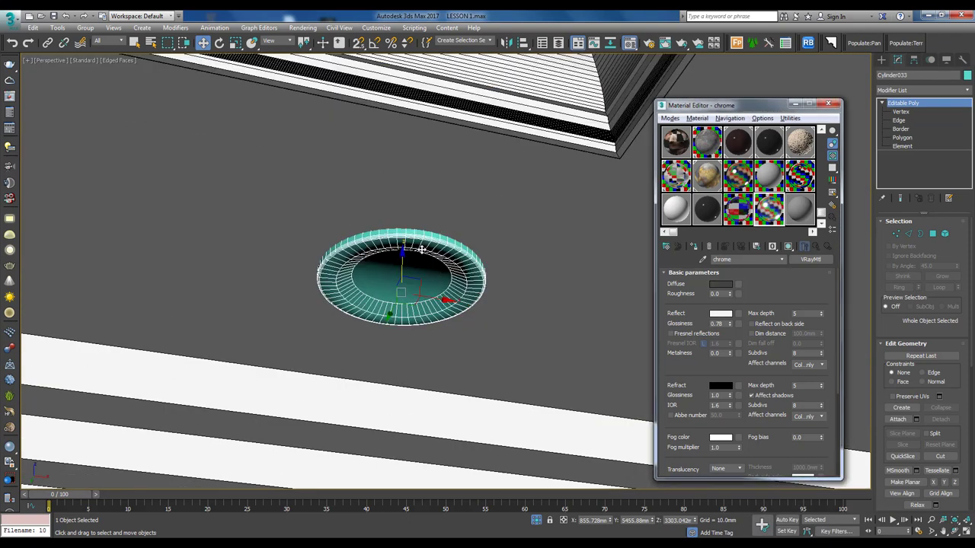
left_click(710, 248)
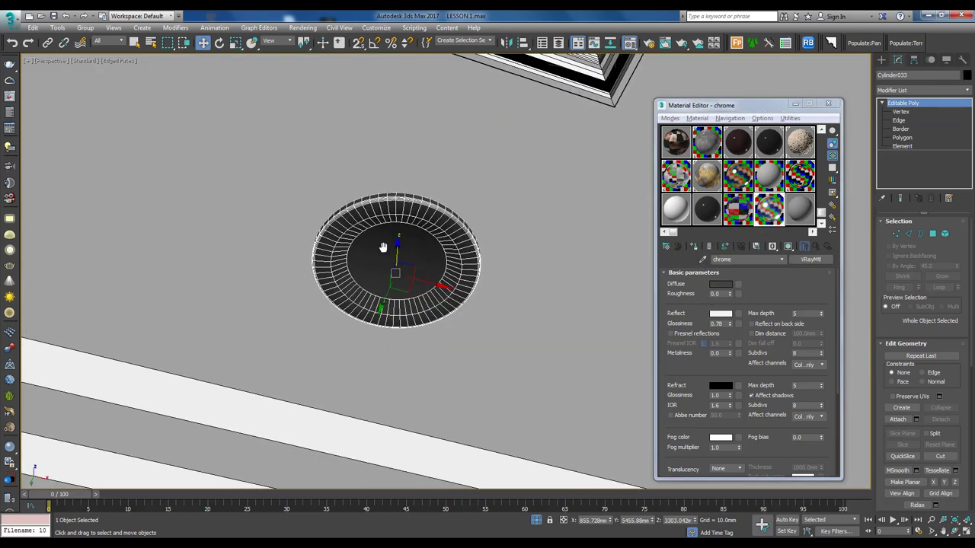
Create a new VRayLightMtl with a pale yellow colour.
left_click(800, 212)
type("6")
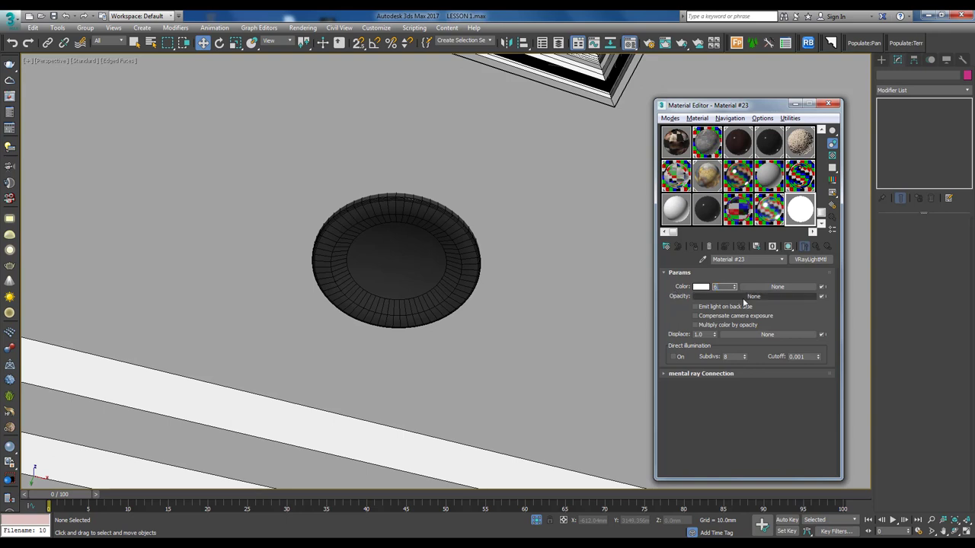
left_click(701, 286)
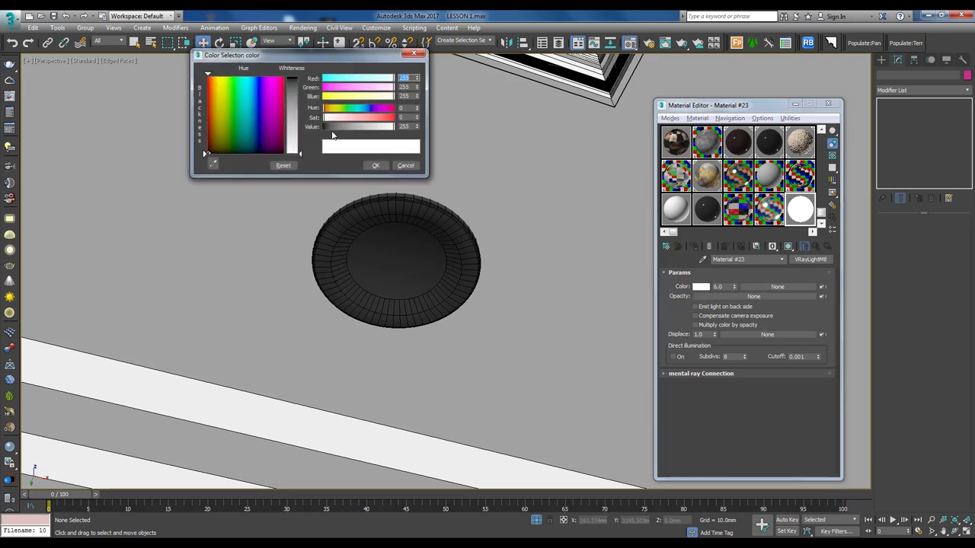
left_click(220, 107)
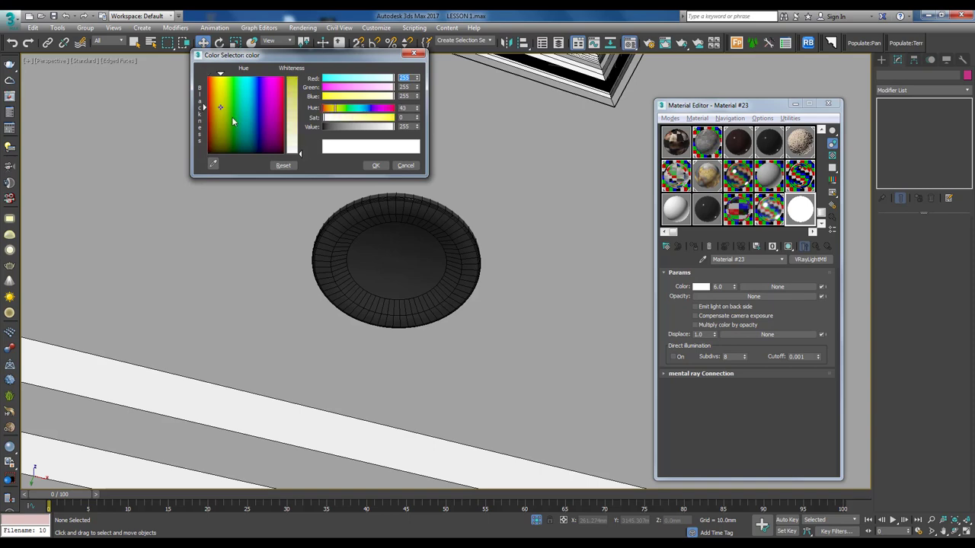
left_click_drag(299, 151, 301, 142)
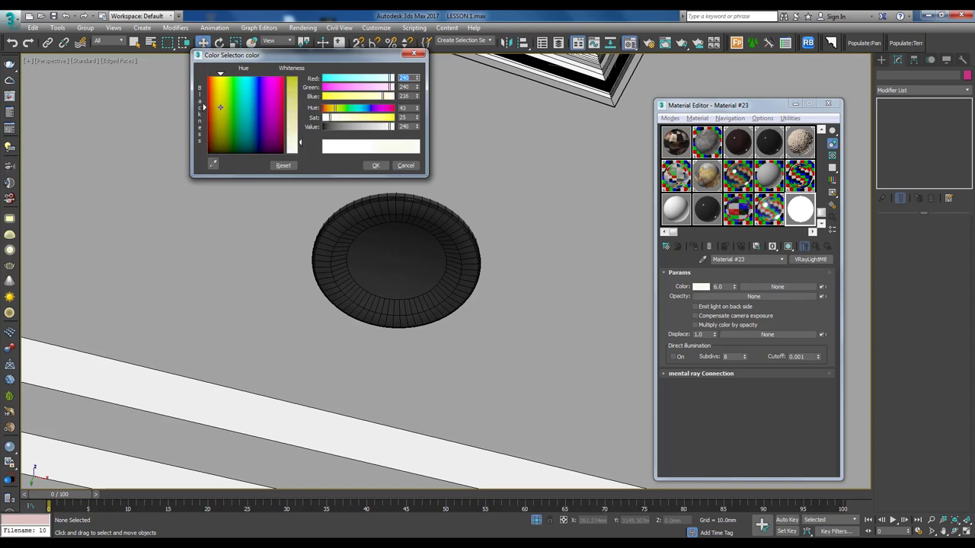
left_click(373, 166)
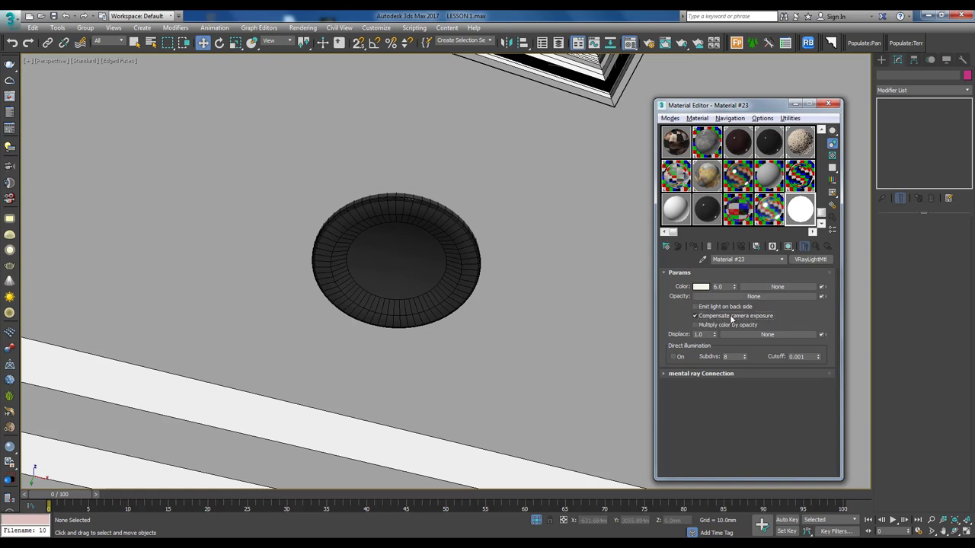
Assign the pale yellow light material to the downlight's recessed inner disc face.
left_click(402, 244)
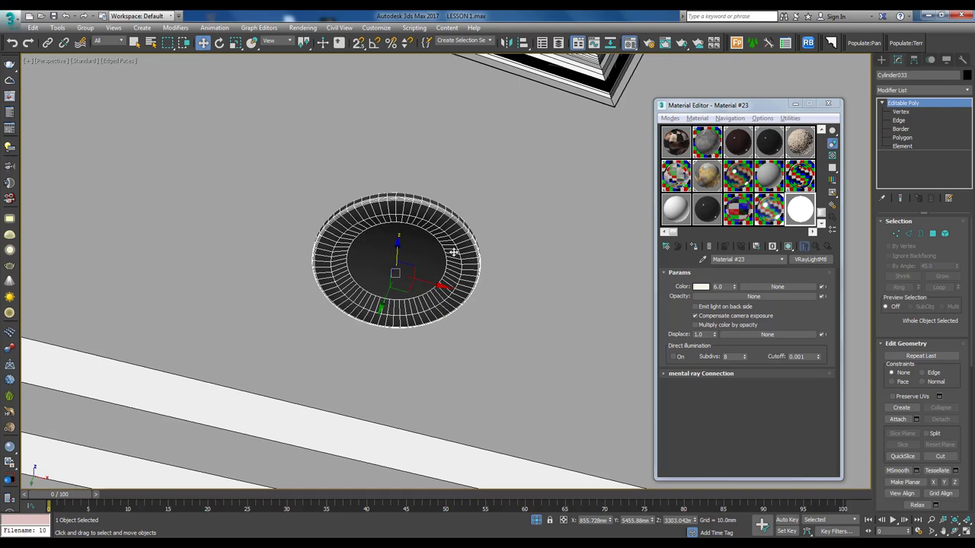
left_click(903, 137)
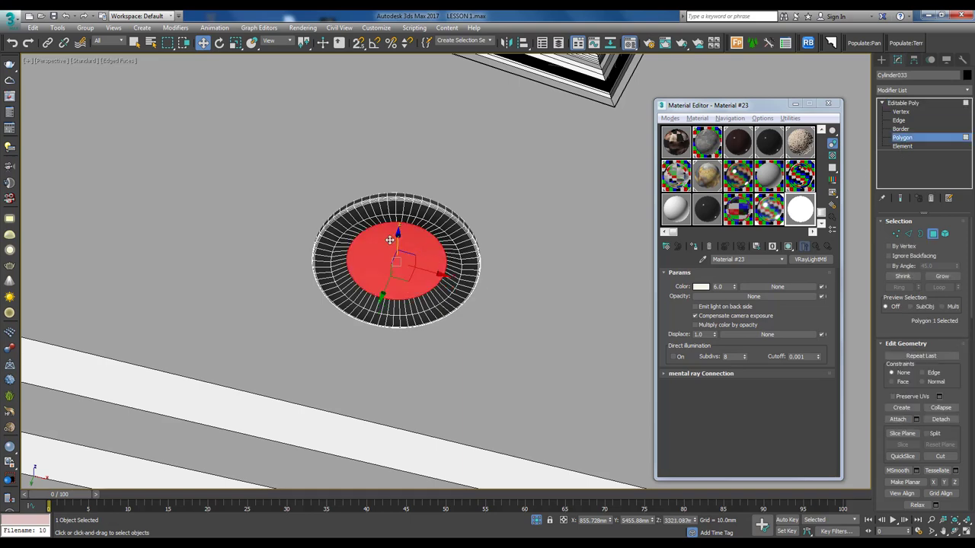
middle_click_drag(397, 236, 404, 214, "alt")
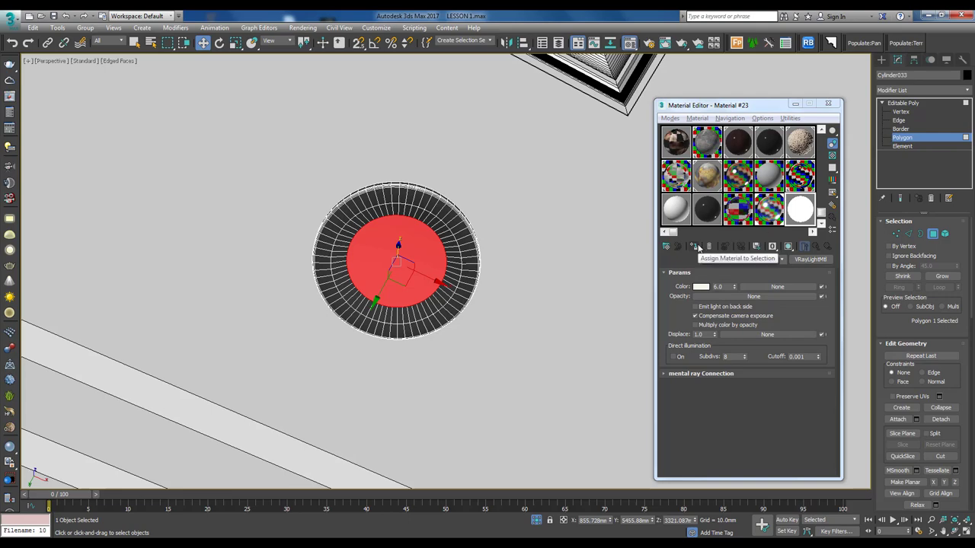
left_click(693, 246)
middle_click_drag(497, 262, 485, 257, "alt")
key("6")
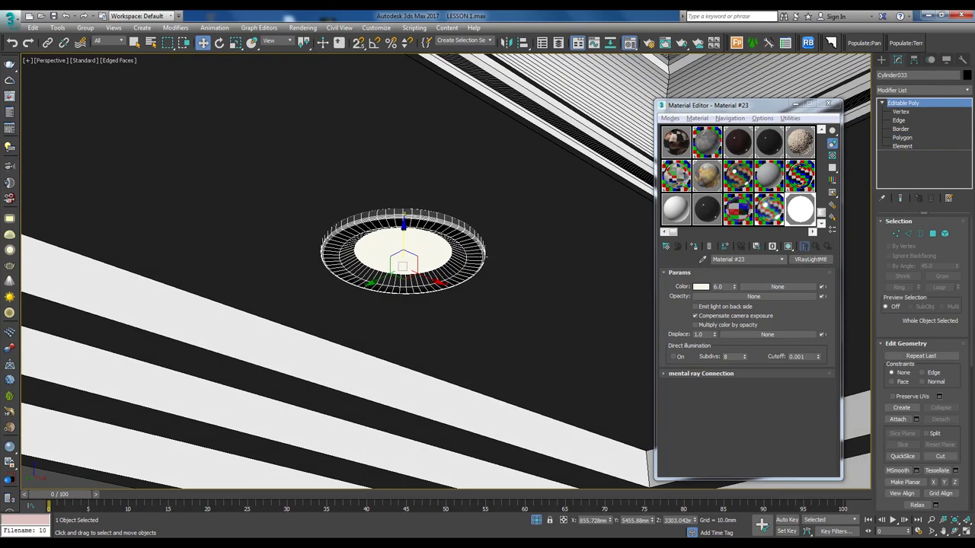
key("f")
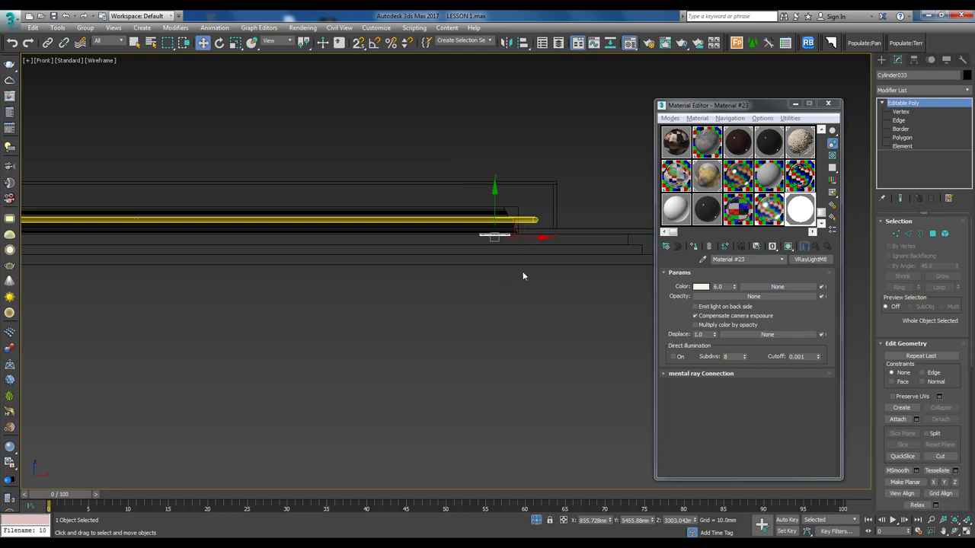
key("t")
scroll(566, 235, "down", 5)
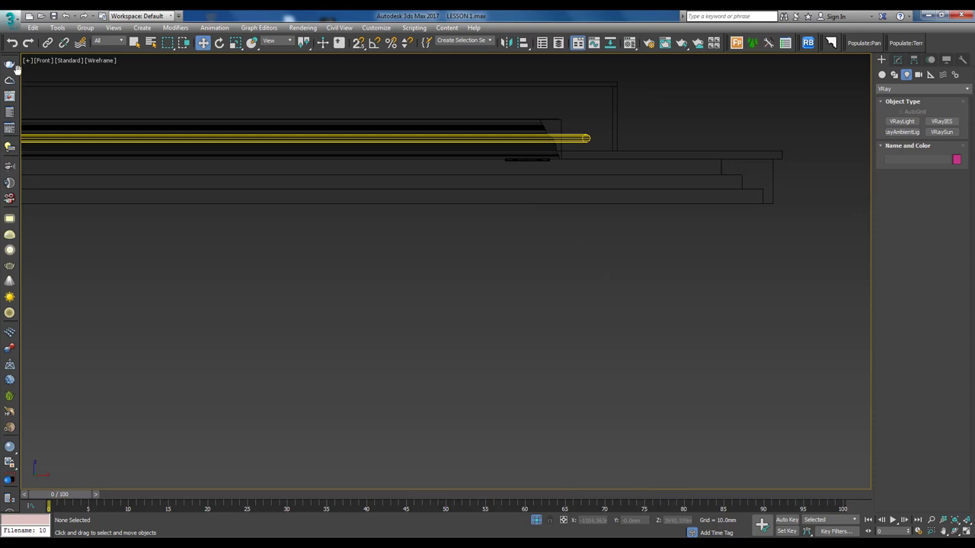
Create a VRayIES light aimed downward and centre it in the downlight fixture.
left_click(9, 296)
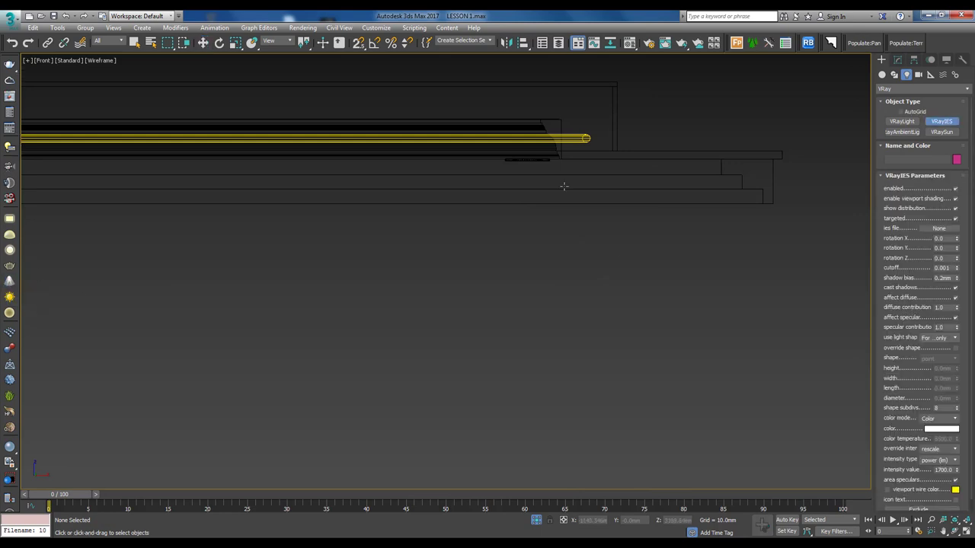
left_click_drag(530, 164, 530, 383)
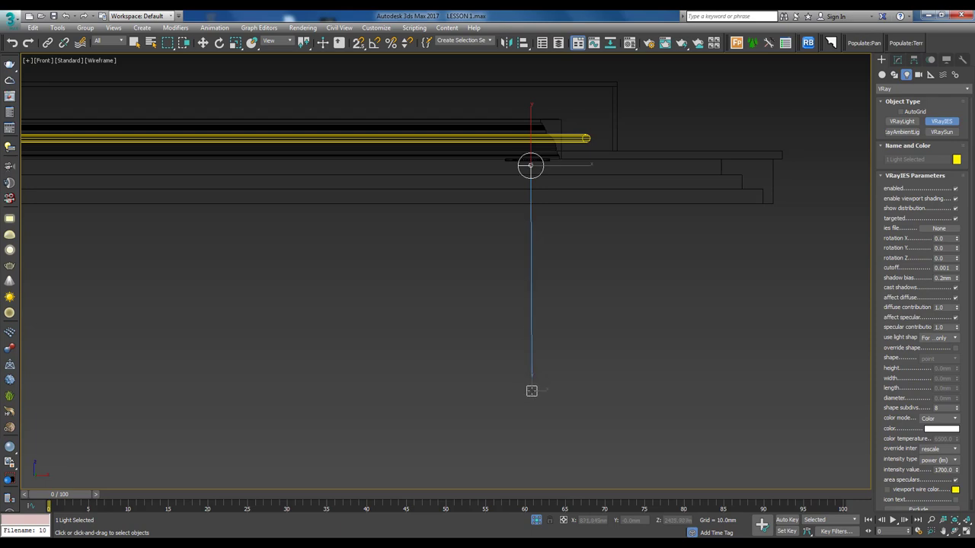
left_click_drag(530, 383, 529, 403)
key("w")
left_click(530, 402)
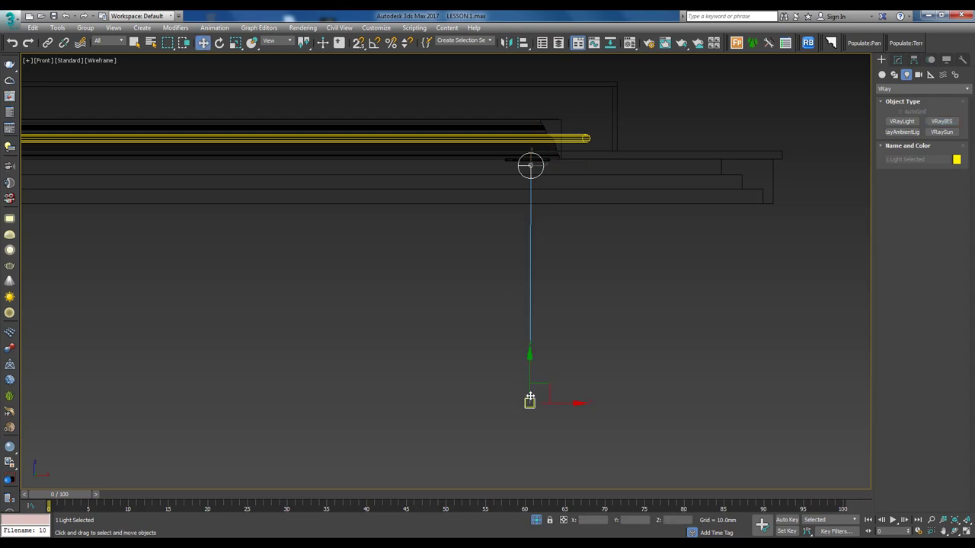
key("t")
scroll(530, 362, "down", 3)
left_click_drag(531, 363, 545, 227)
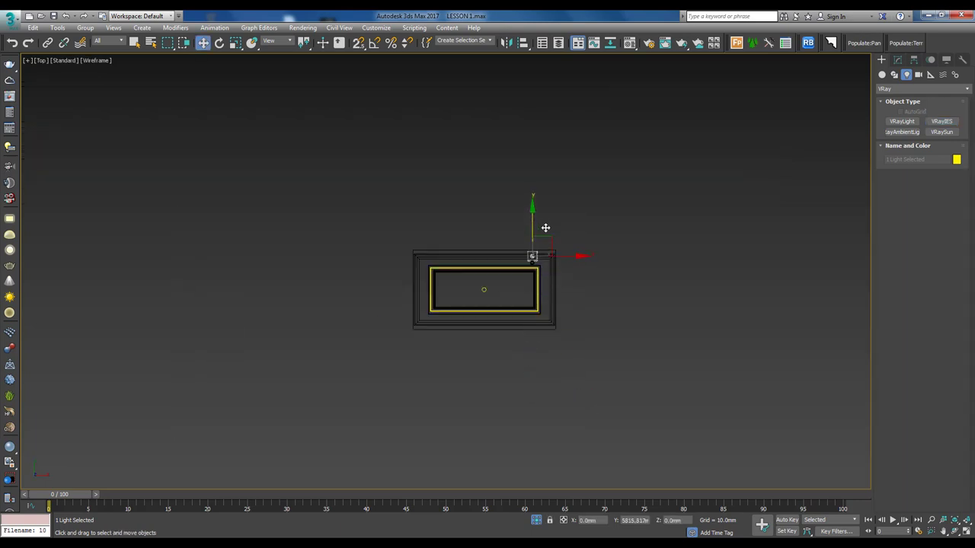
scroll(534, 221, "up", 3)
scroll(543, 335, "up", 3)
scroll(525, 237, "up", 2)
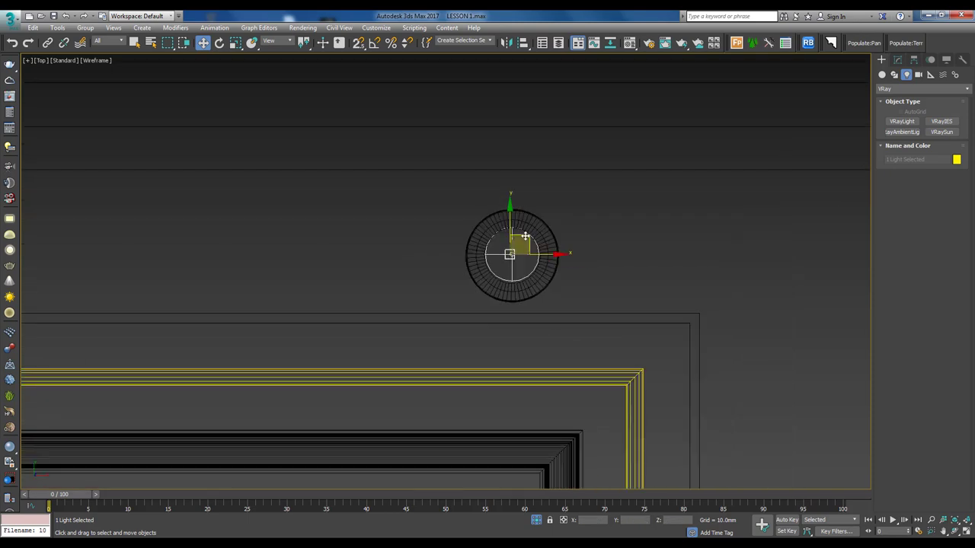
scroll(530, 254, "up", 2)
left_click_drag(514, 237, 515, 239)
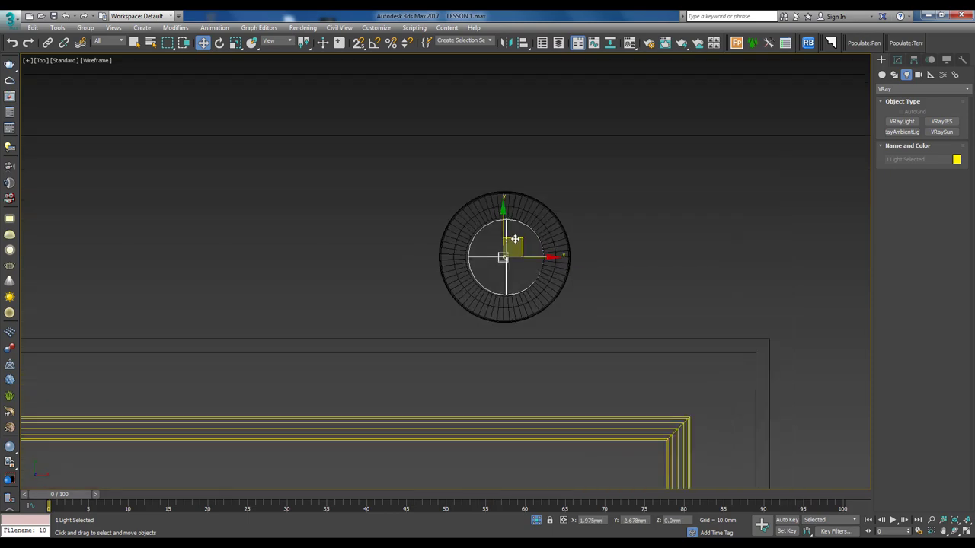
Load the 18.ies profile and set Temperature colour mode to 5000 K with 20000 lm intensity.
key("f")
left_click(459, 169)
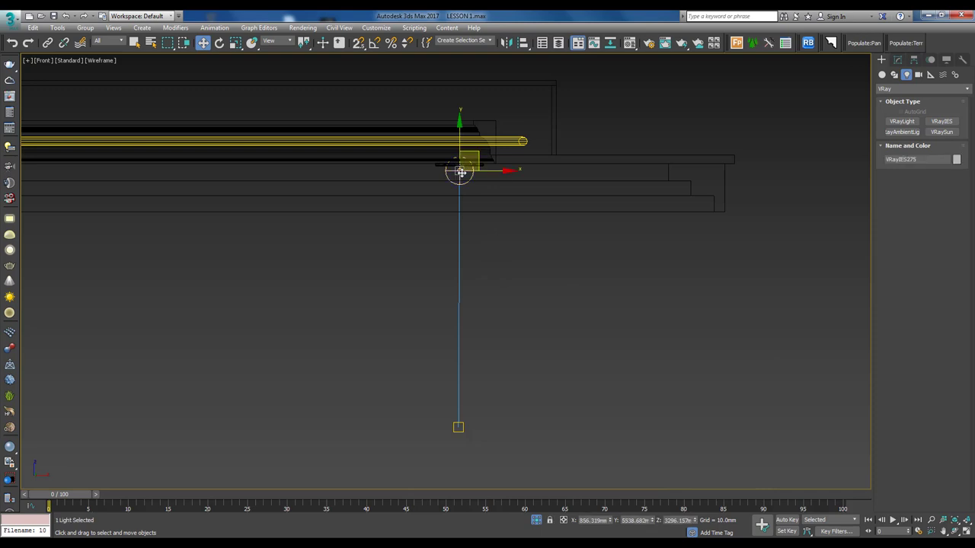
left_click(898, 61)
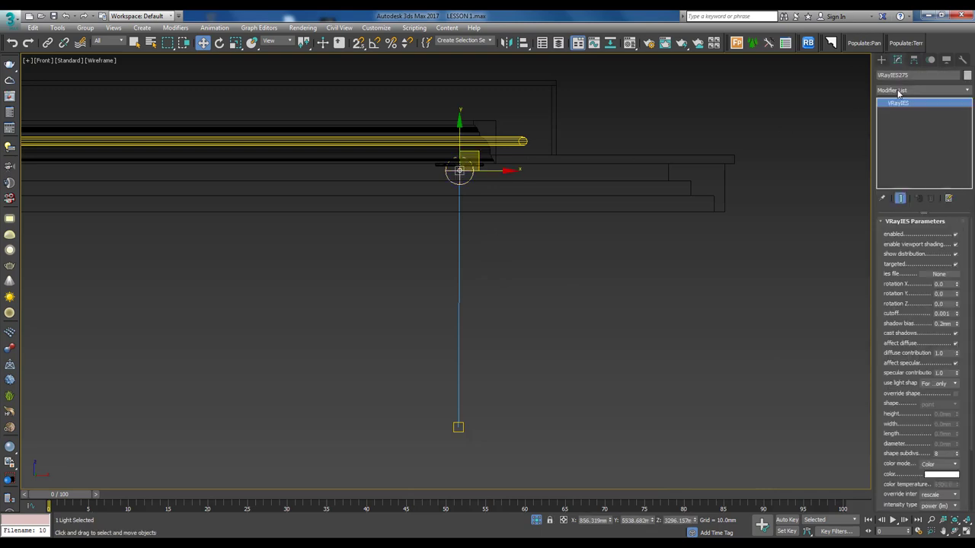
left_click(942, 274)
double_click(191, 128)
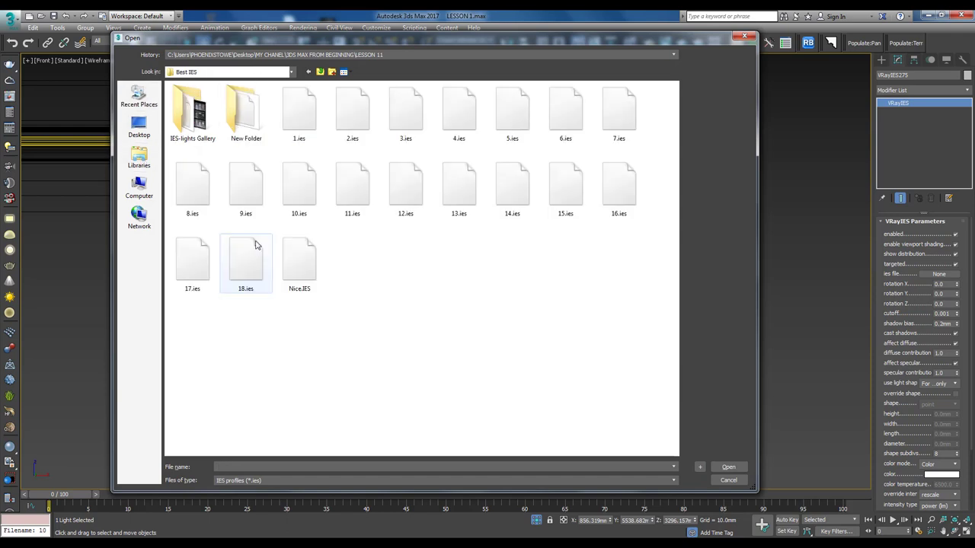
double_click(246, 262)
left_click(939, 410)
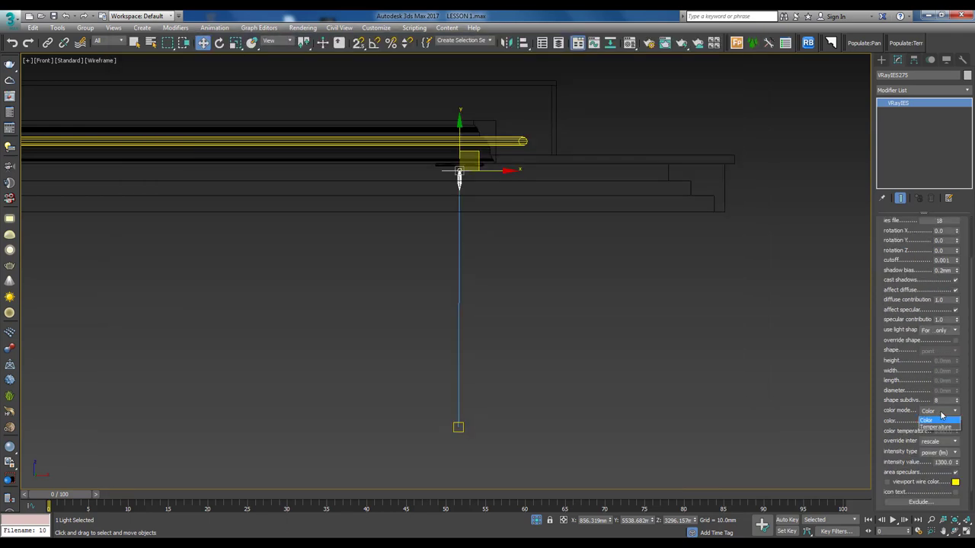
left_click(939, 431)
double_click(943, 431)
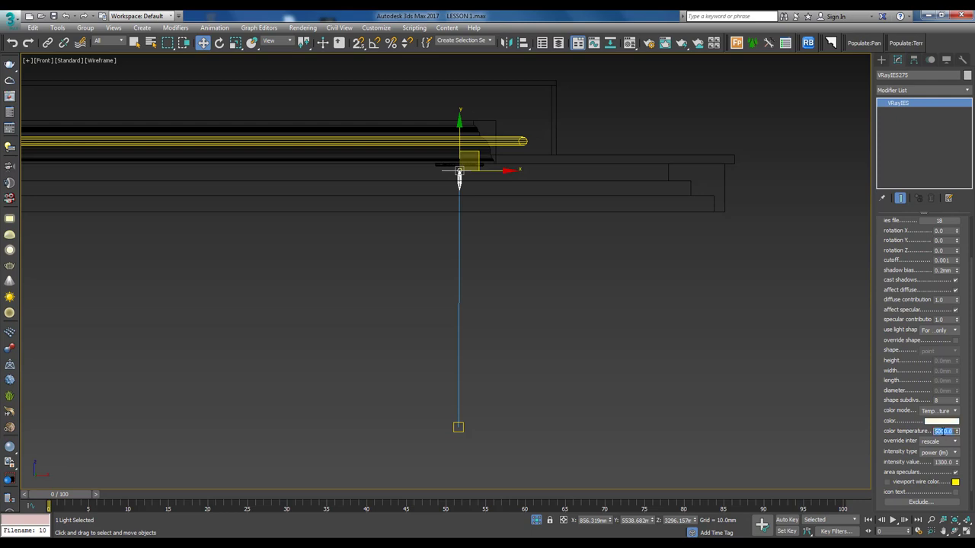
key("Tab")
type("2000")
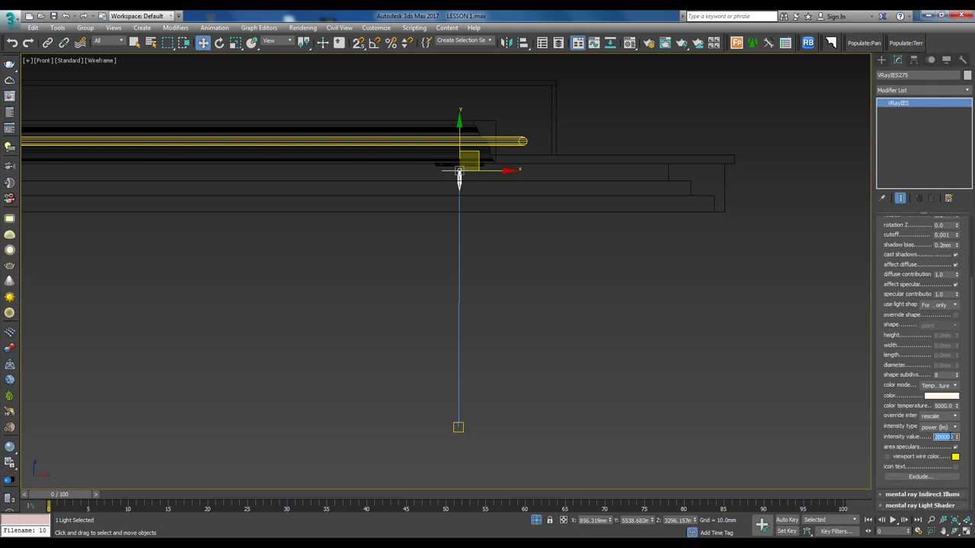
Select the IES light together with the downlight fixture.
scroll(488, 305, "down", 5)
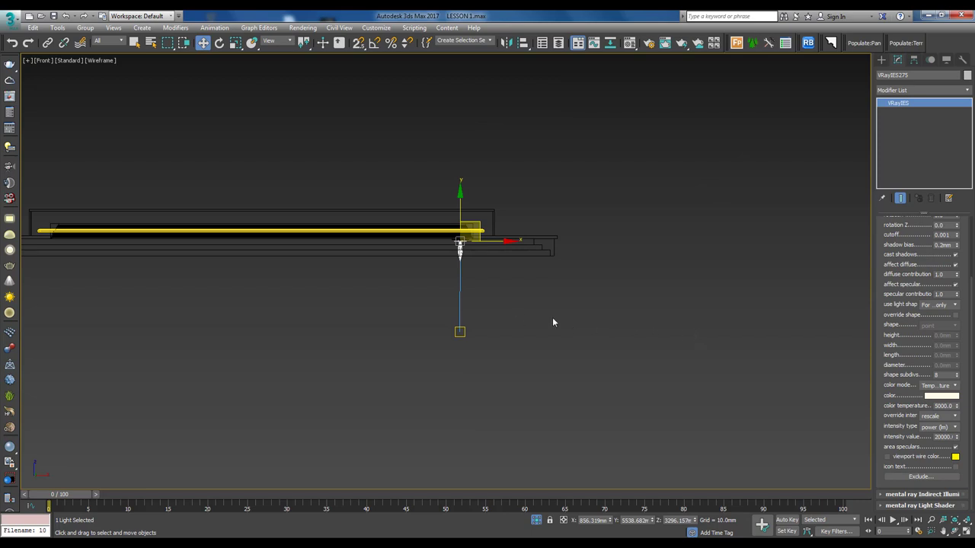
scroll(461, 335, "up", 3)
scroll(453, 179, "up", 5)
mouse_move(454, 185)
middle_mouse_down()
mouse_move(462, 203)
mouse_move(498, 216)
middle_mouse_up()
scroll(462, 202, "up", 3)
left_click(470, 183, "ctrl")
scroll(487, 190, "up", 2)
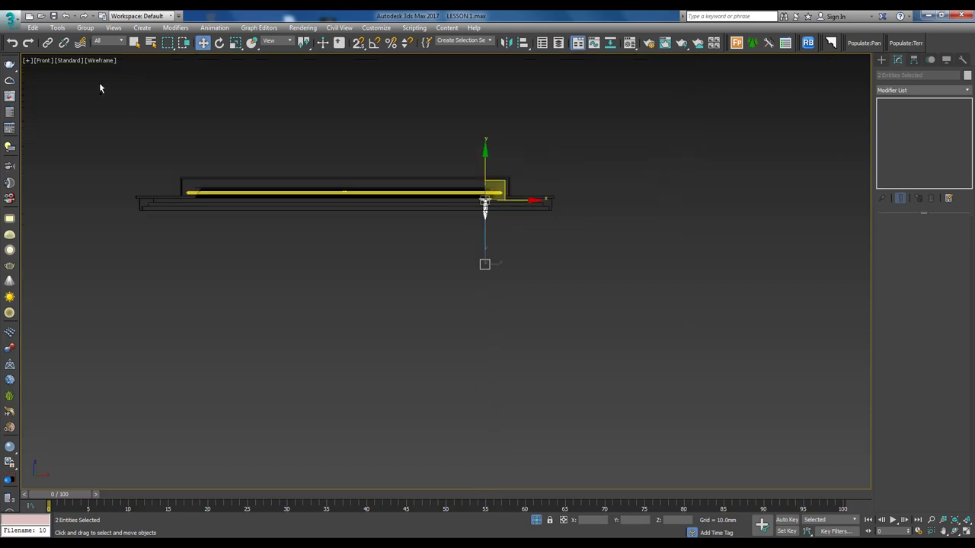
Group the fixture and its IES light under the name 'spot light'.
left_click(86, 28)
left_click(95, 38)
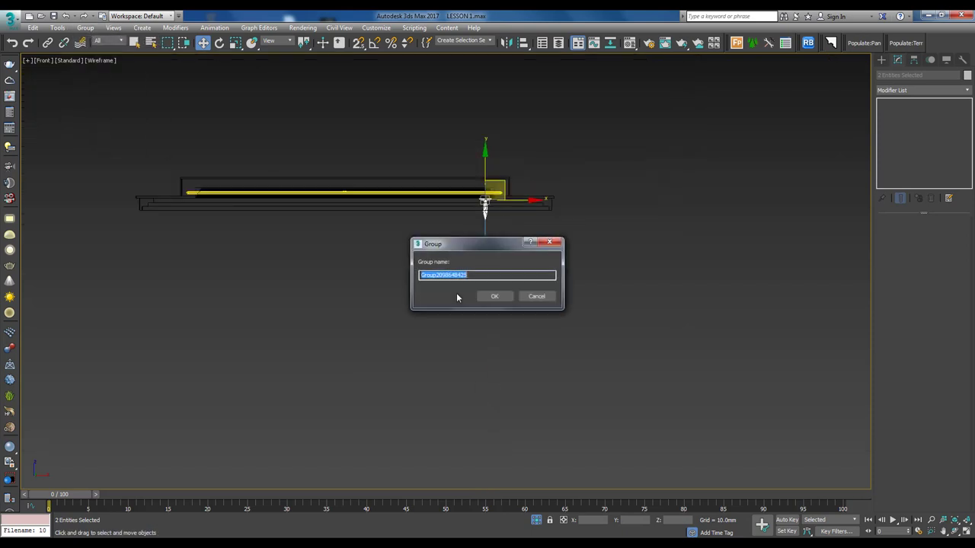
type("spot light")
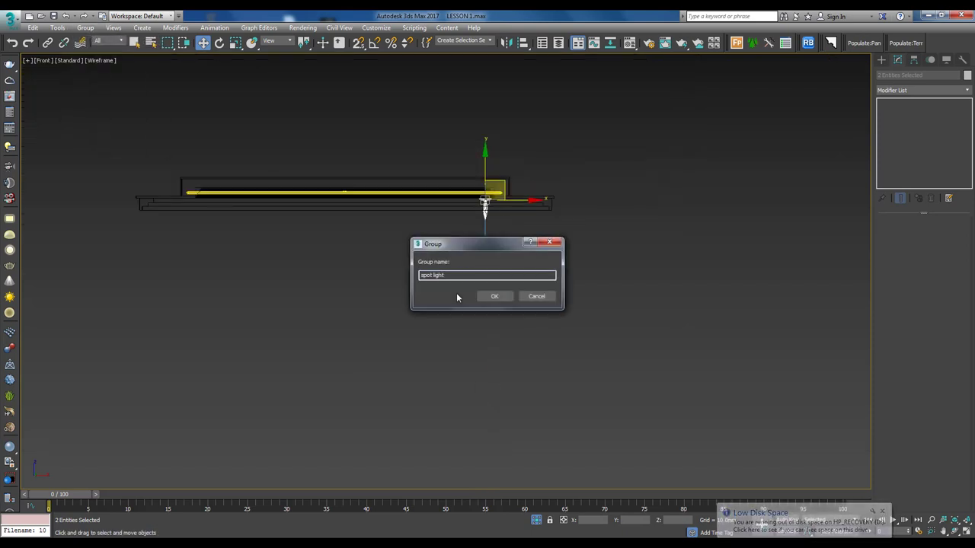
key("Return")
Make two instanced copies of the spot light group along the top edge.
key("t")
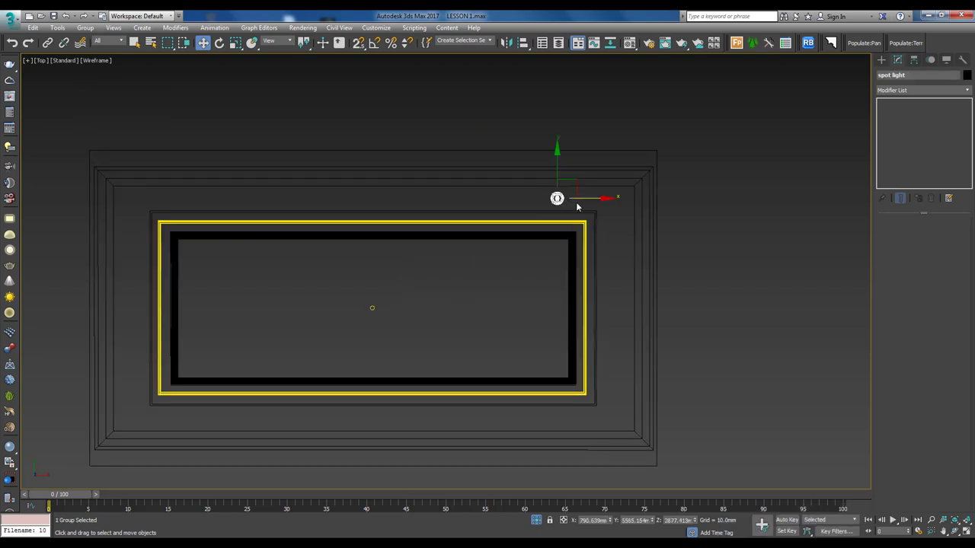
left_click_drag(597, 199, 408, 215, "shift")
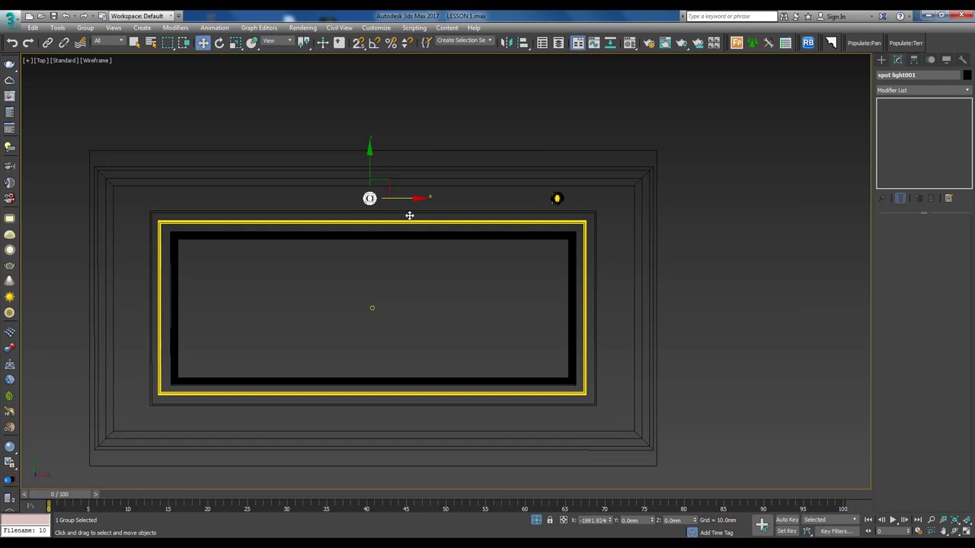
left_click_drag(408, 216, 410, 215, "shift")
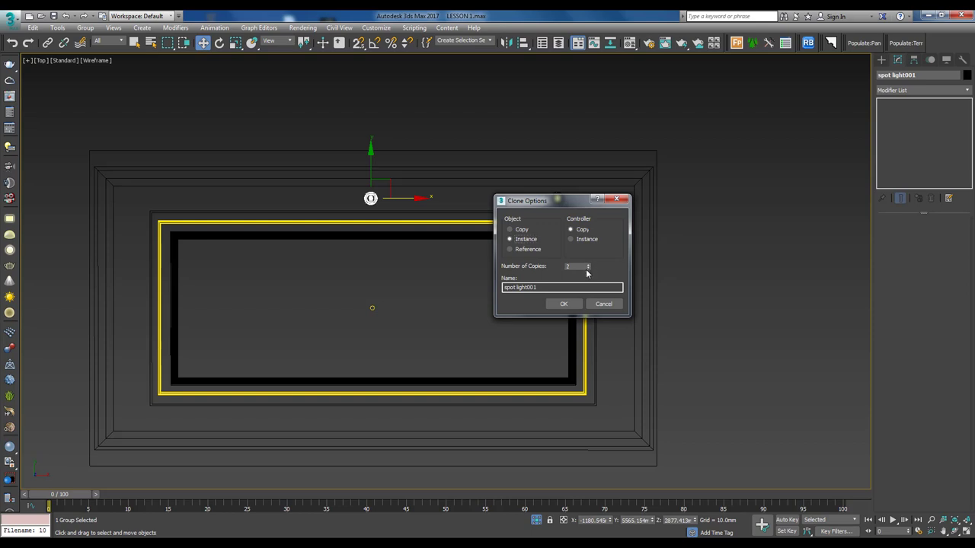
left_click(564, 304)
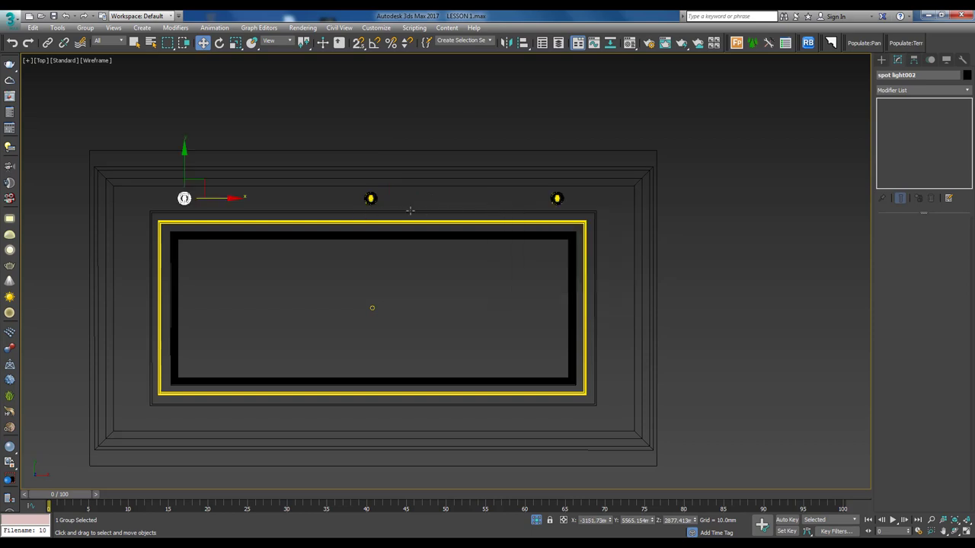
Copy the row of three spot lights to the opposite long side, then clone one toward the right end.
left_click(370, 198, "ctrl")
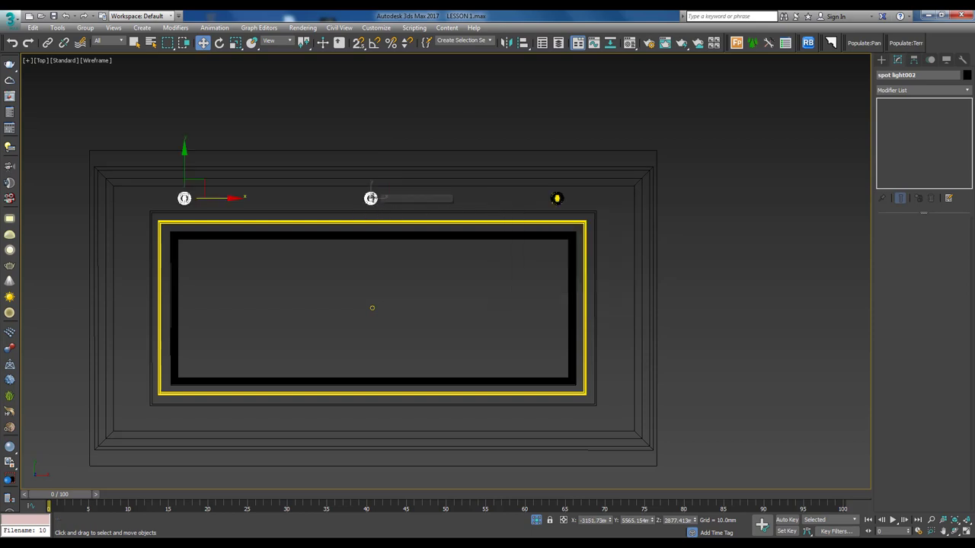
left_click(557, 198, "ctrl")
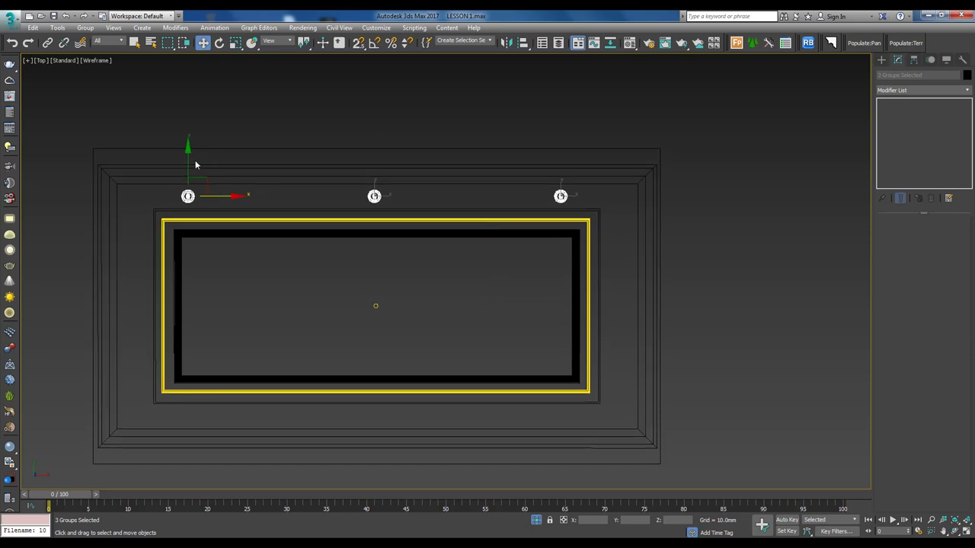
left_click_drag(188, 159, 273, 381, "shift")
left_click_drag(274, 380, 277, 376)
left_click(529, 322)
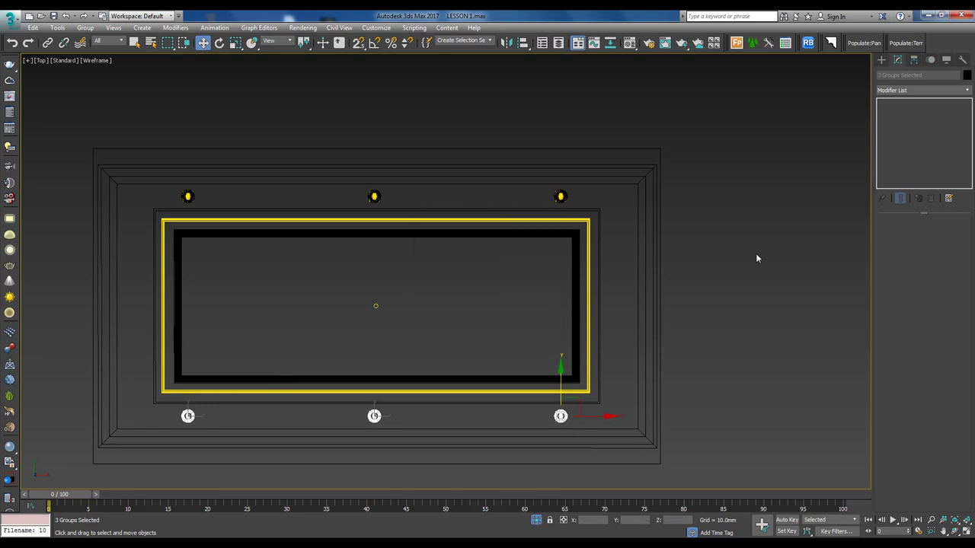
left_click(757, 257)
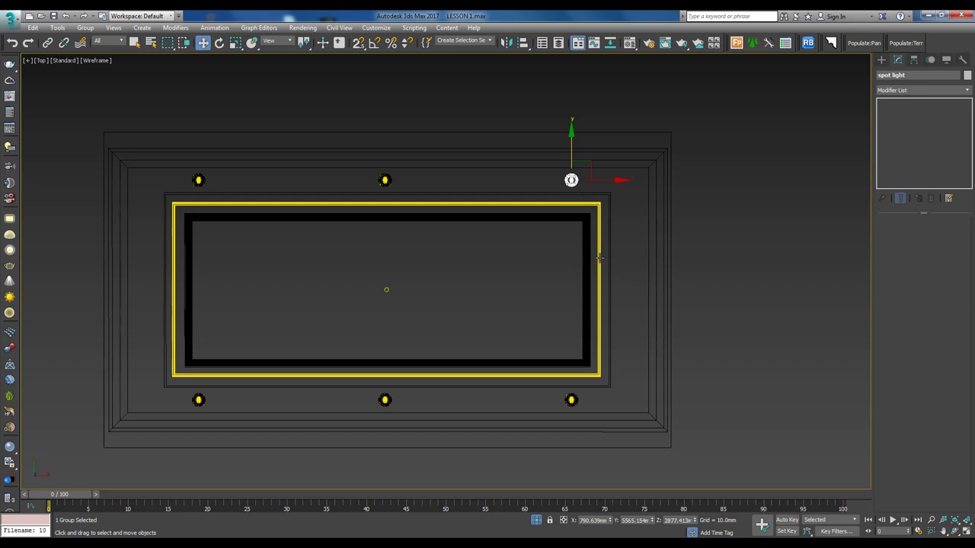
left_click_drag(583, 171, 648, 273, "shift")
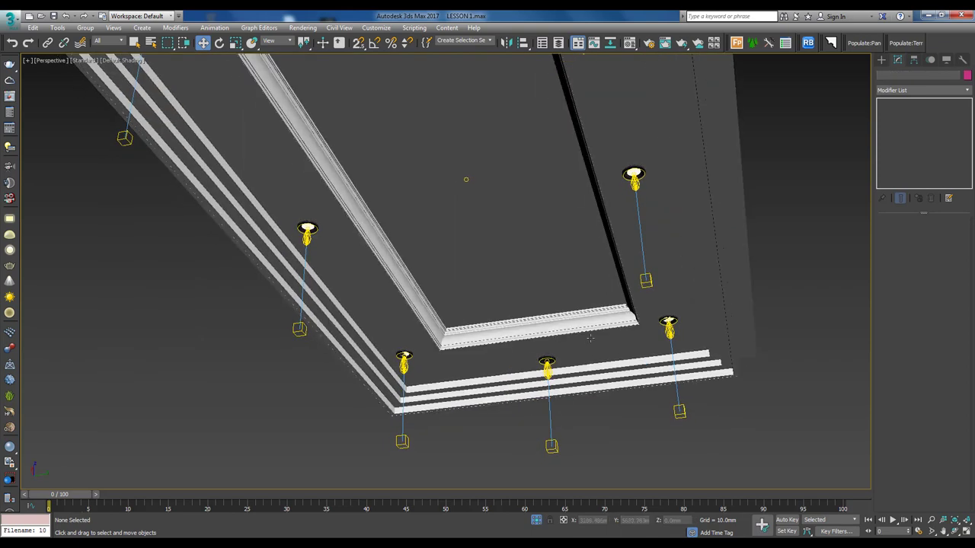
Inspect the ceiling downlights, then switch to the Dining002 camera and deselect everything.
mouse_move(591, 338)
middle_mouse_down("alt")
mouse_move(577, 299)
mouse_move(609, 192)
mouse_move(601, 255)
mouse_move(652, 304)
mouse_move(484, 105)
middle_mouse_up("alt")
left_click(602, 195)
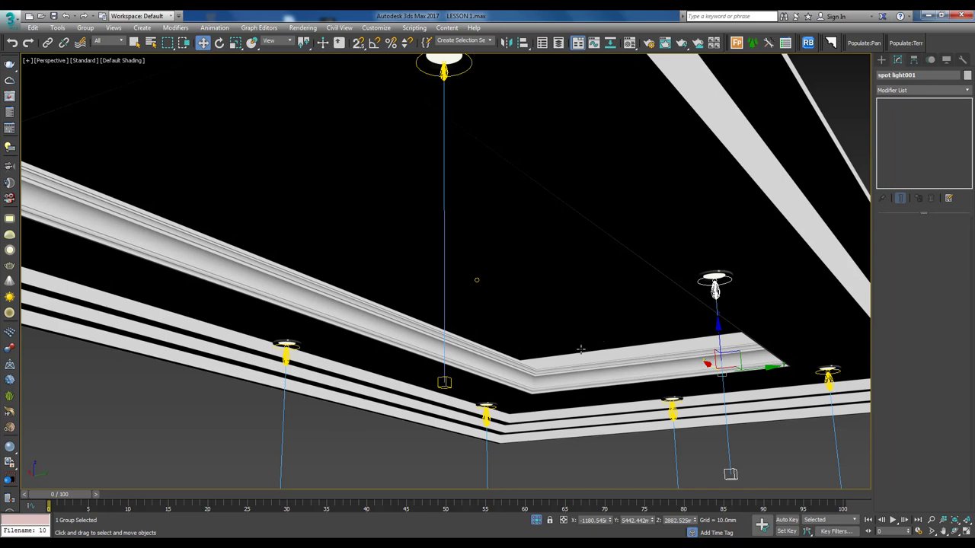
key("c")
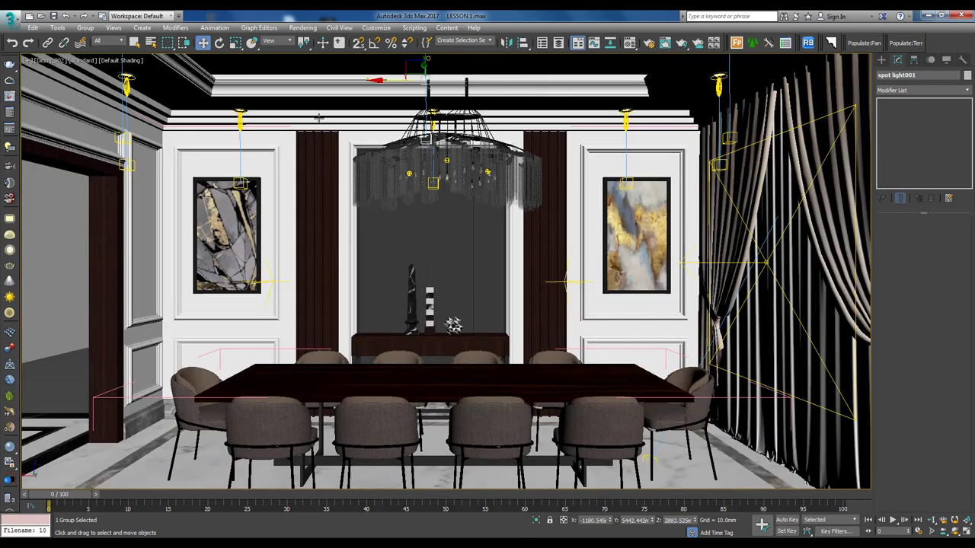
key("ctrl+d")
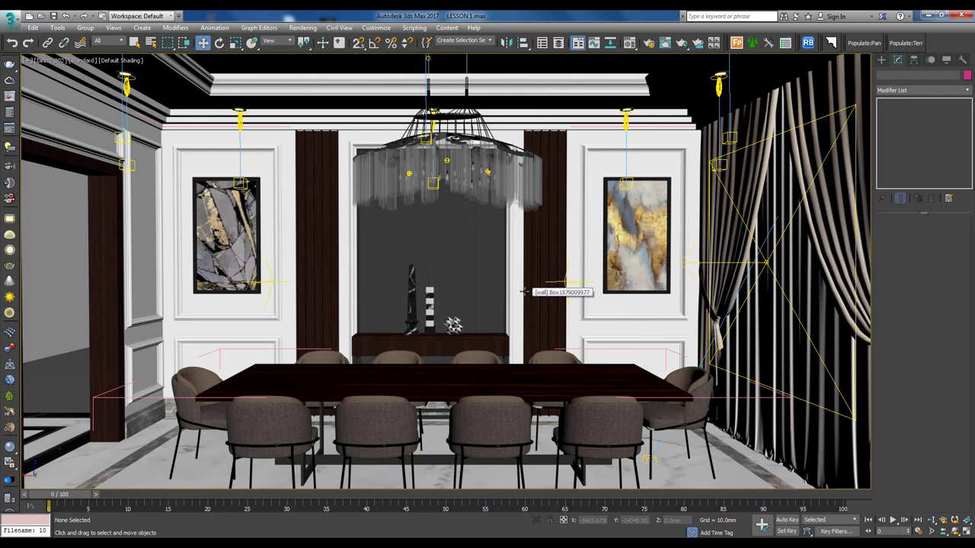